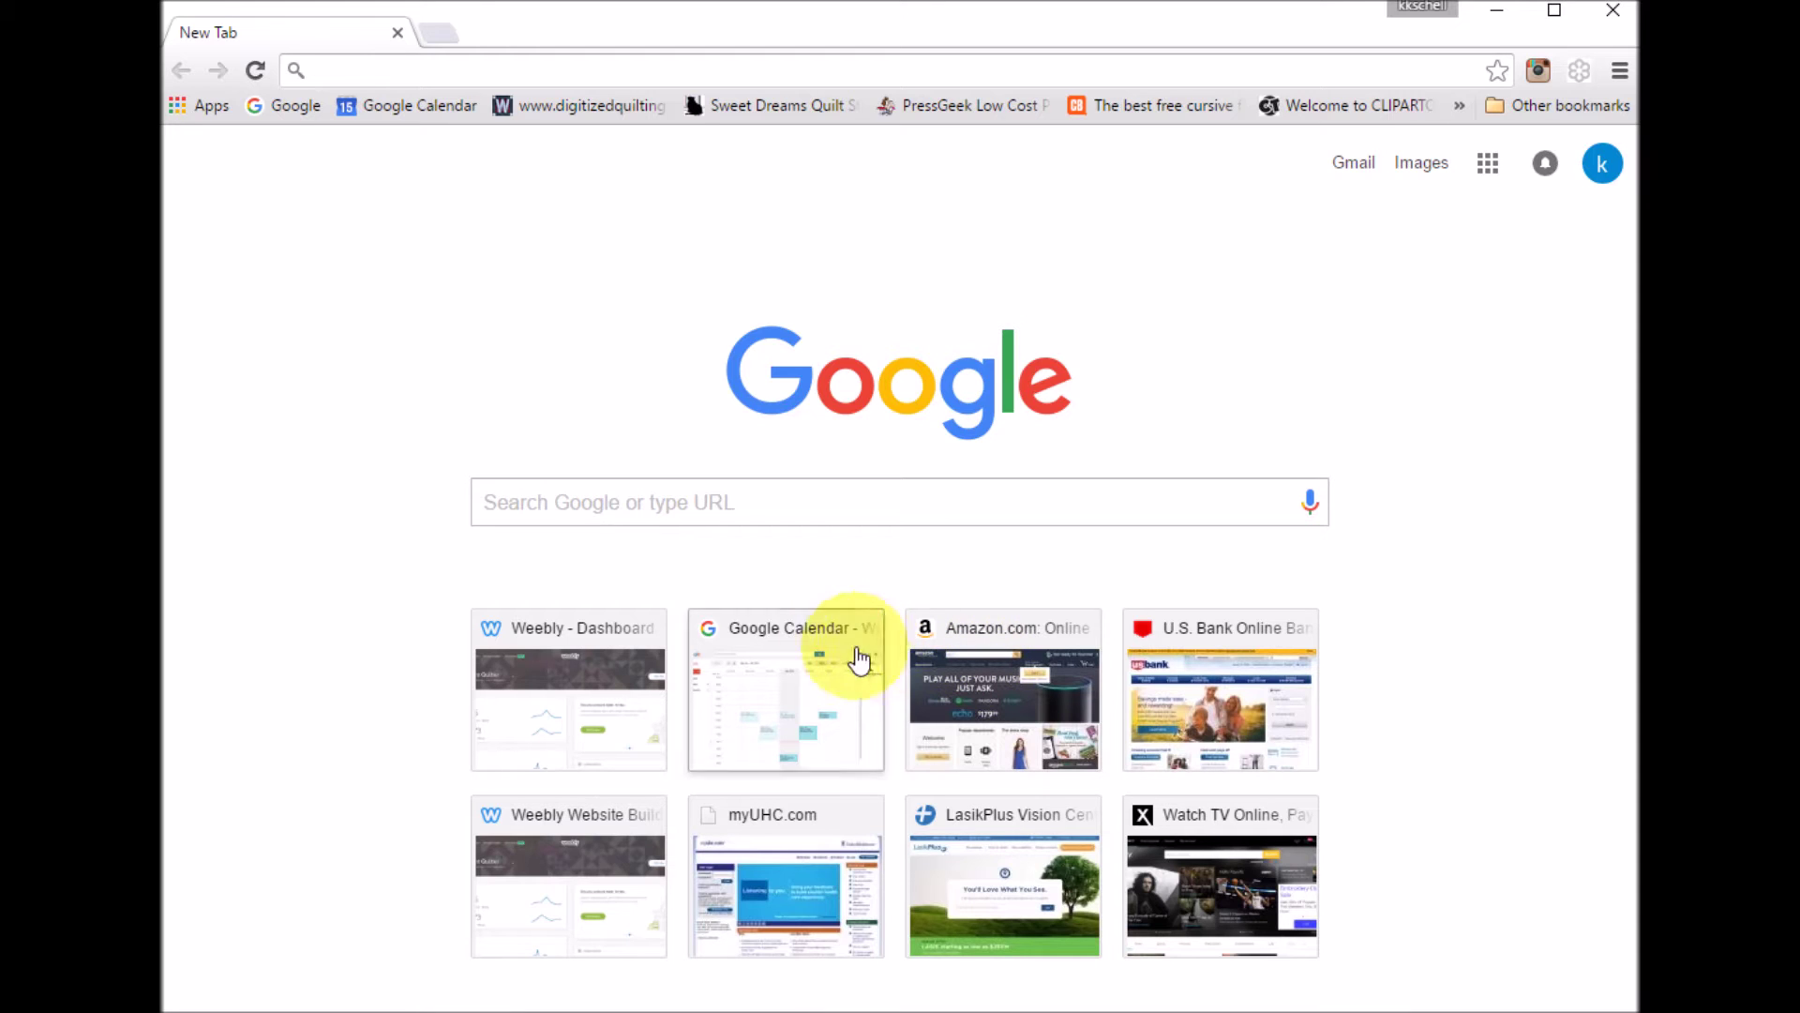
- Google 'moda fabric' and open the 'Moda Fabrics - Producer of Quilting Fabric' result
{"action": "left_click", "coordinate": [571, 498]}
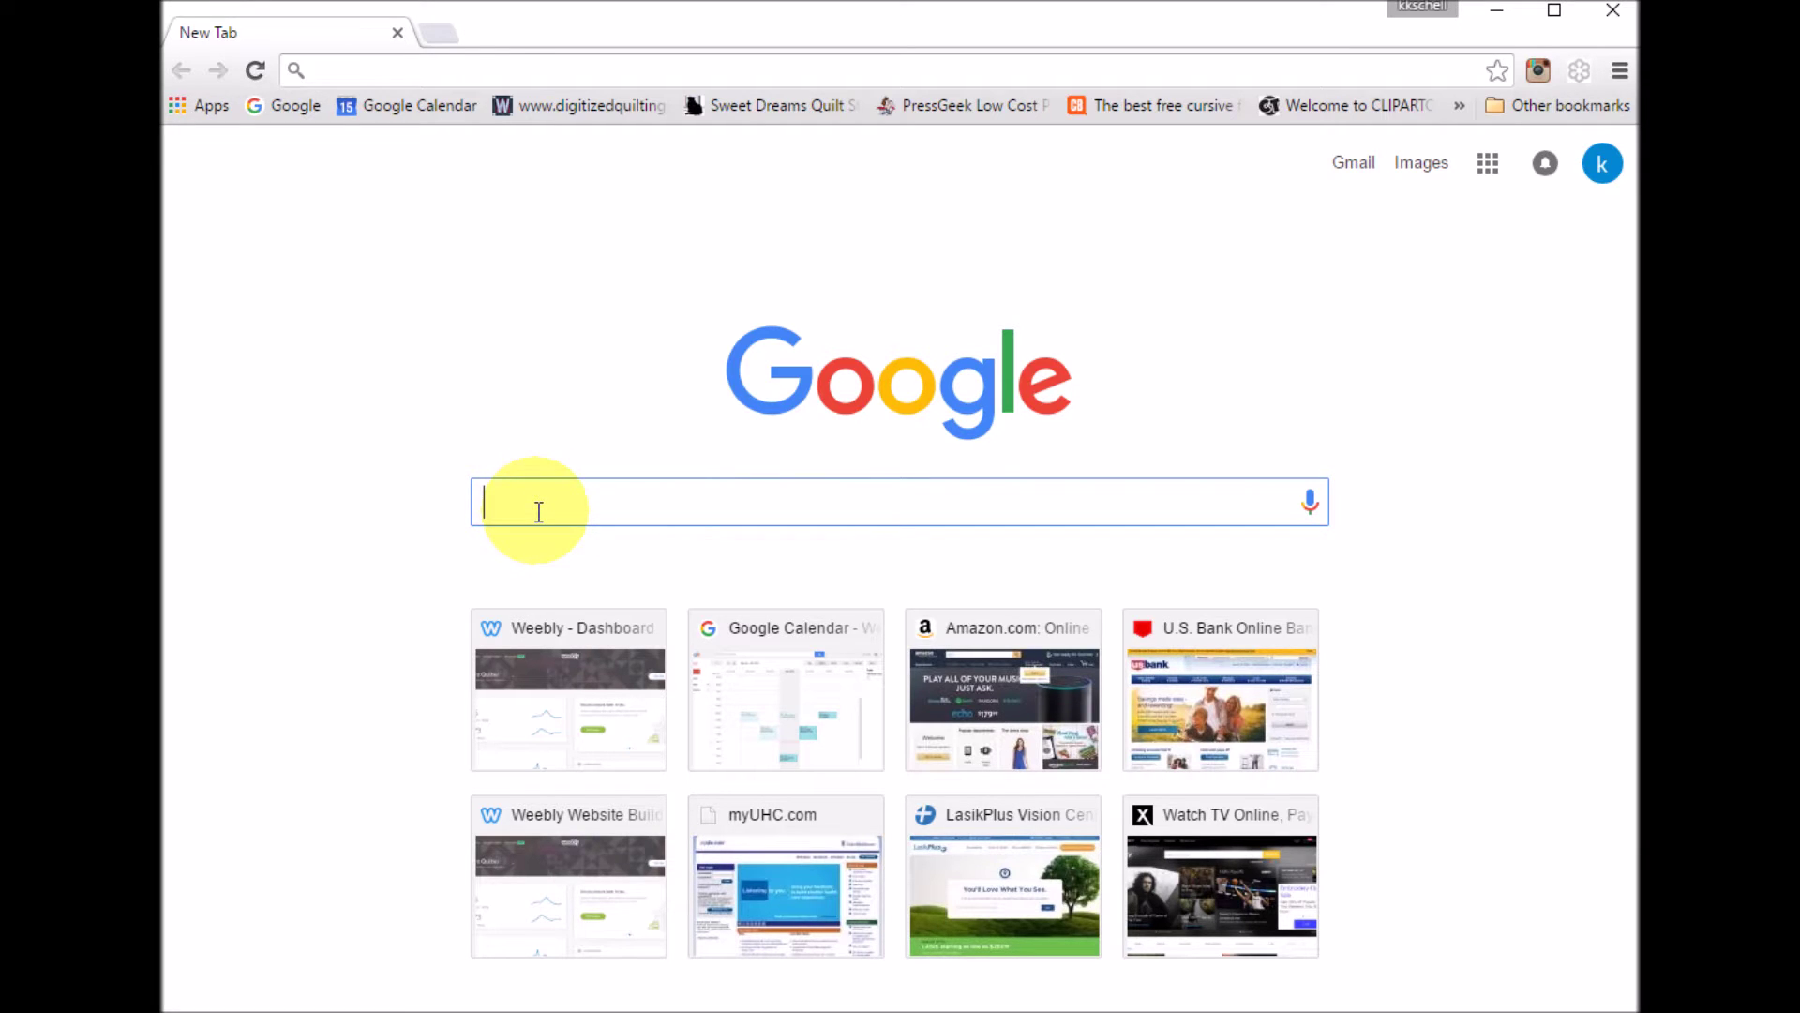
{"action": "type", "text": "moda "}
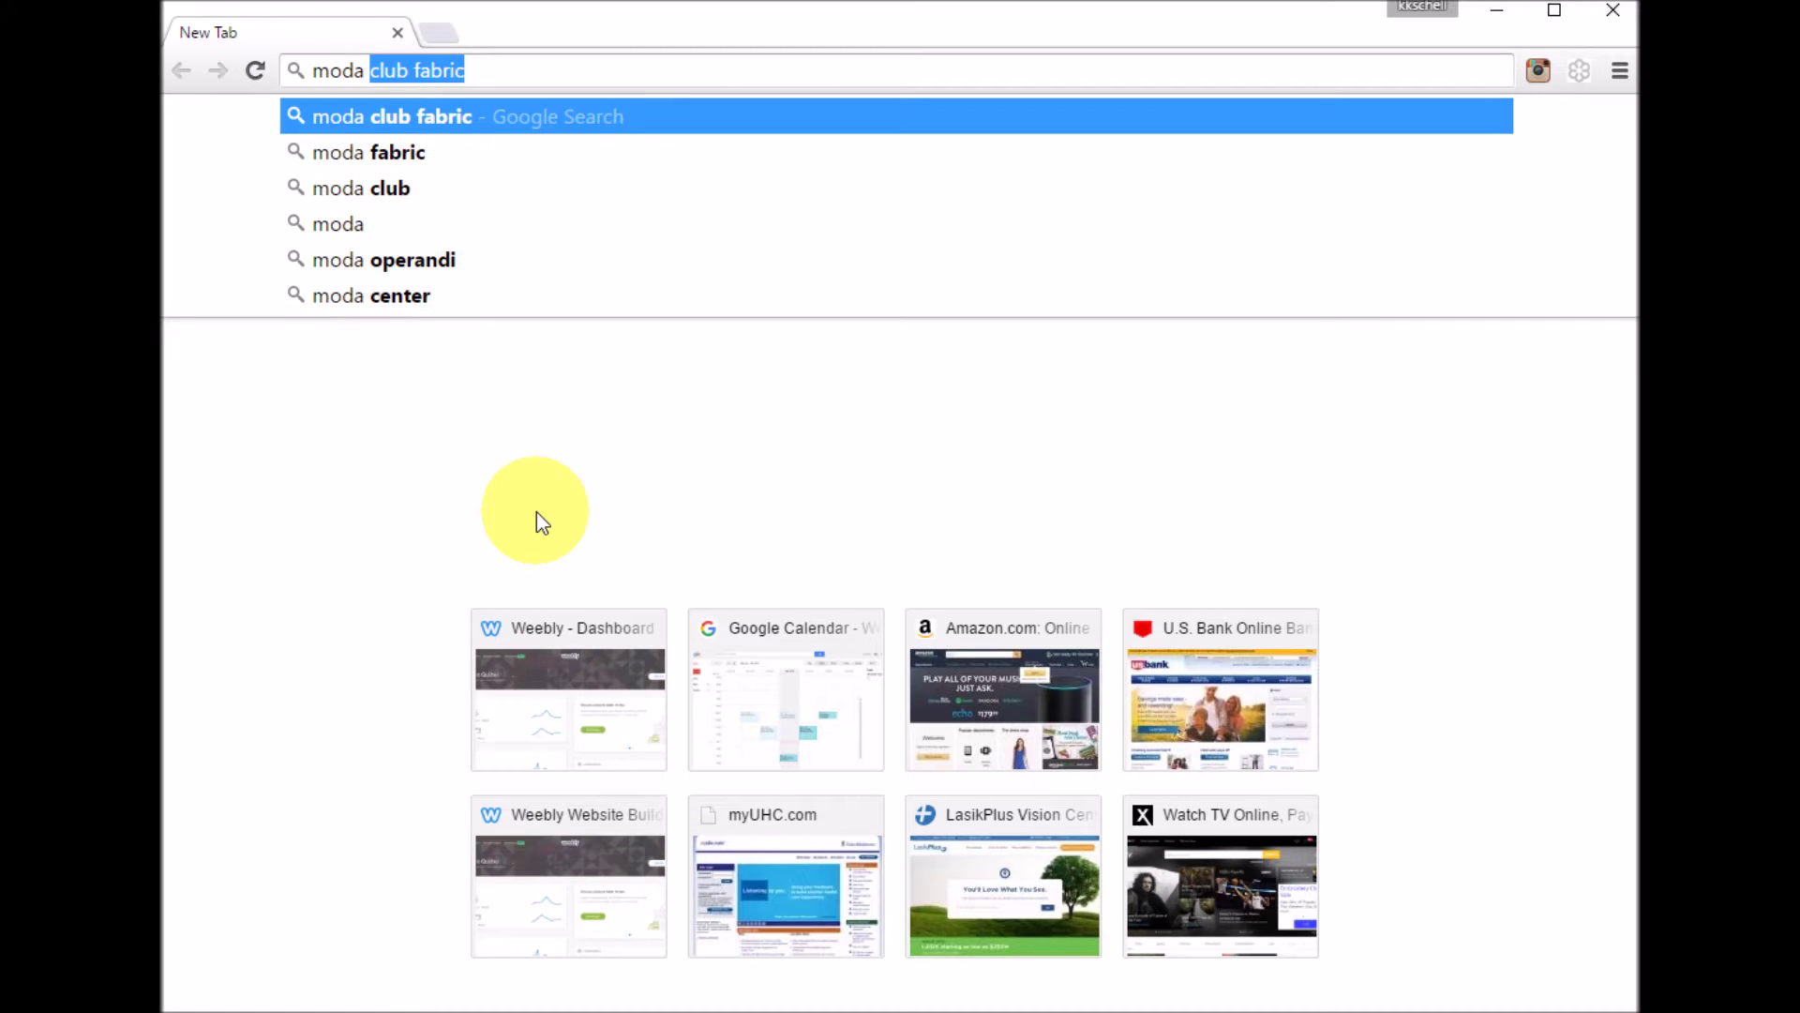
{"action": "type", "text": "fabric"}
{"action": "key", "text": "Return"}
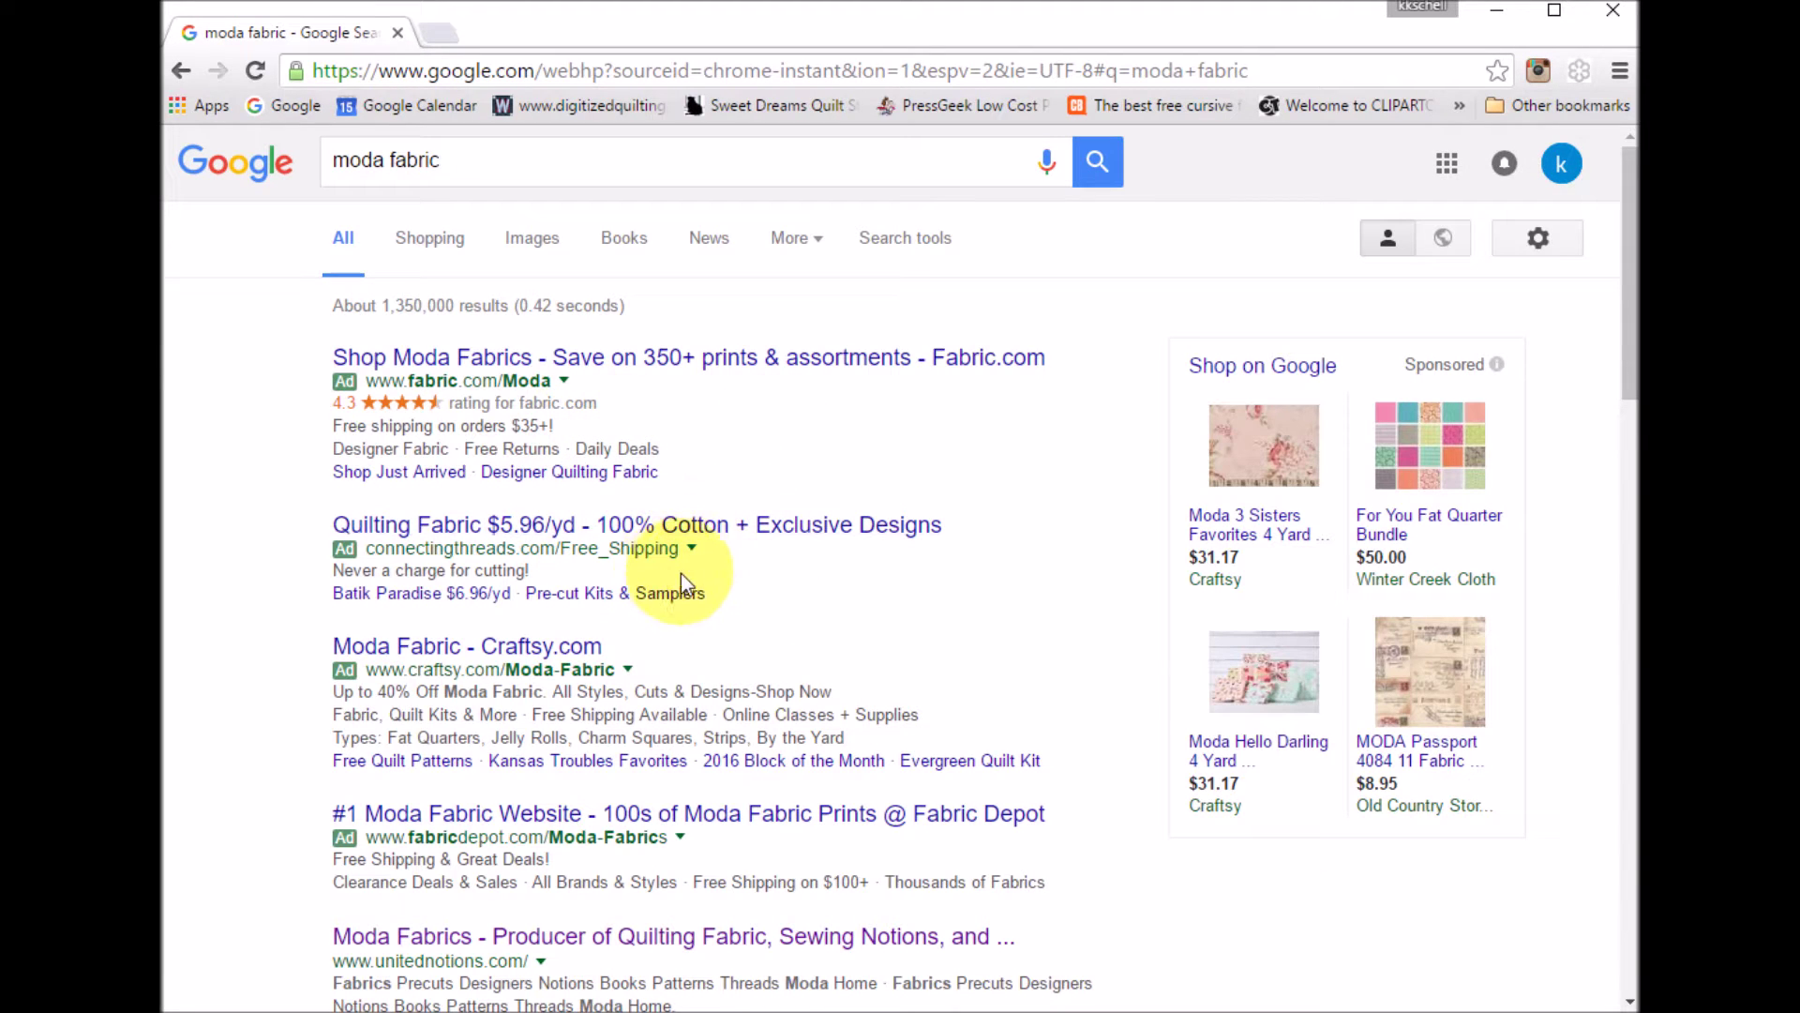
{"action": "scroll", "coordinate": [767, 705], "scroll_direction": "down", "scroll_amount": 3}
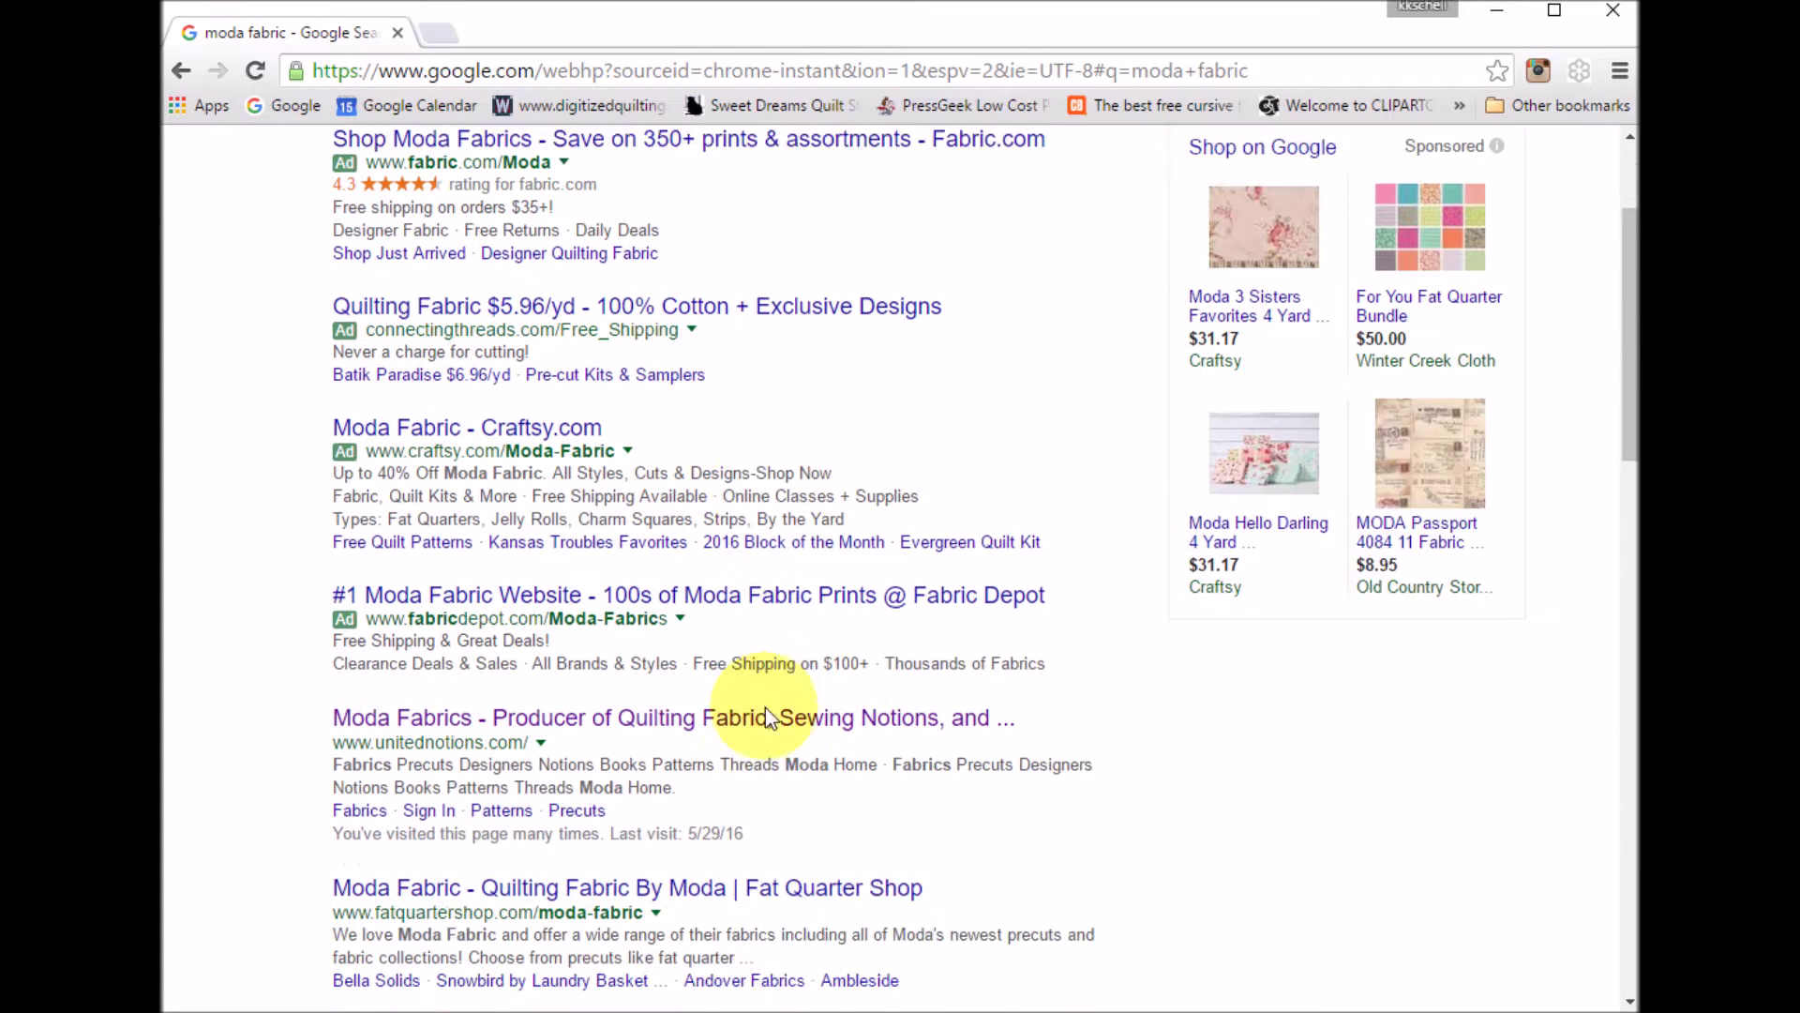
{"action": "left_click", "coordinate": [414, 695]}
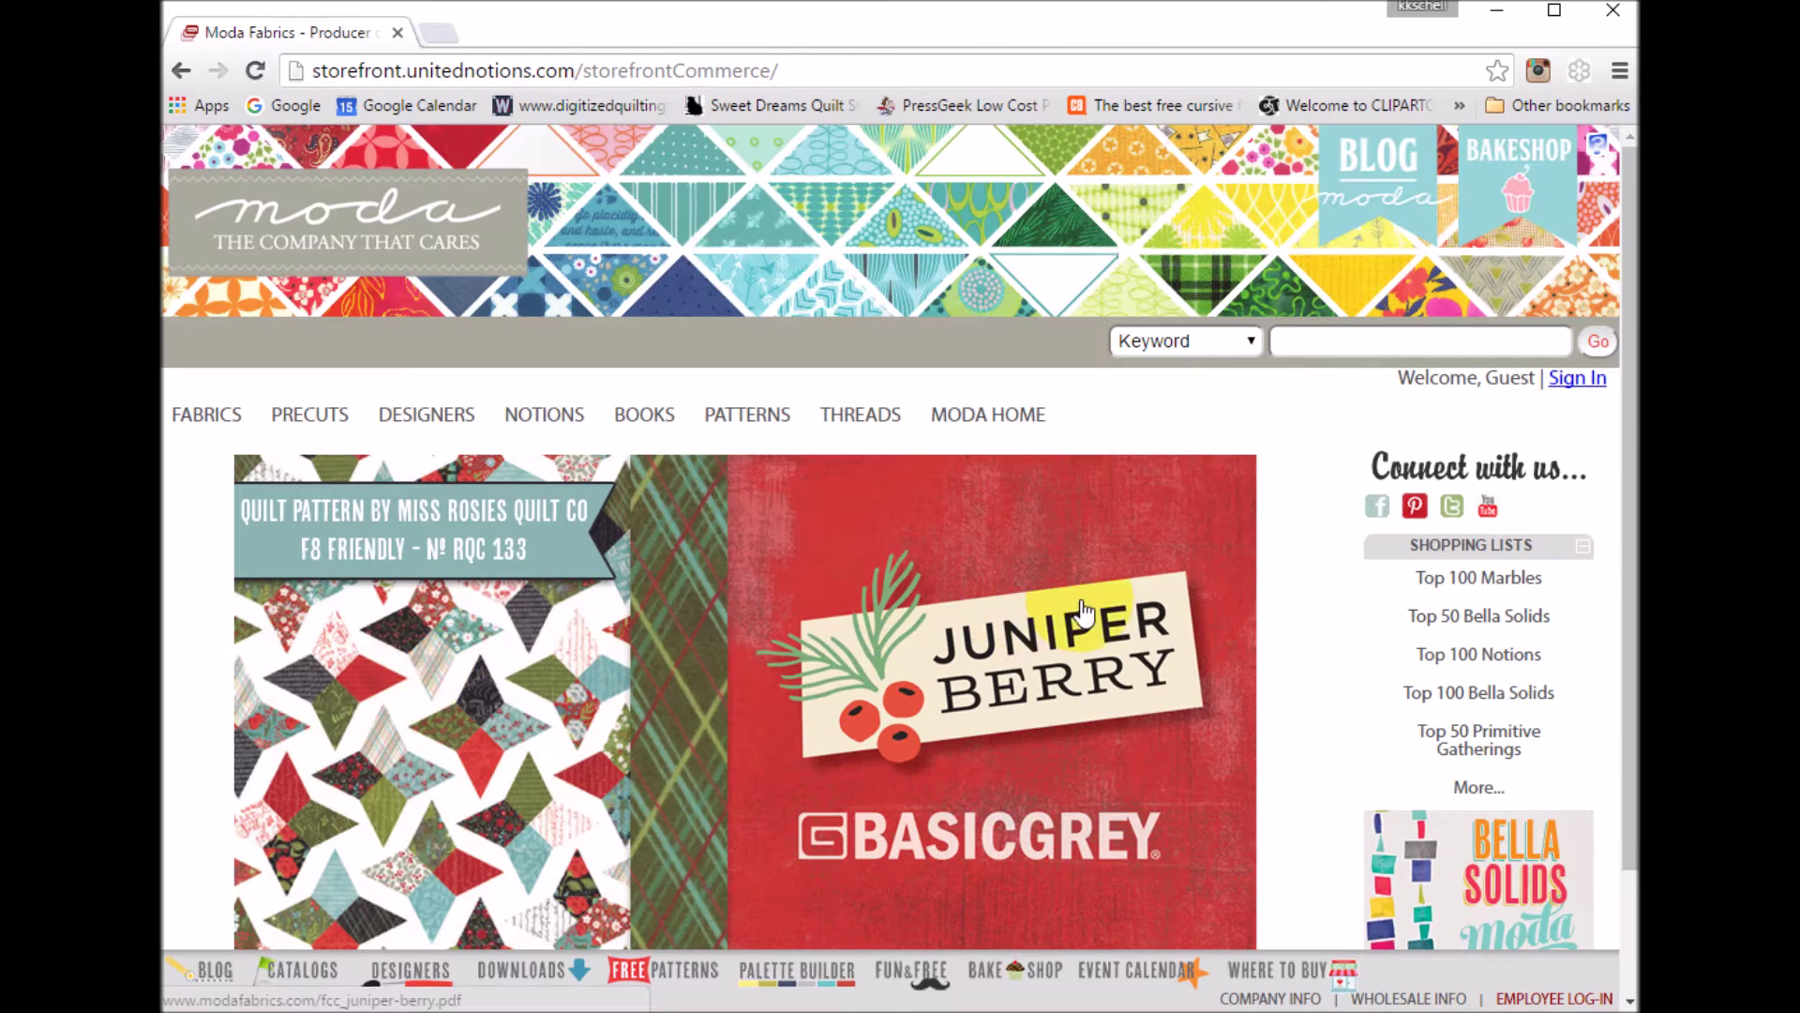
- Filter the Moda downloads page for 'bella', download the Bella Solids JPG zip and open it
{"action": "scroll", "coordinate": [1031, 656], "scroll_direction": "down", "scroll_amount": 2}
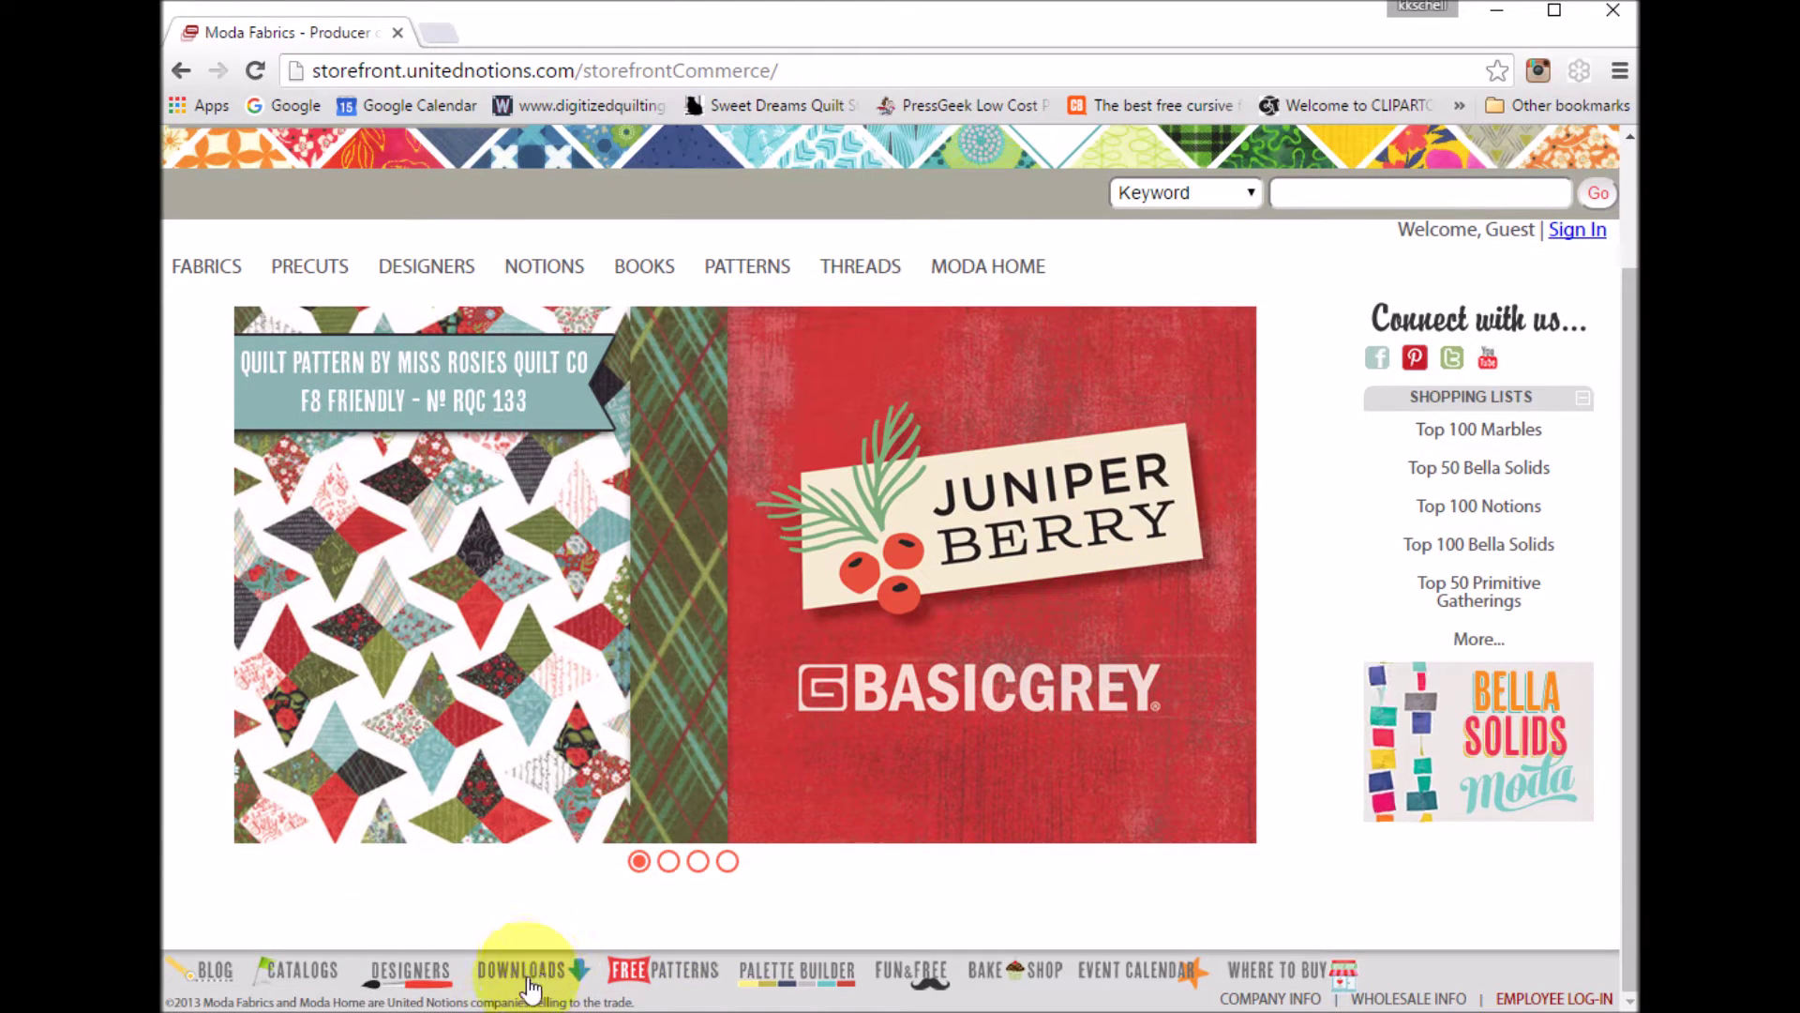
{"action": "left_click", "coordinate": [537, 969]}
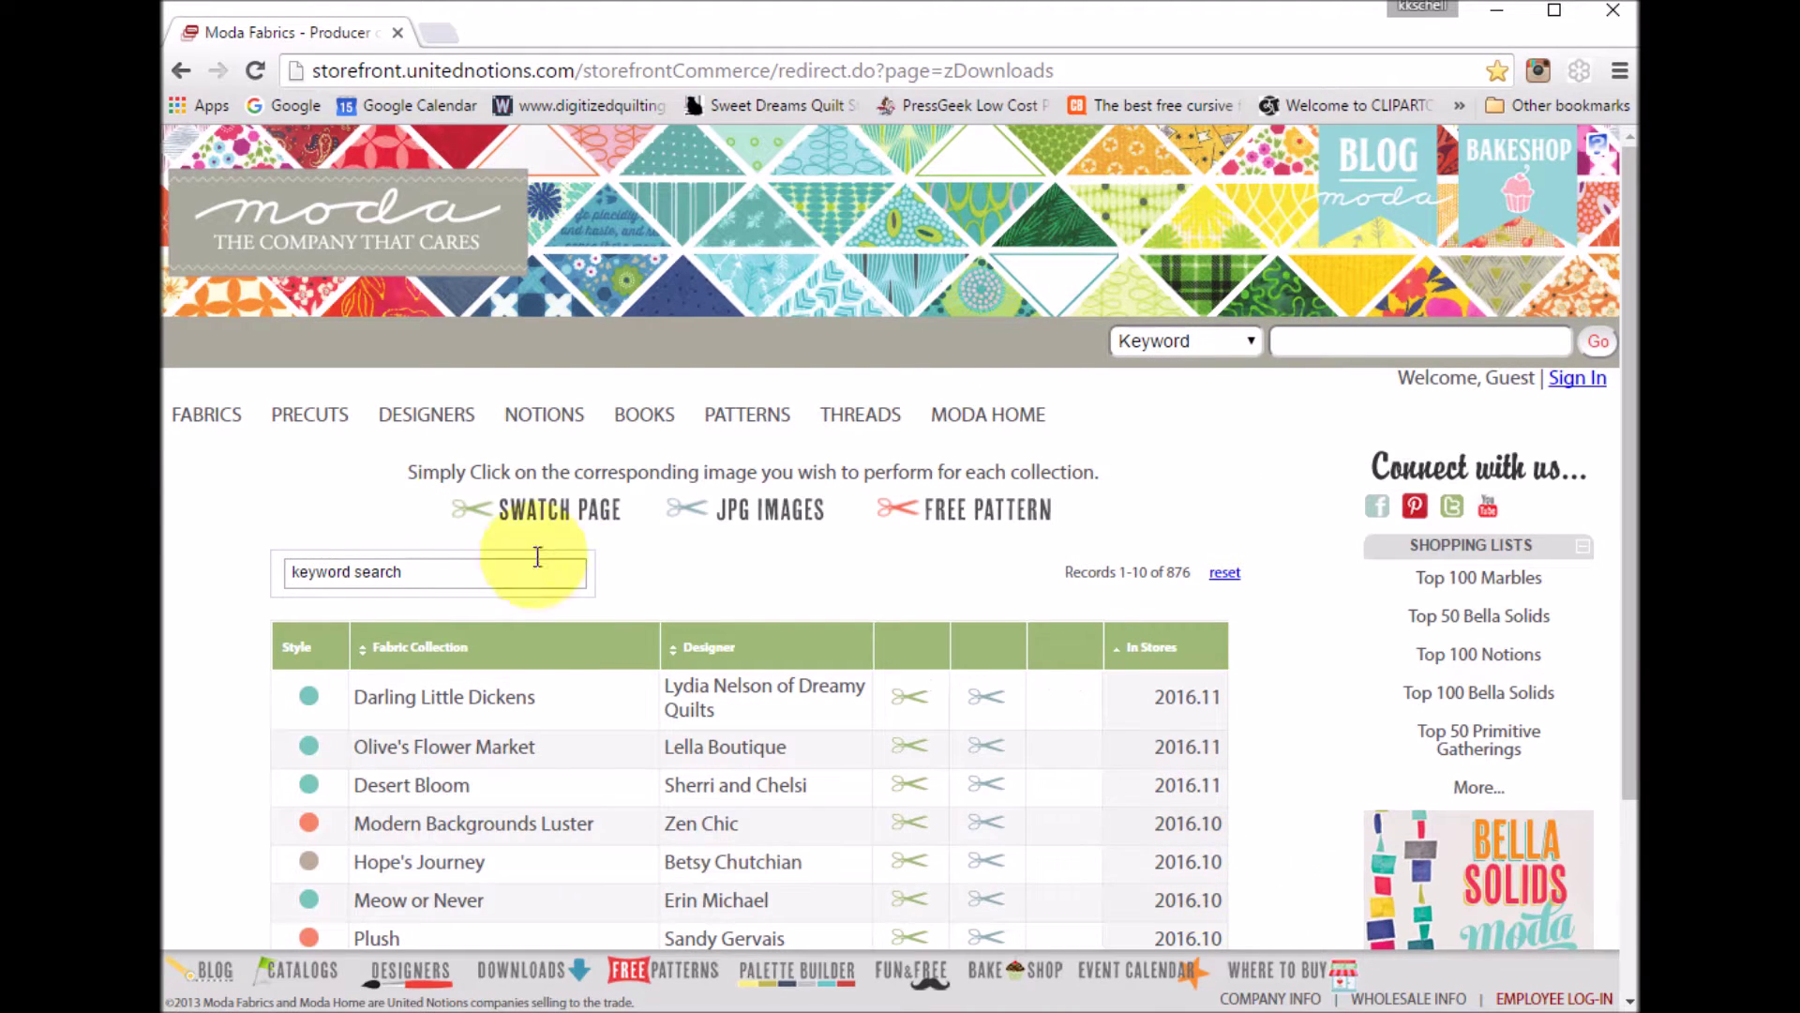
{"action": "left_click", "coordinate": [323, 573]}
{"action": "type", "text": "bell"}
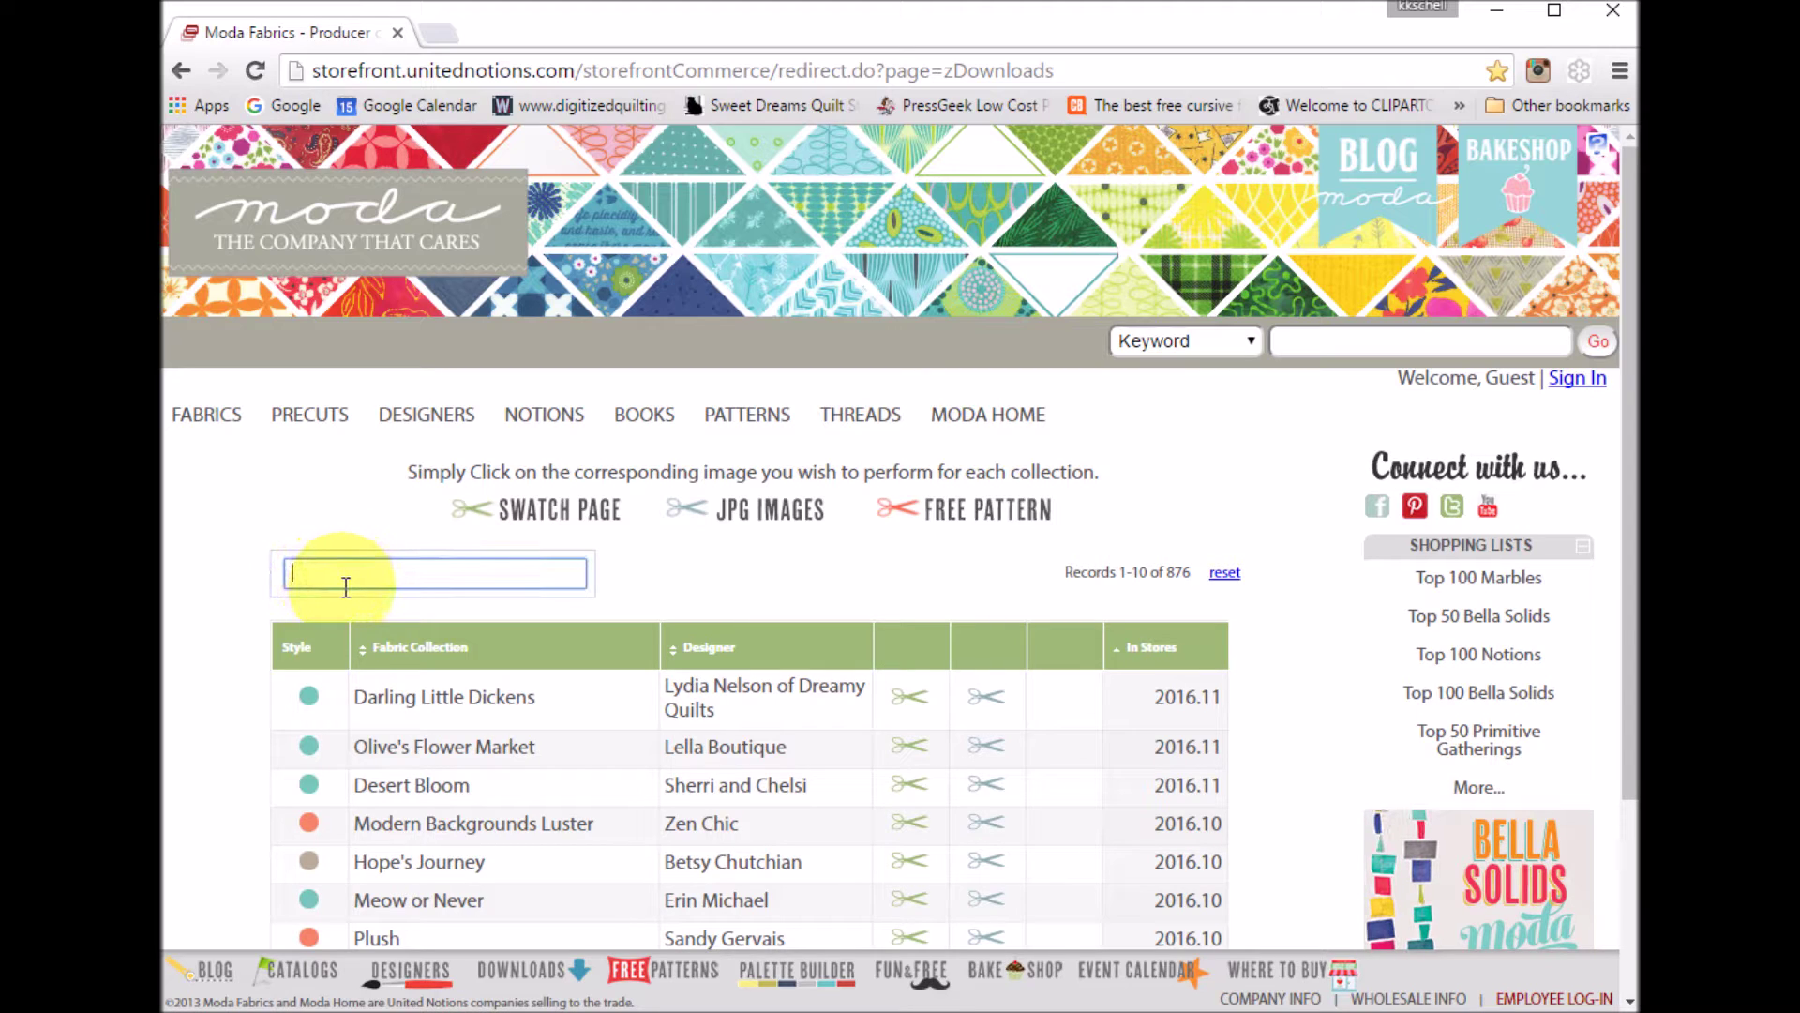
{"action": "type", "text": "a"}
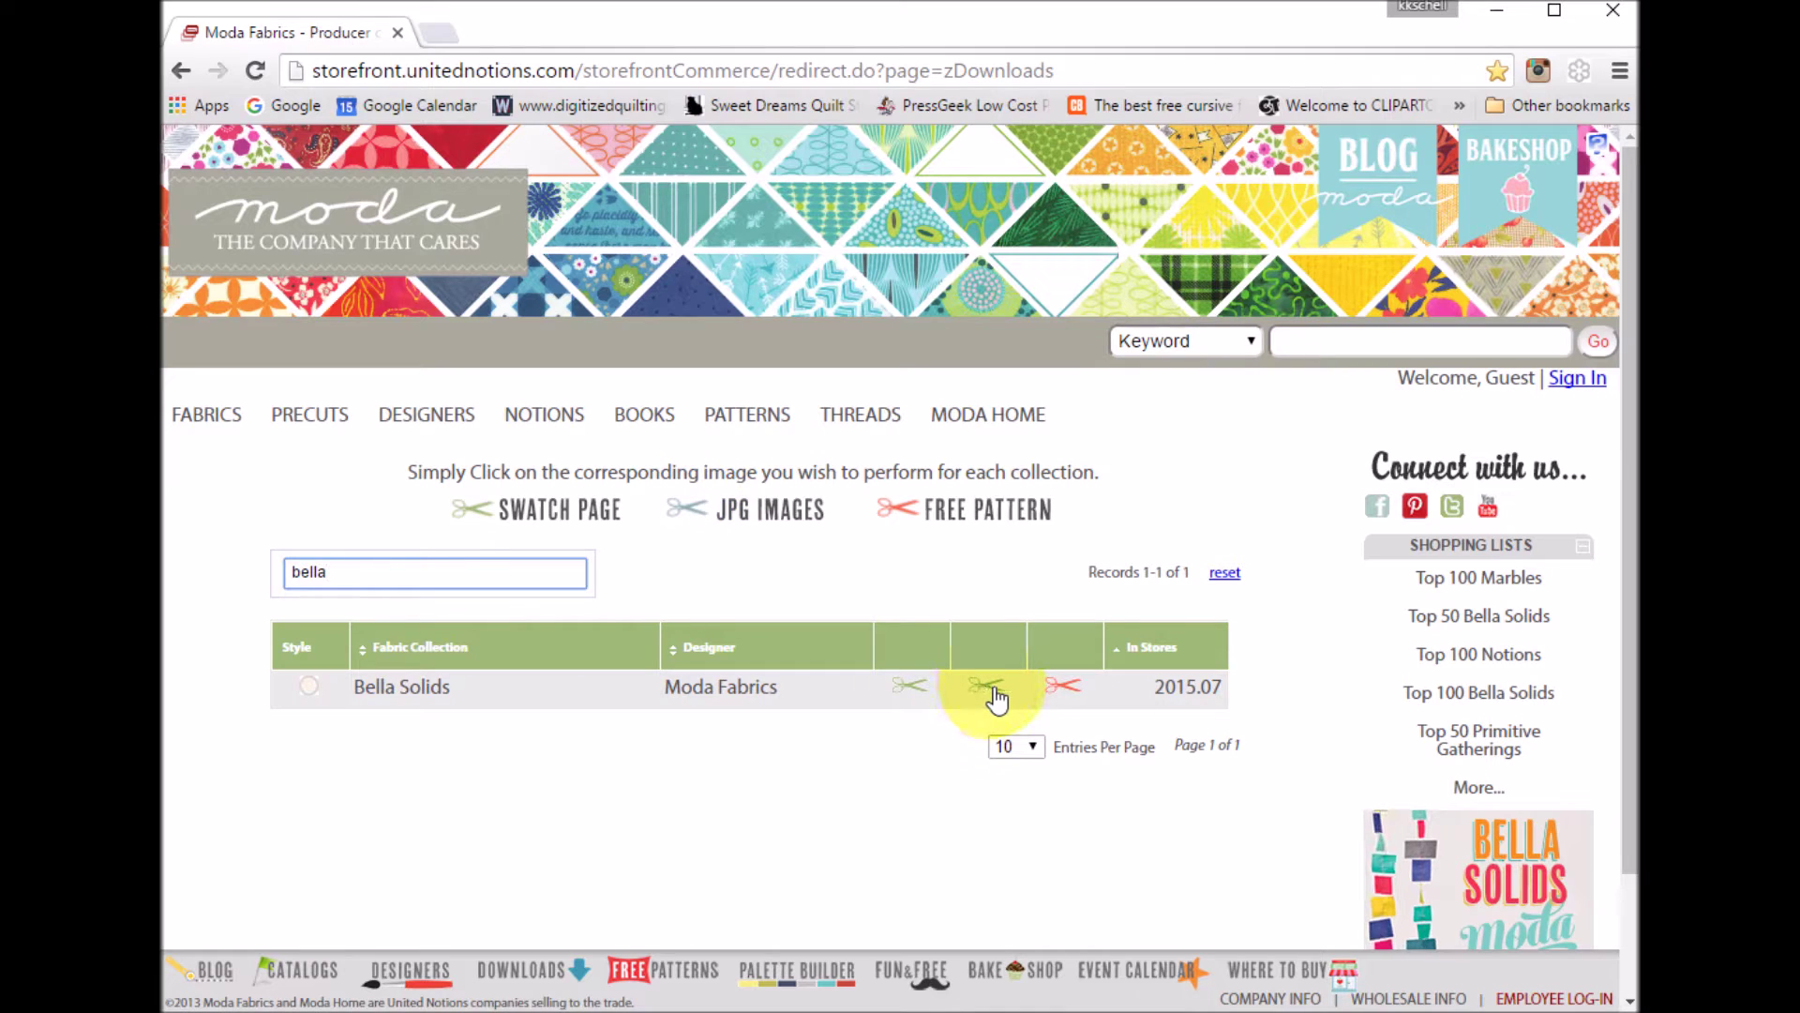
{"action": "left_click", "coordinate": [989, 698]}
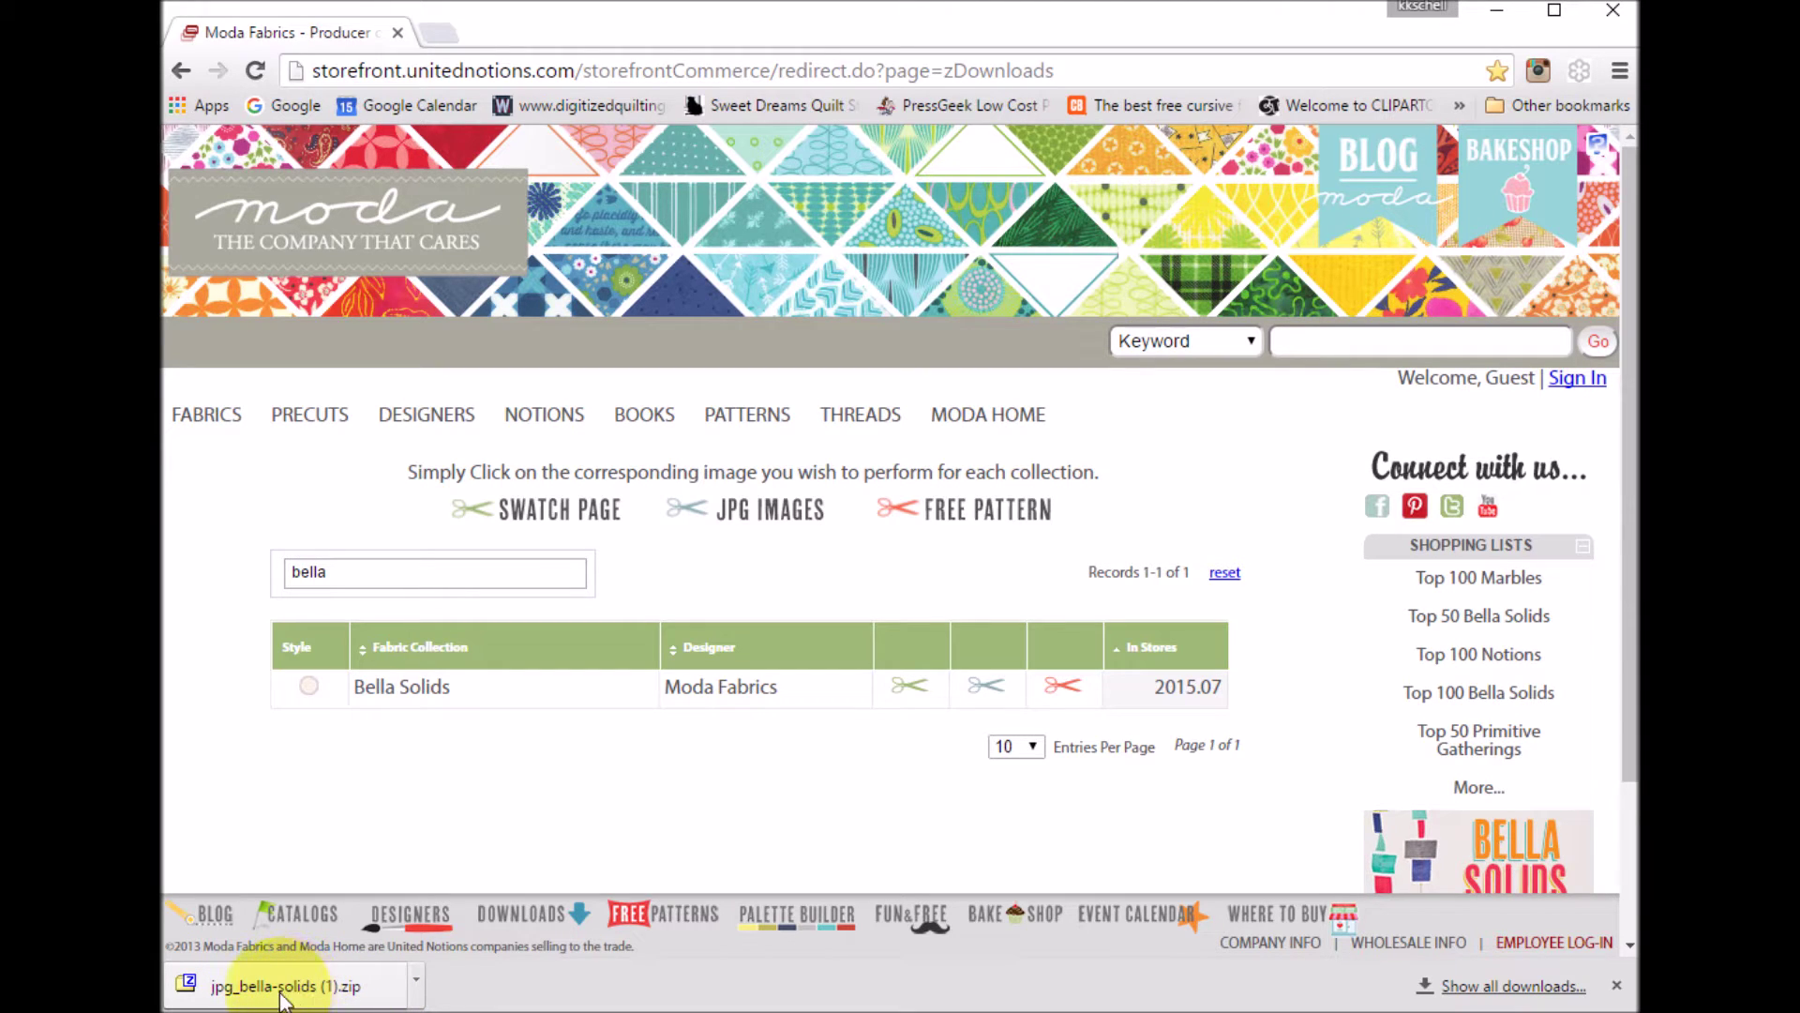
{"action": "left_click", "coordinate": [299, 1001]}
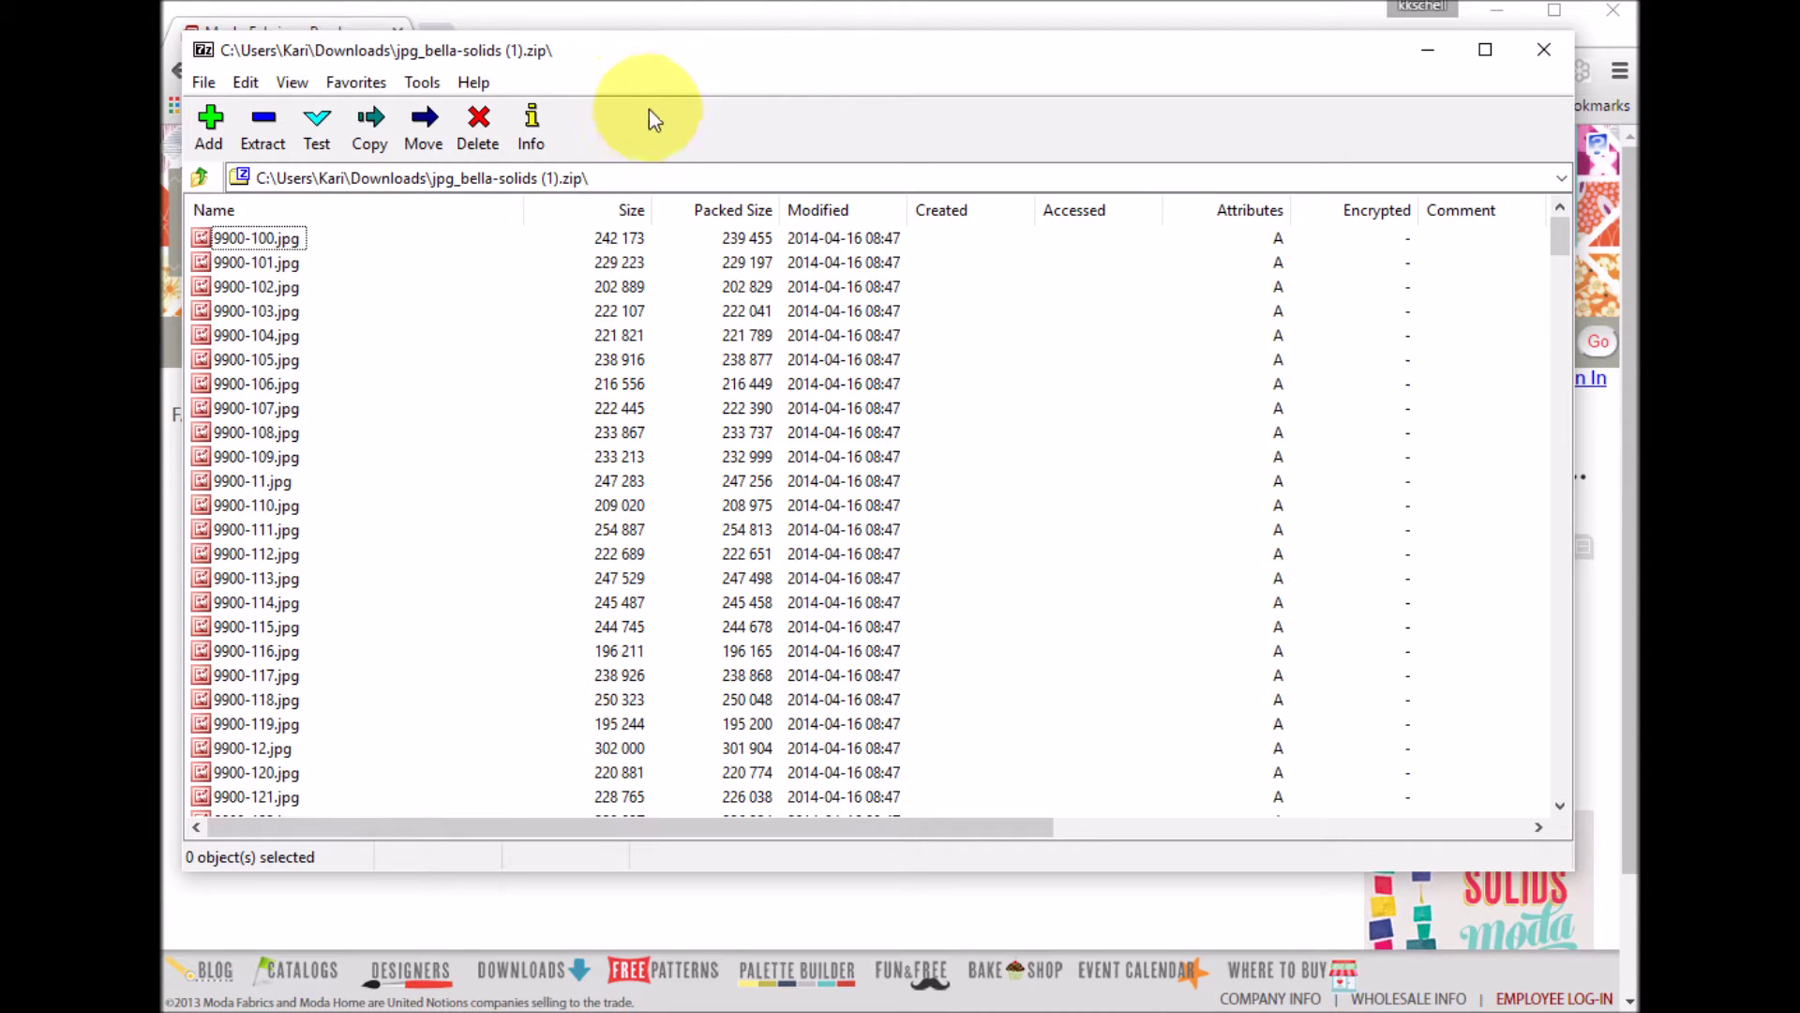
- Extract all 362 archive images into a new 'Bella Solids' folder under Downloads
{"action": "left_click", "coordinate": [284, 239]}
{"action": "scroll", "coordinate": [372, 472], "scroll_direction": "down", "scroll_amount": 3}
{"action": "scroll", "coordinate": [371, 473], "scroll_direction": "up", "scroll_amount": 3}
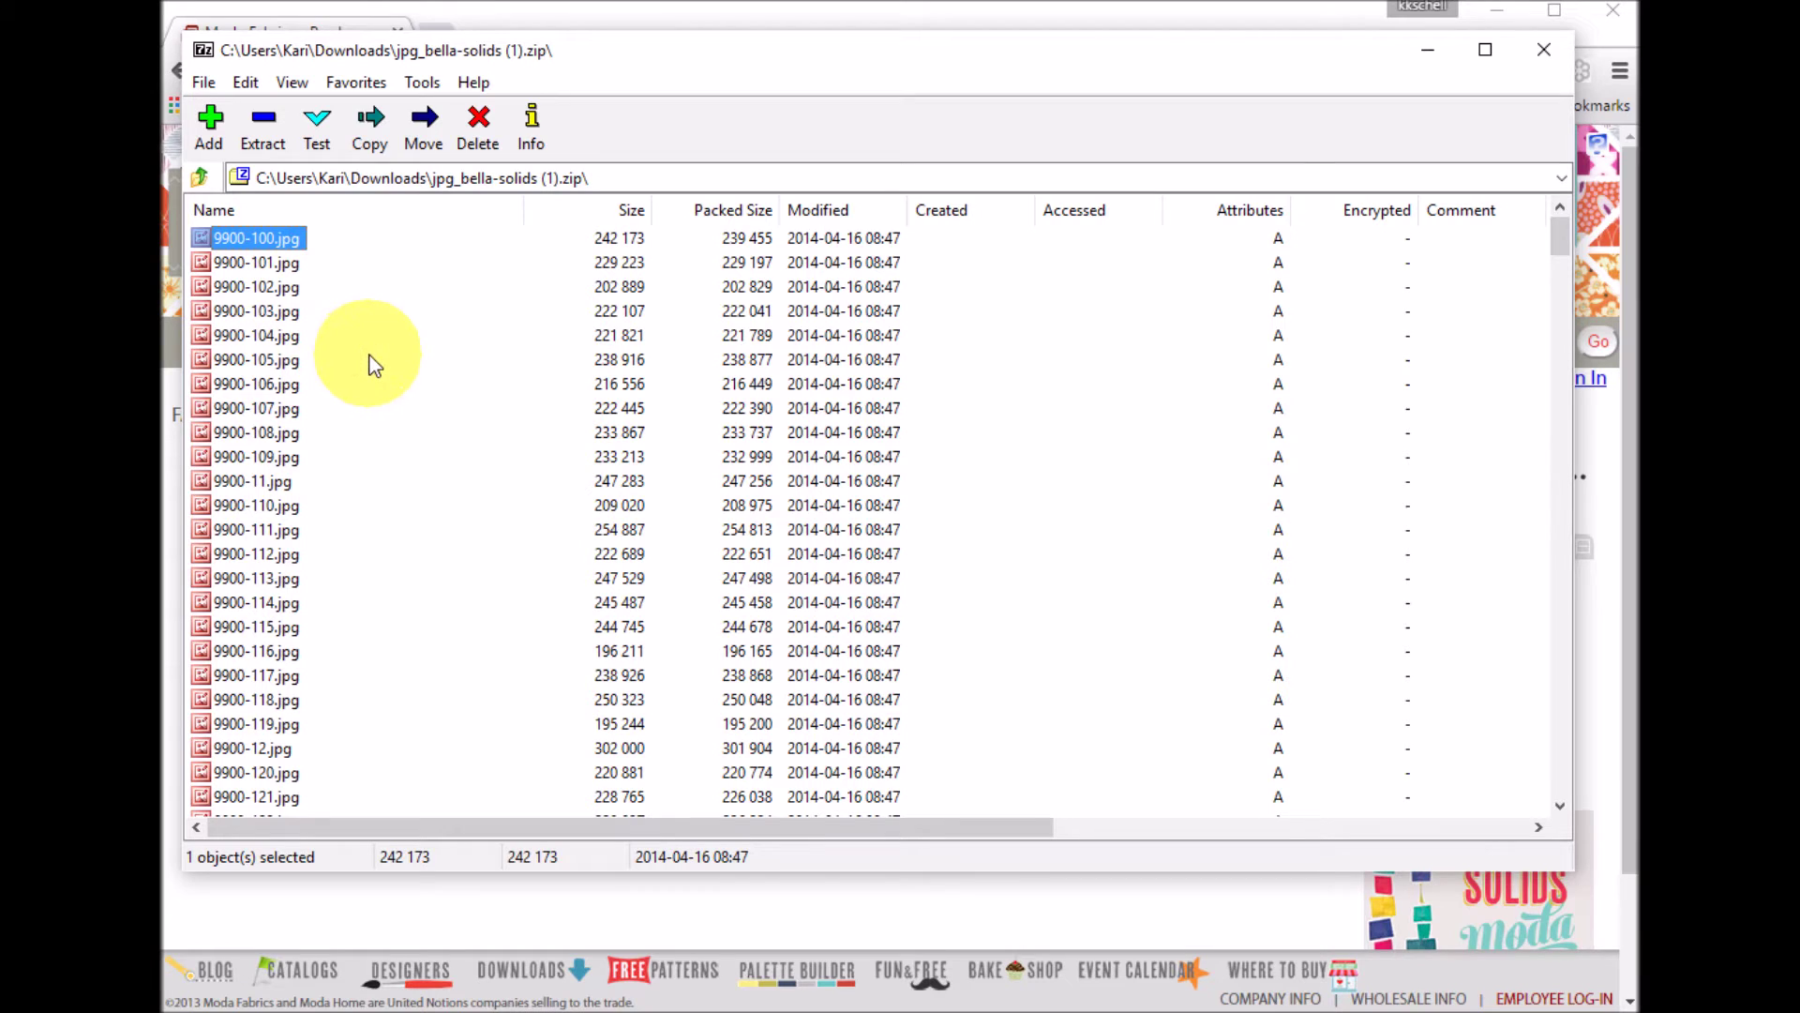
{"action": "key", "text": "ctrl+a"}
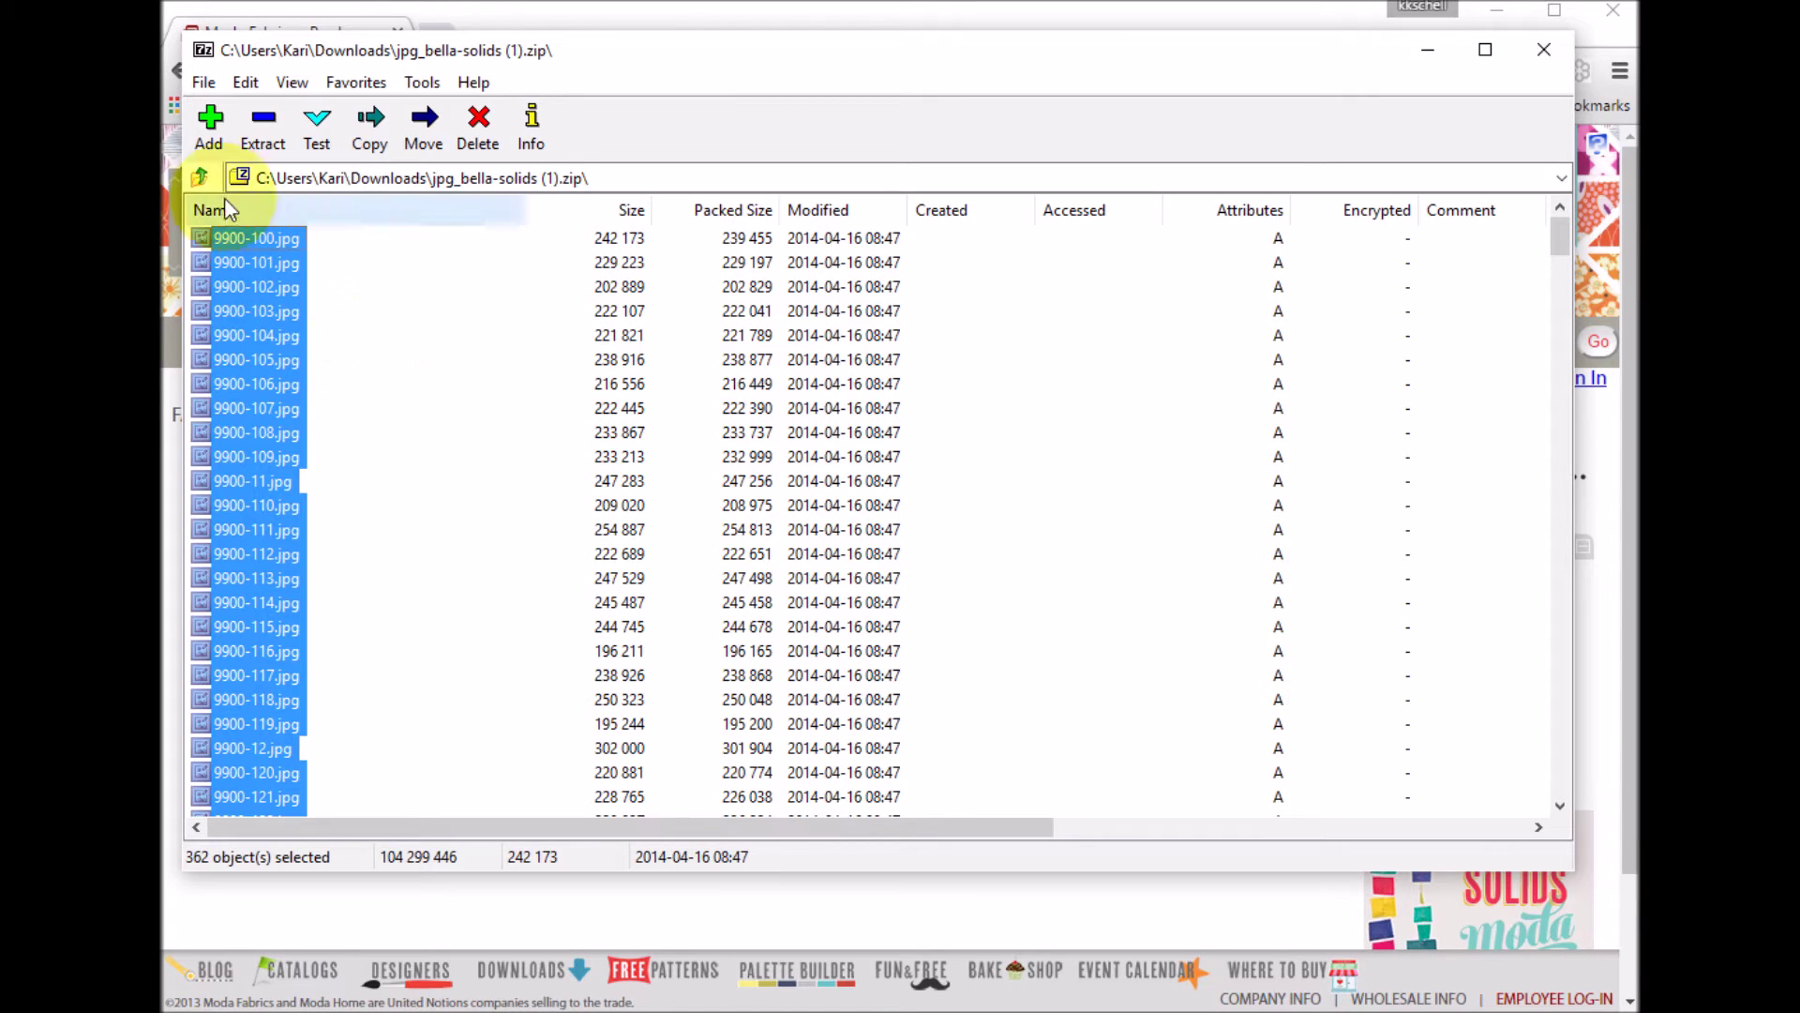
{"action": "left_click", "coordinate": [265, 129]}
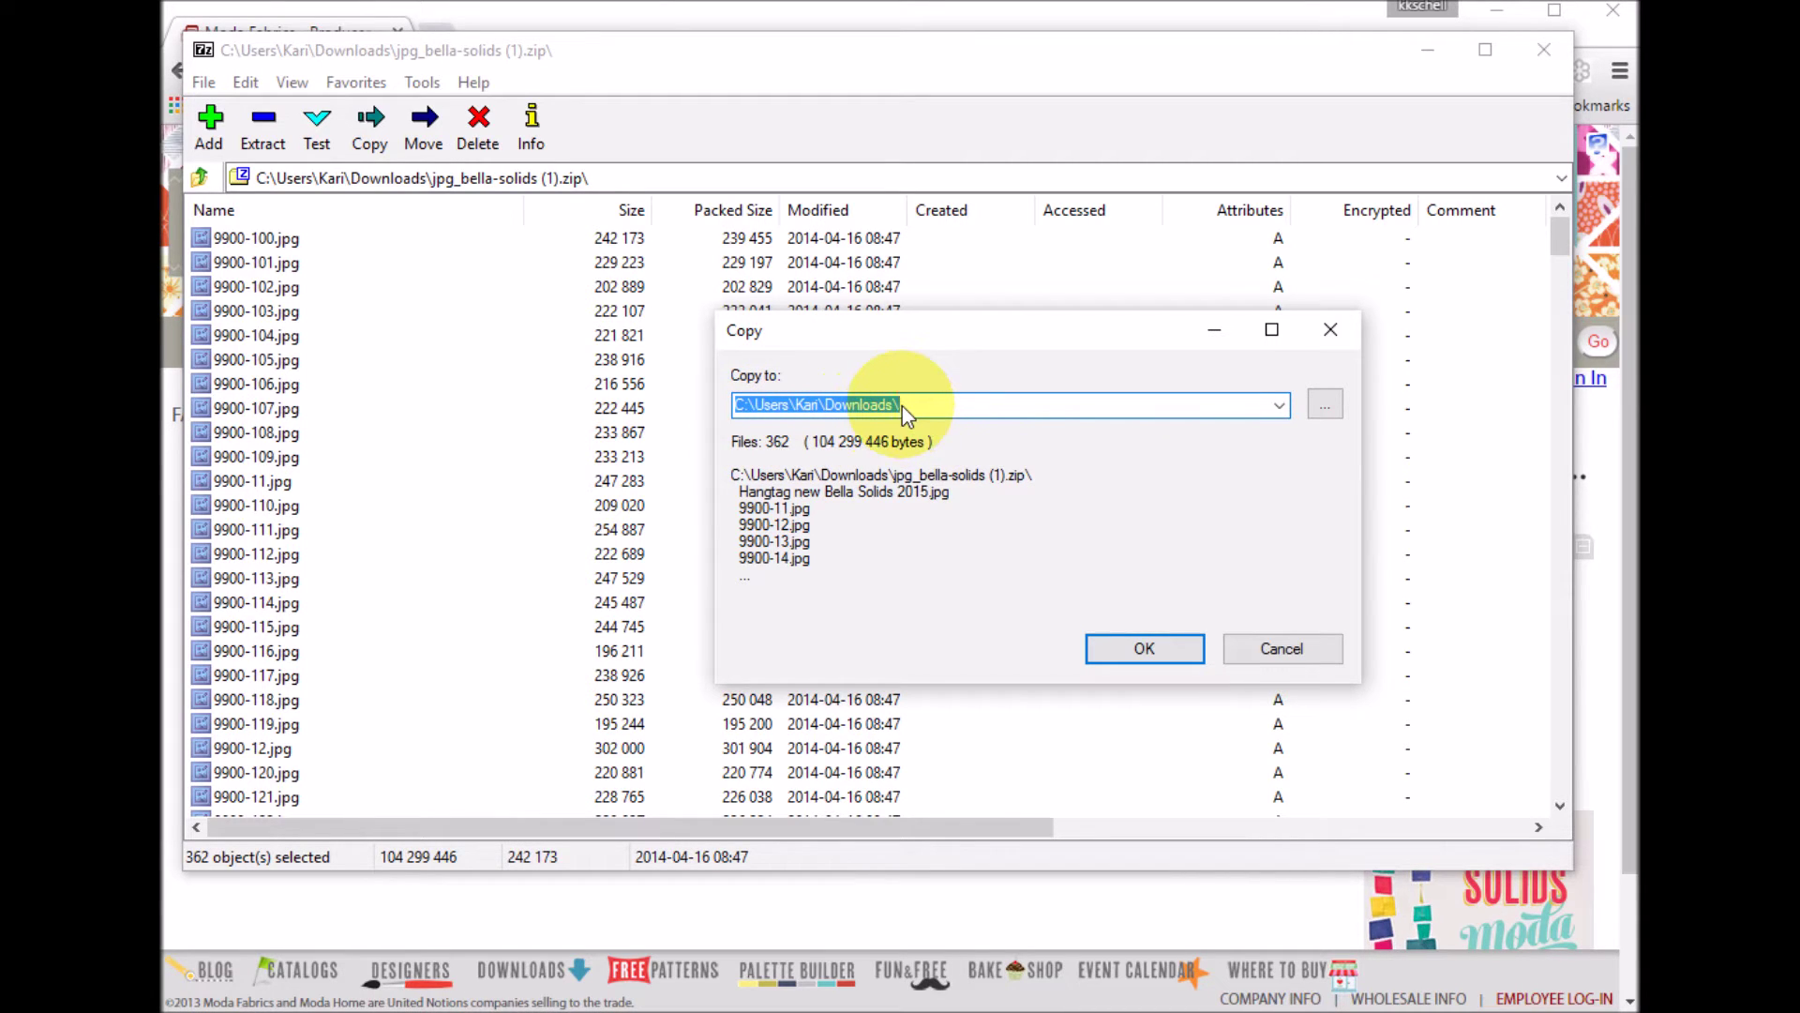
{"action": "left_click", "coordinate": [904, 406]}
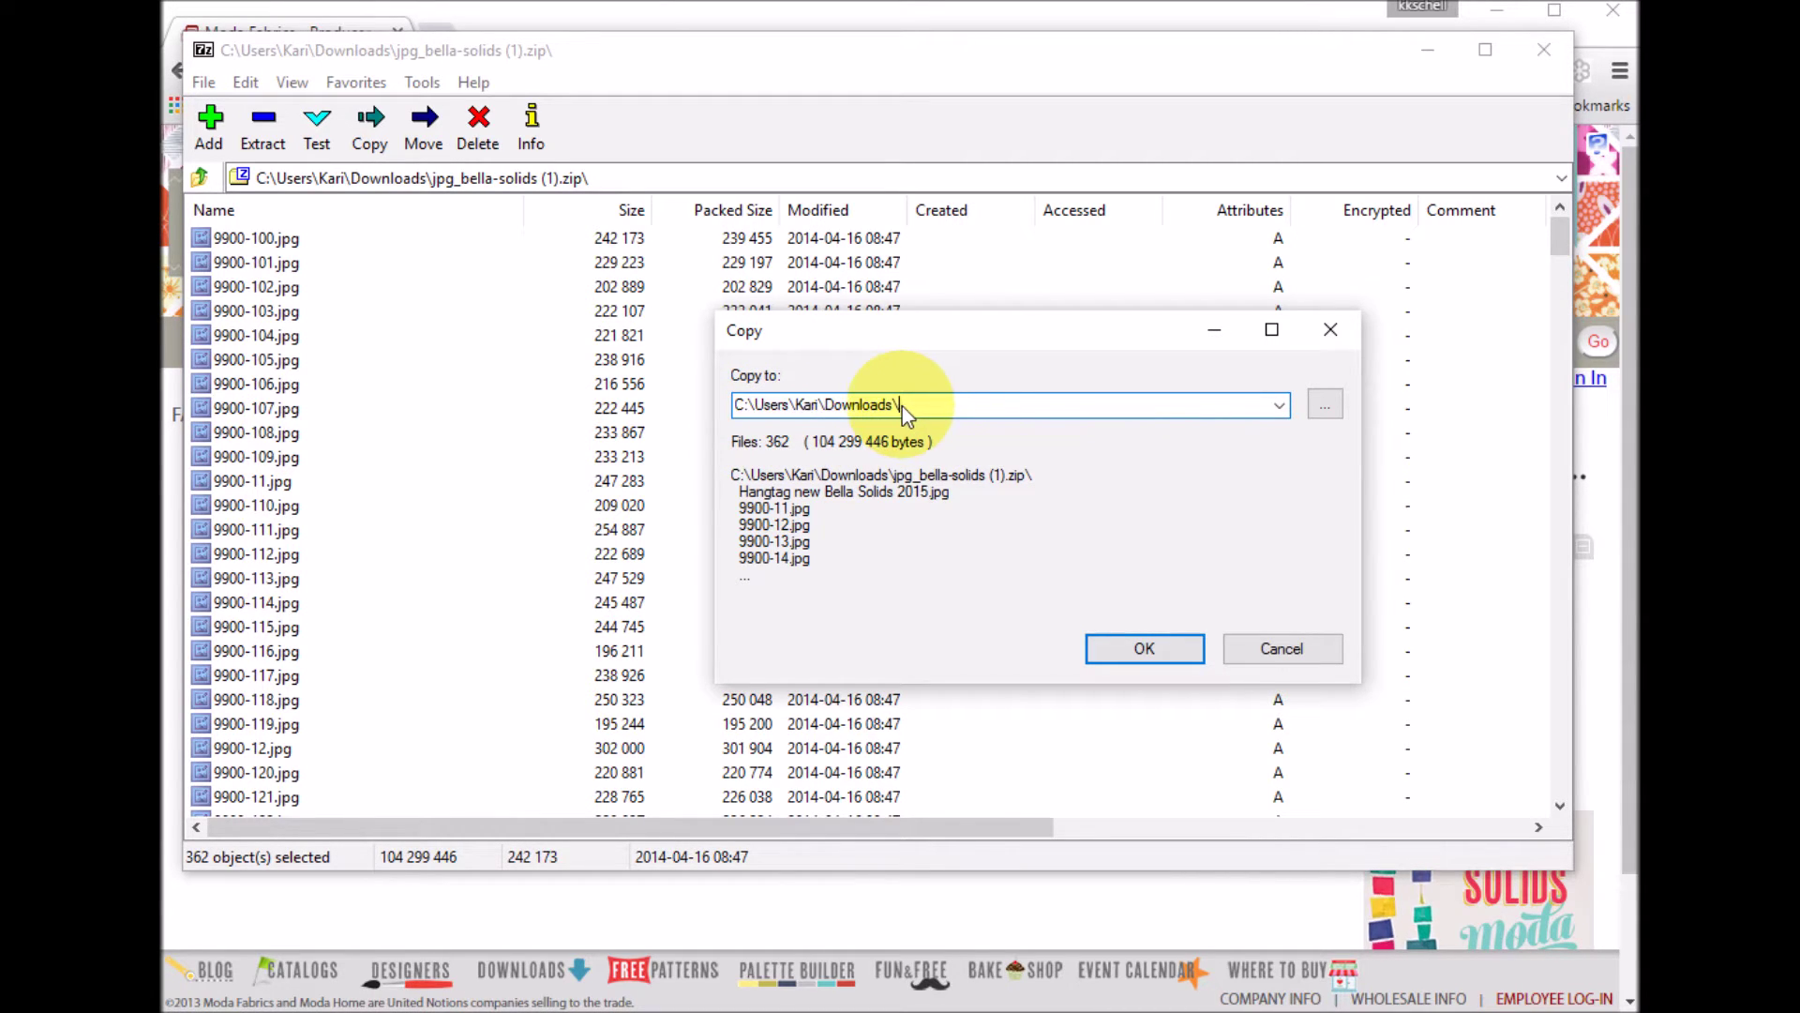
{"action": "type", "text": "Bella Solids"}
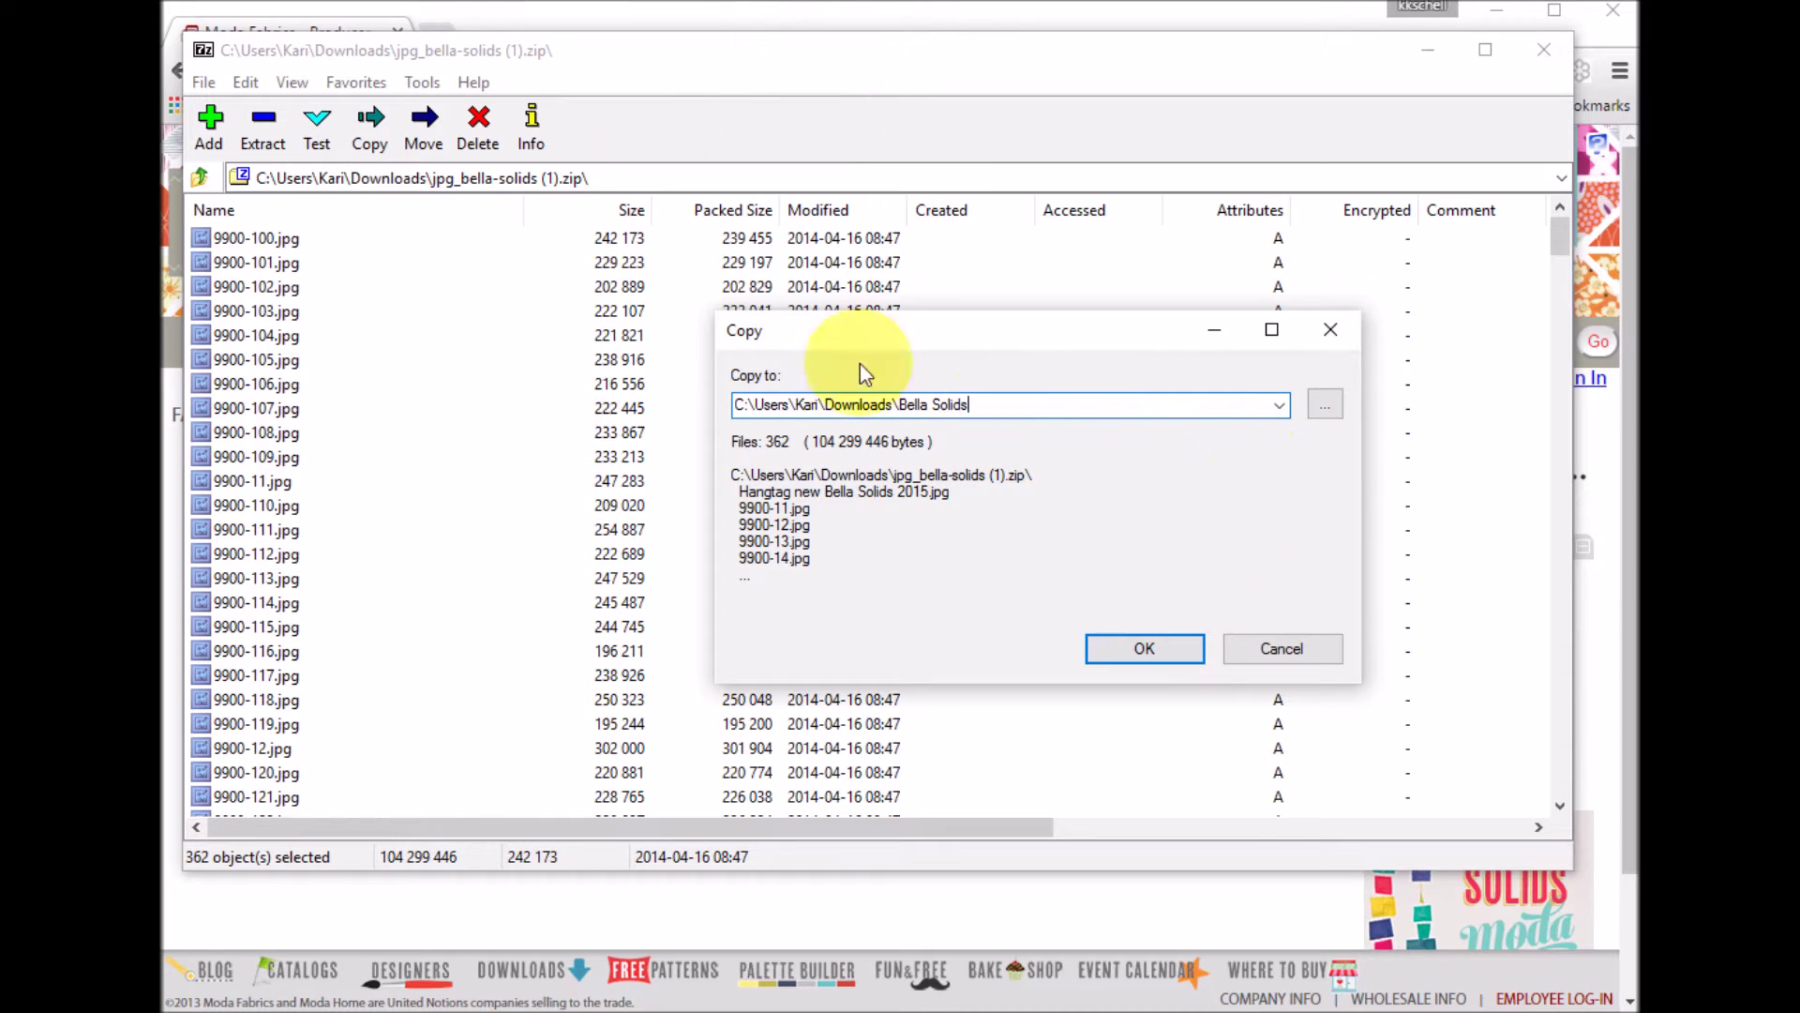
{"action": "left_click", "coordinate": [1145, 649]}
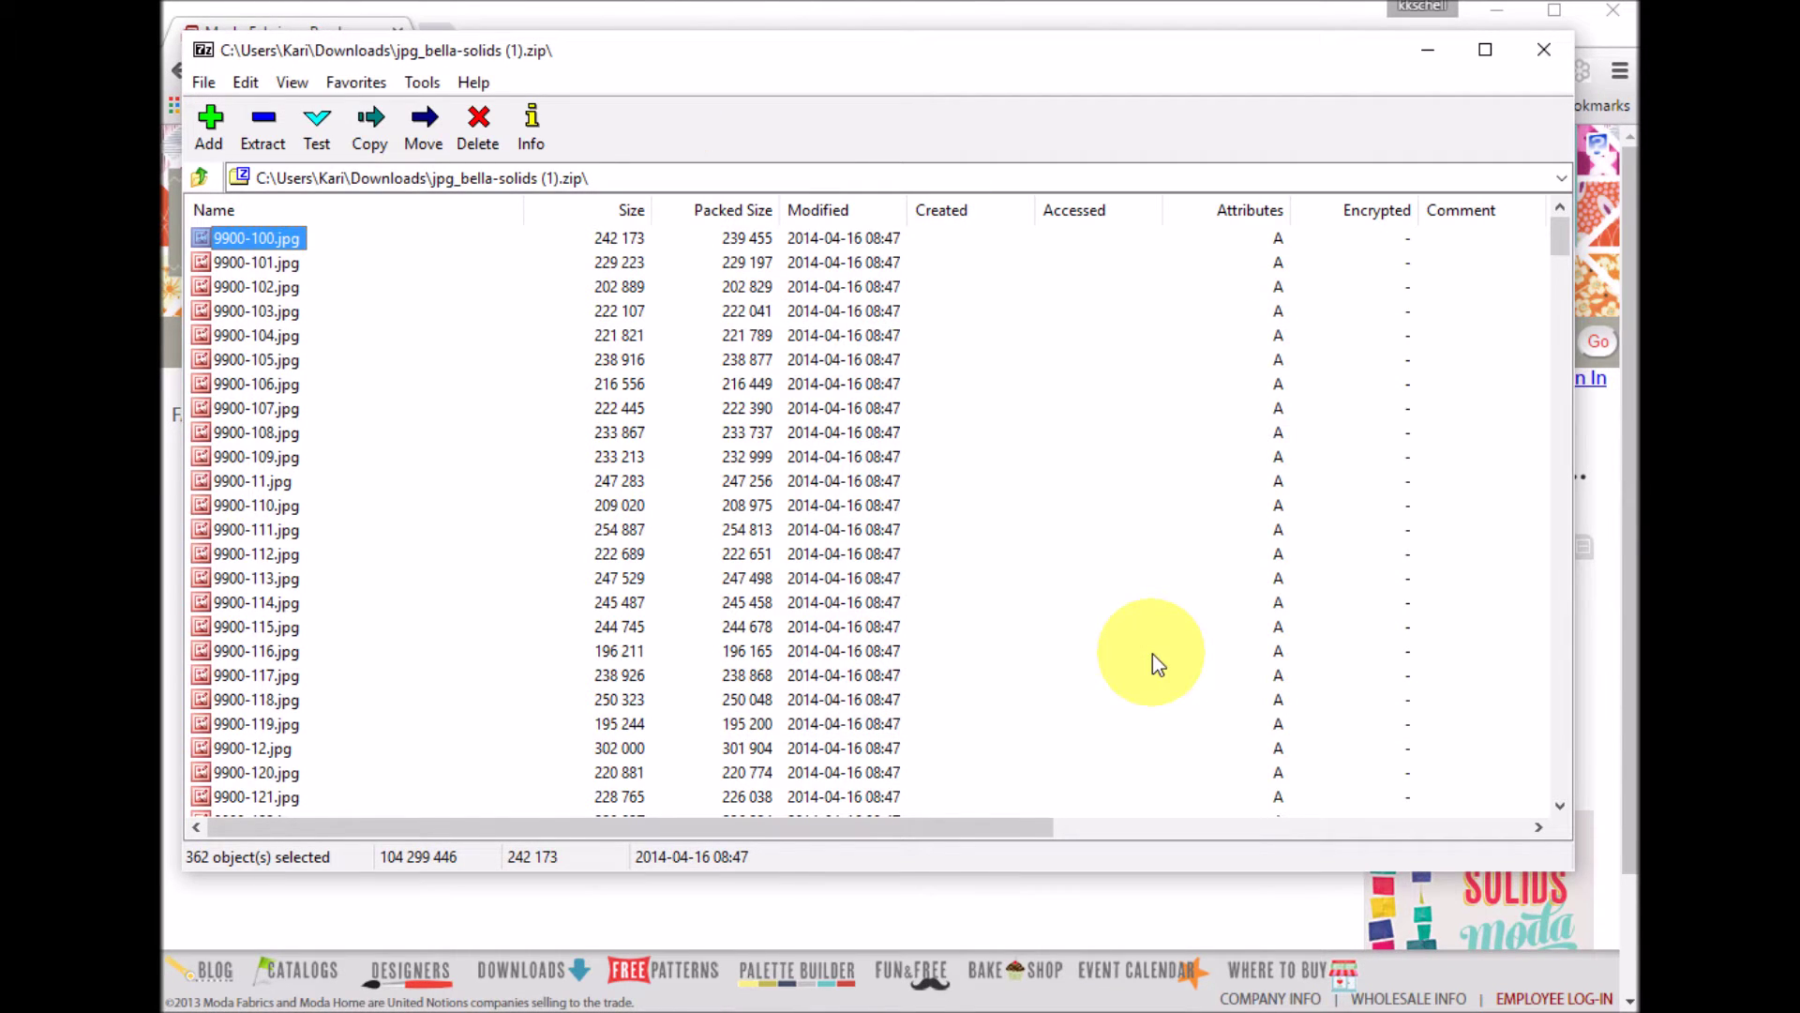
{"action": "key", "text": "alt+Tab"}
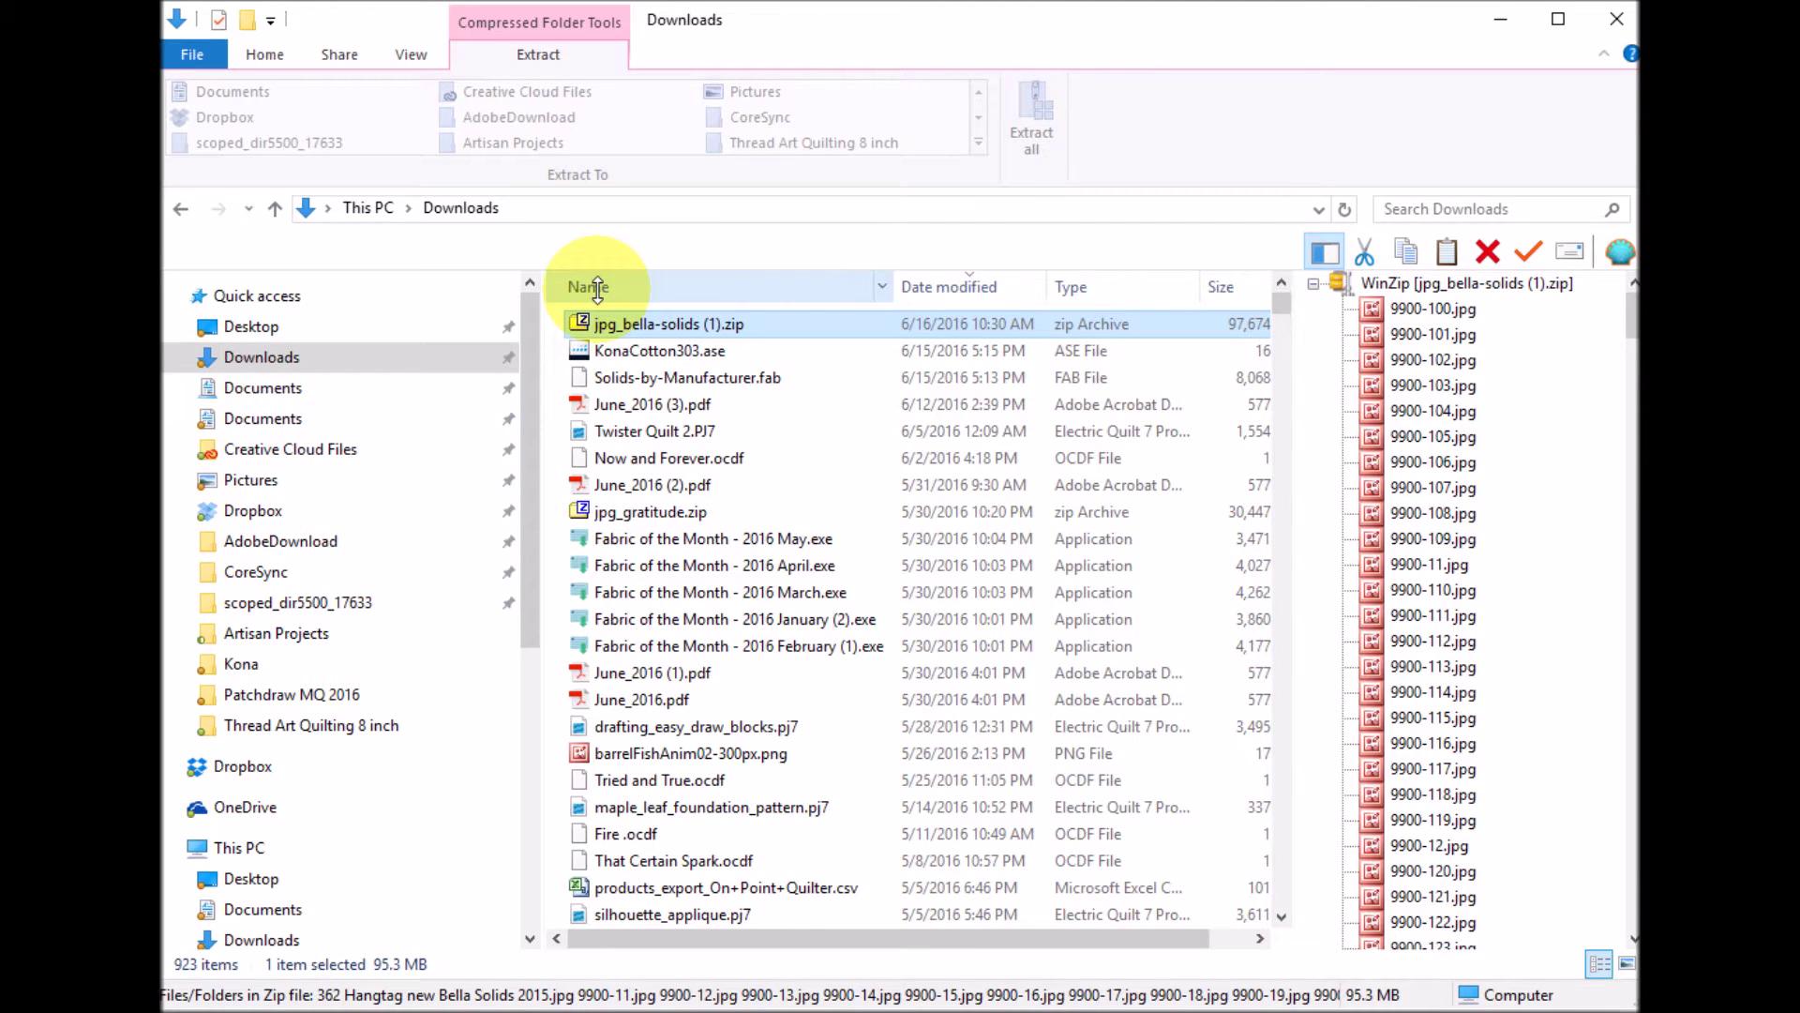
- Search Downloads for 'Bella' and open the extracted Bella Solids folder
{"action": "left_click", "coordinate": [1404, 211]}
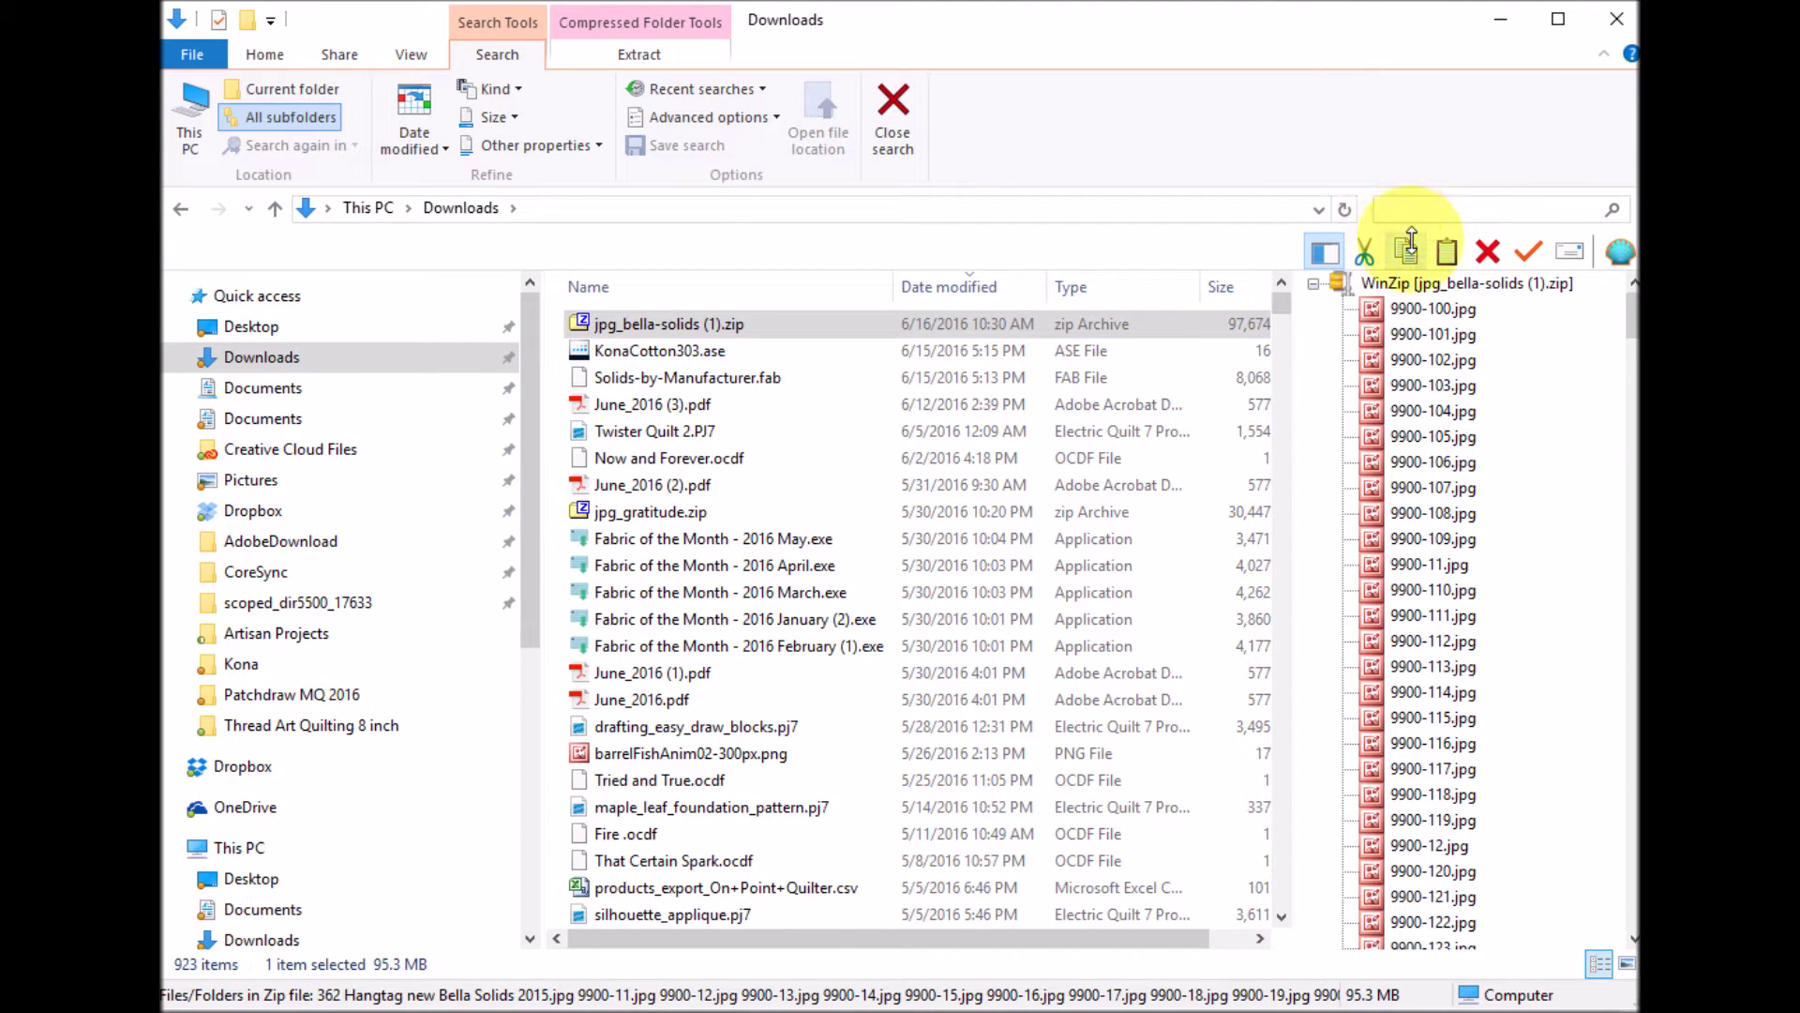
{"action": "type", "text": "Bella"}
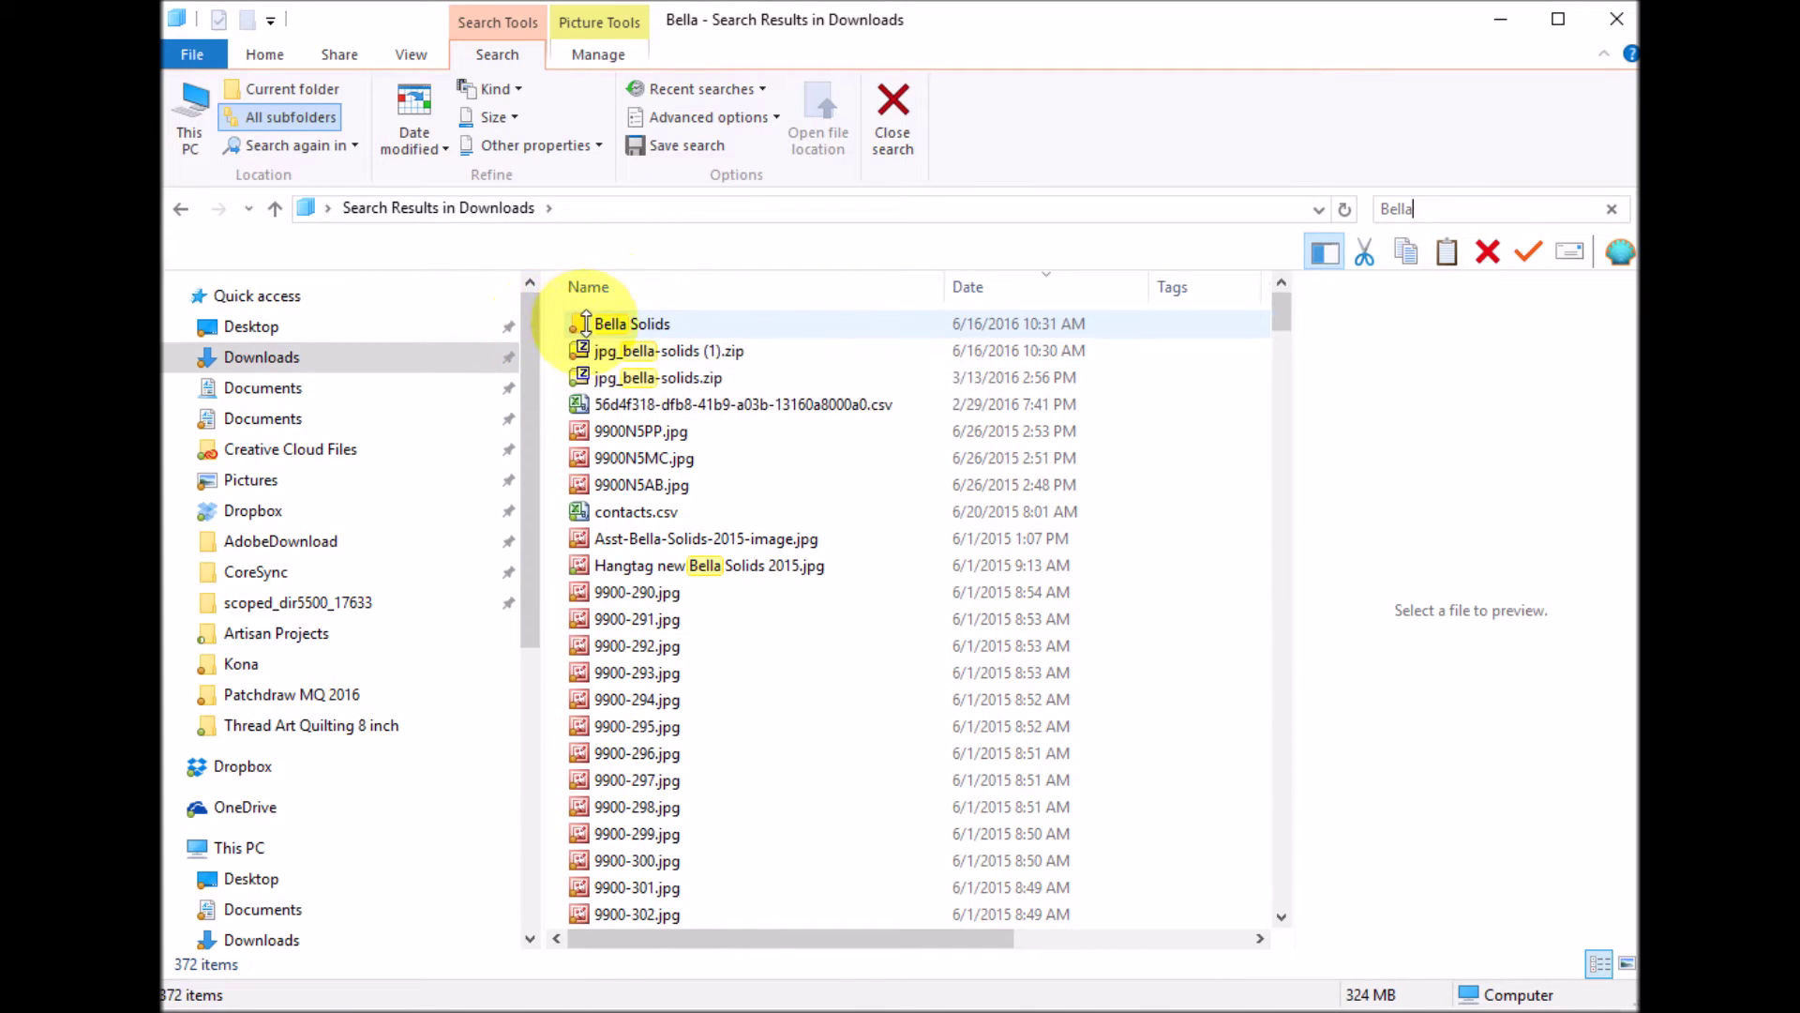
{"action": "left_click", "coordinate": [582, 323]}
{"action": "double_click", "coordinate": [582, 323]}
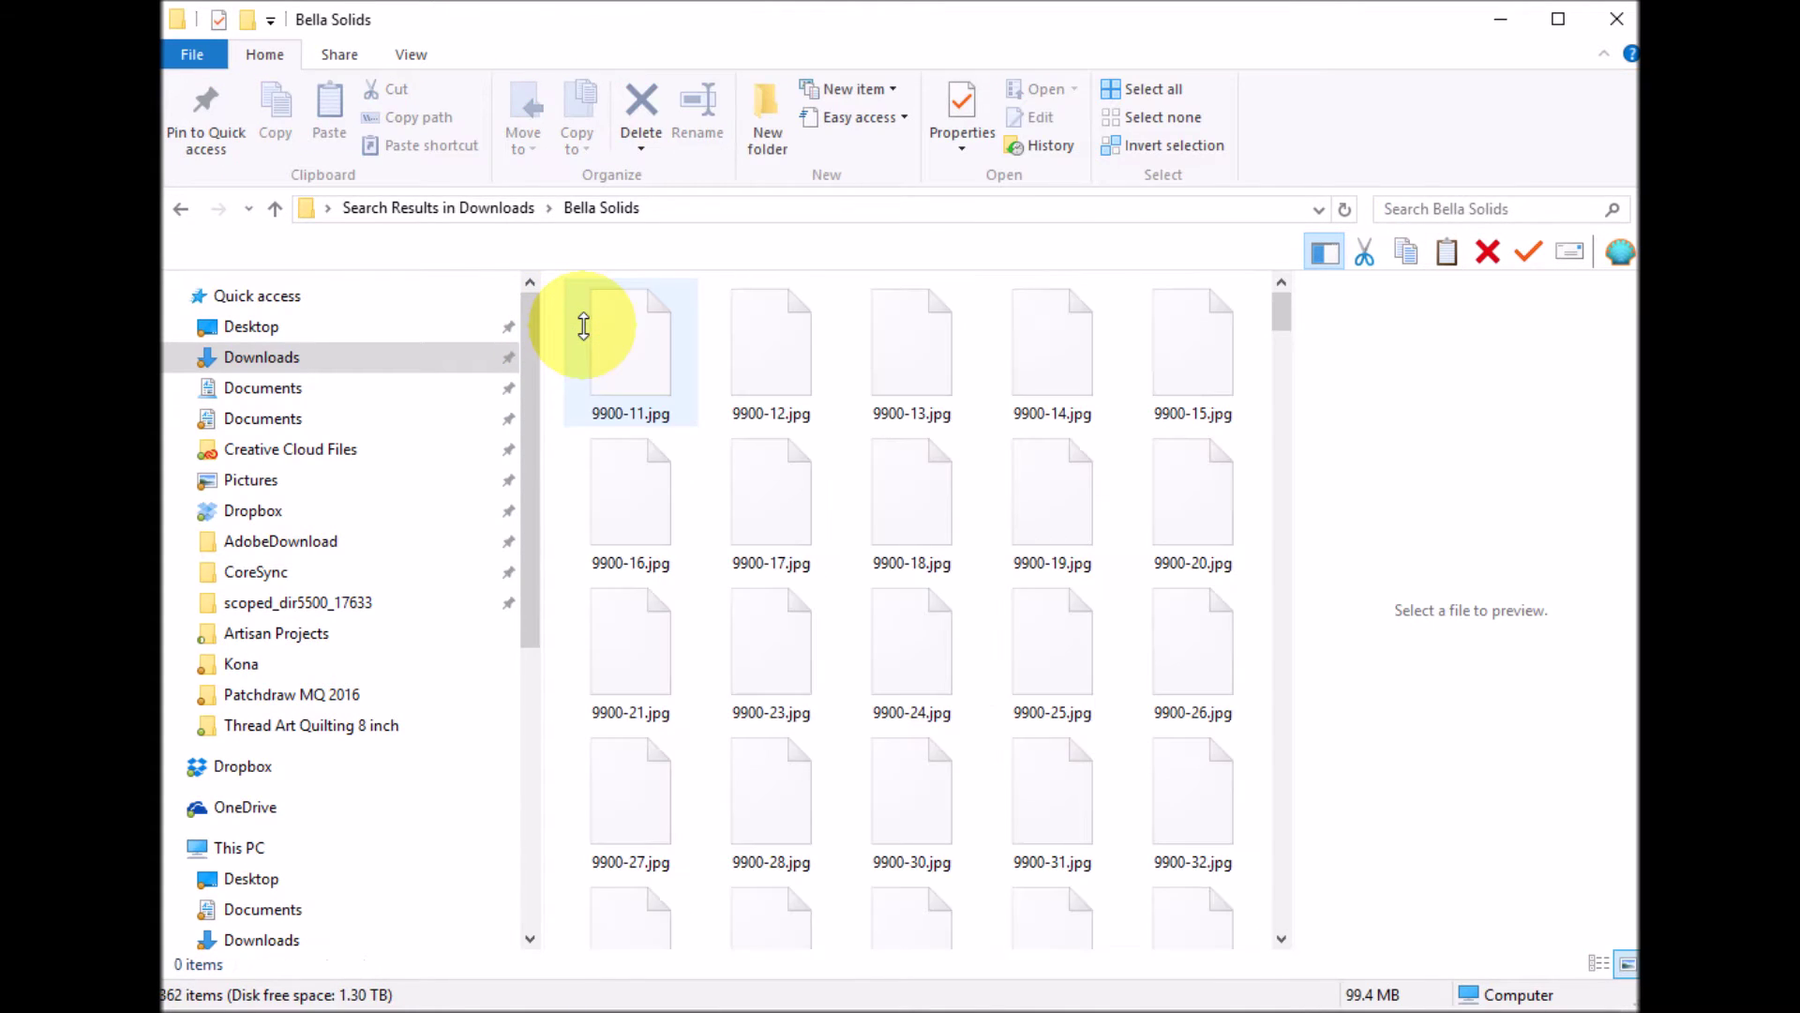
{"action": "left_click_drag", "start_coordinate": [1281, 305], "coordinate": [1282, 774]}
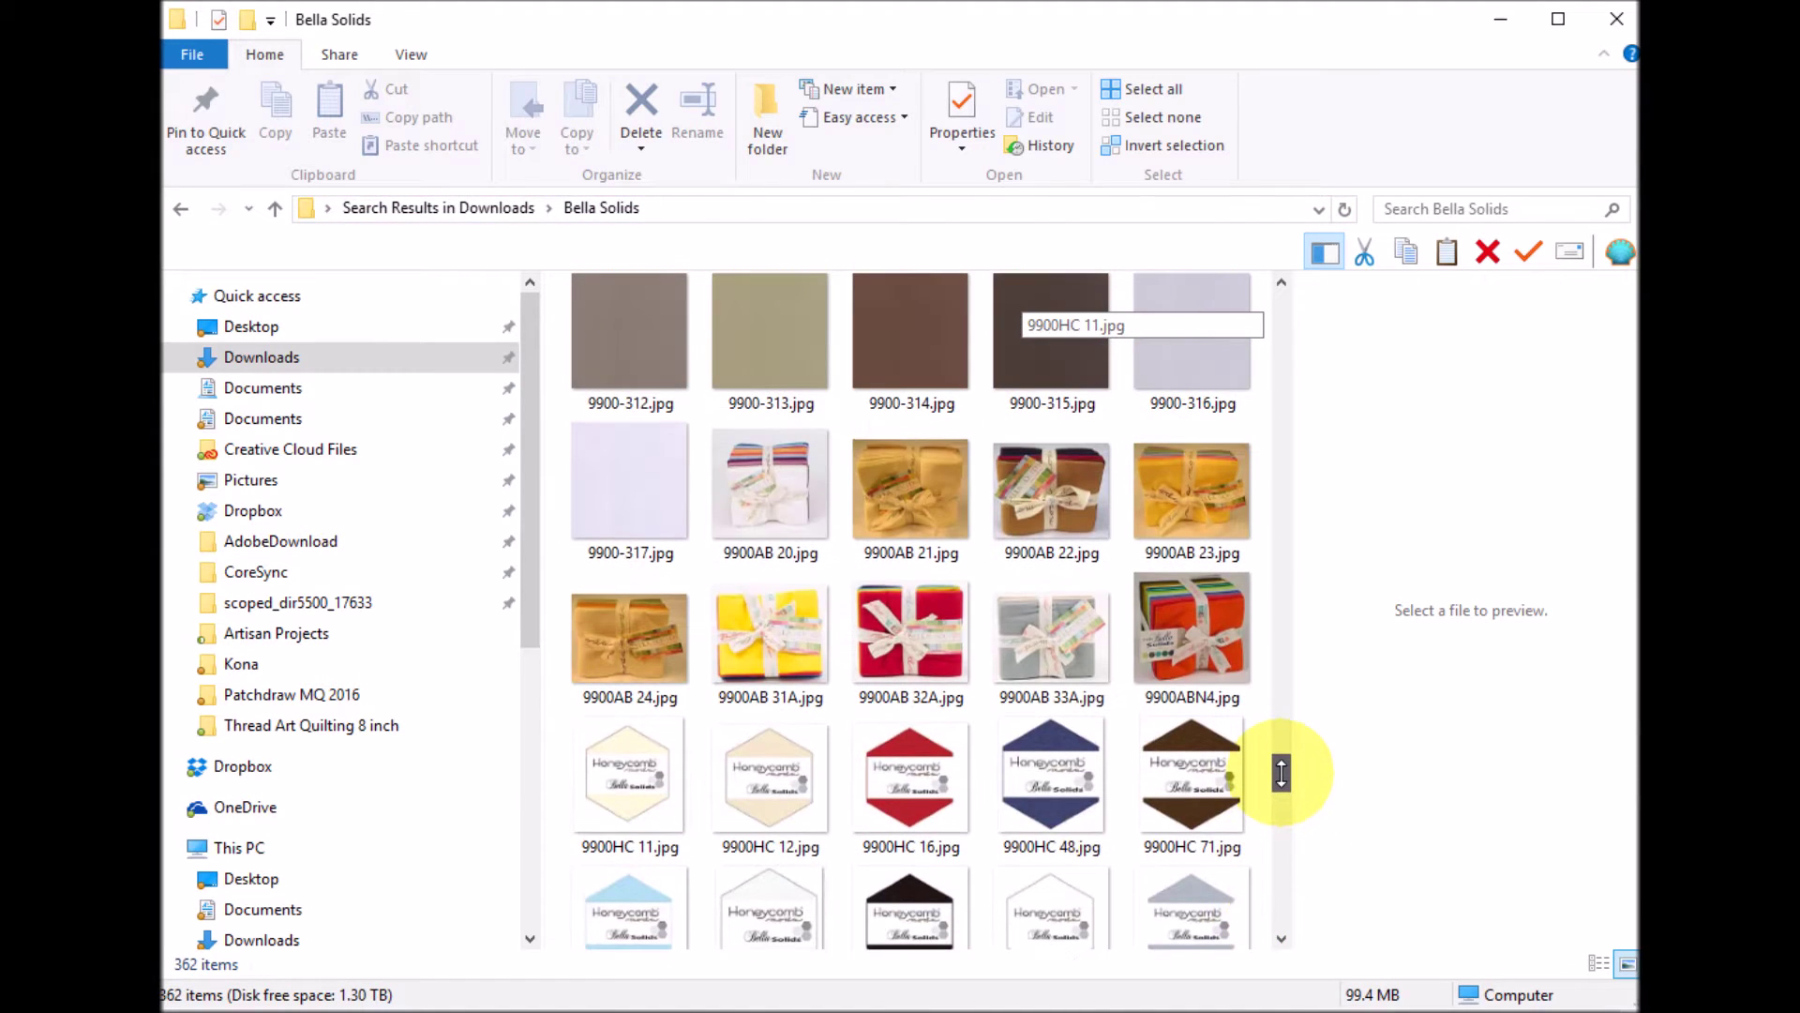
- Delete the 91 images from 9900AB 20.jpg through the last file
{"action": "left_click", "coordinate": [786, 507]}
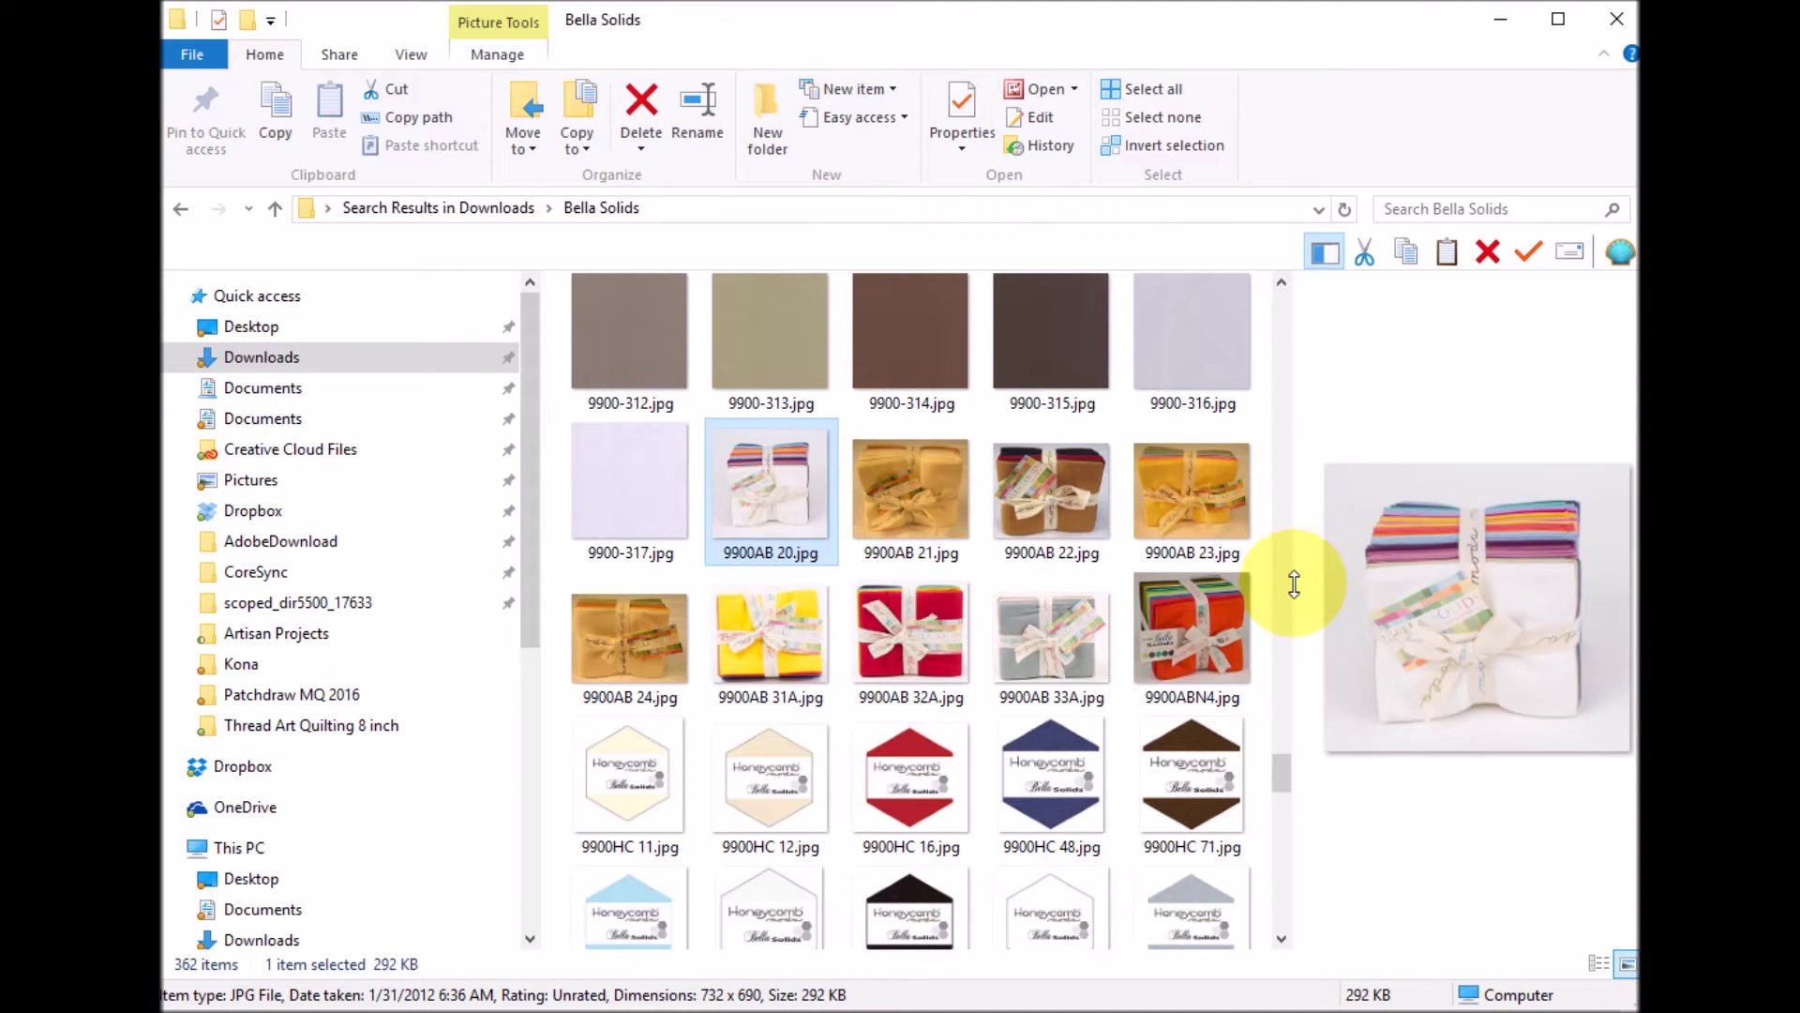
{"action": "left_click_drag", "start_coordinate": [1278, 764], "coordinate": [1270, 892]}
{"action": "left_click", "coordinate": [776, 870], "text": "shift"}
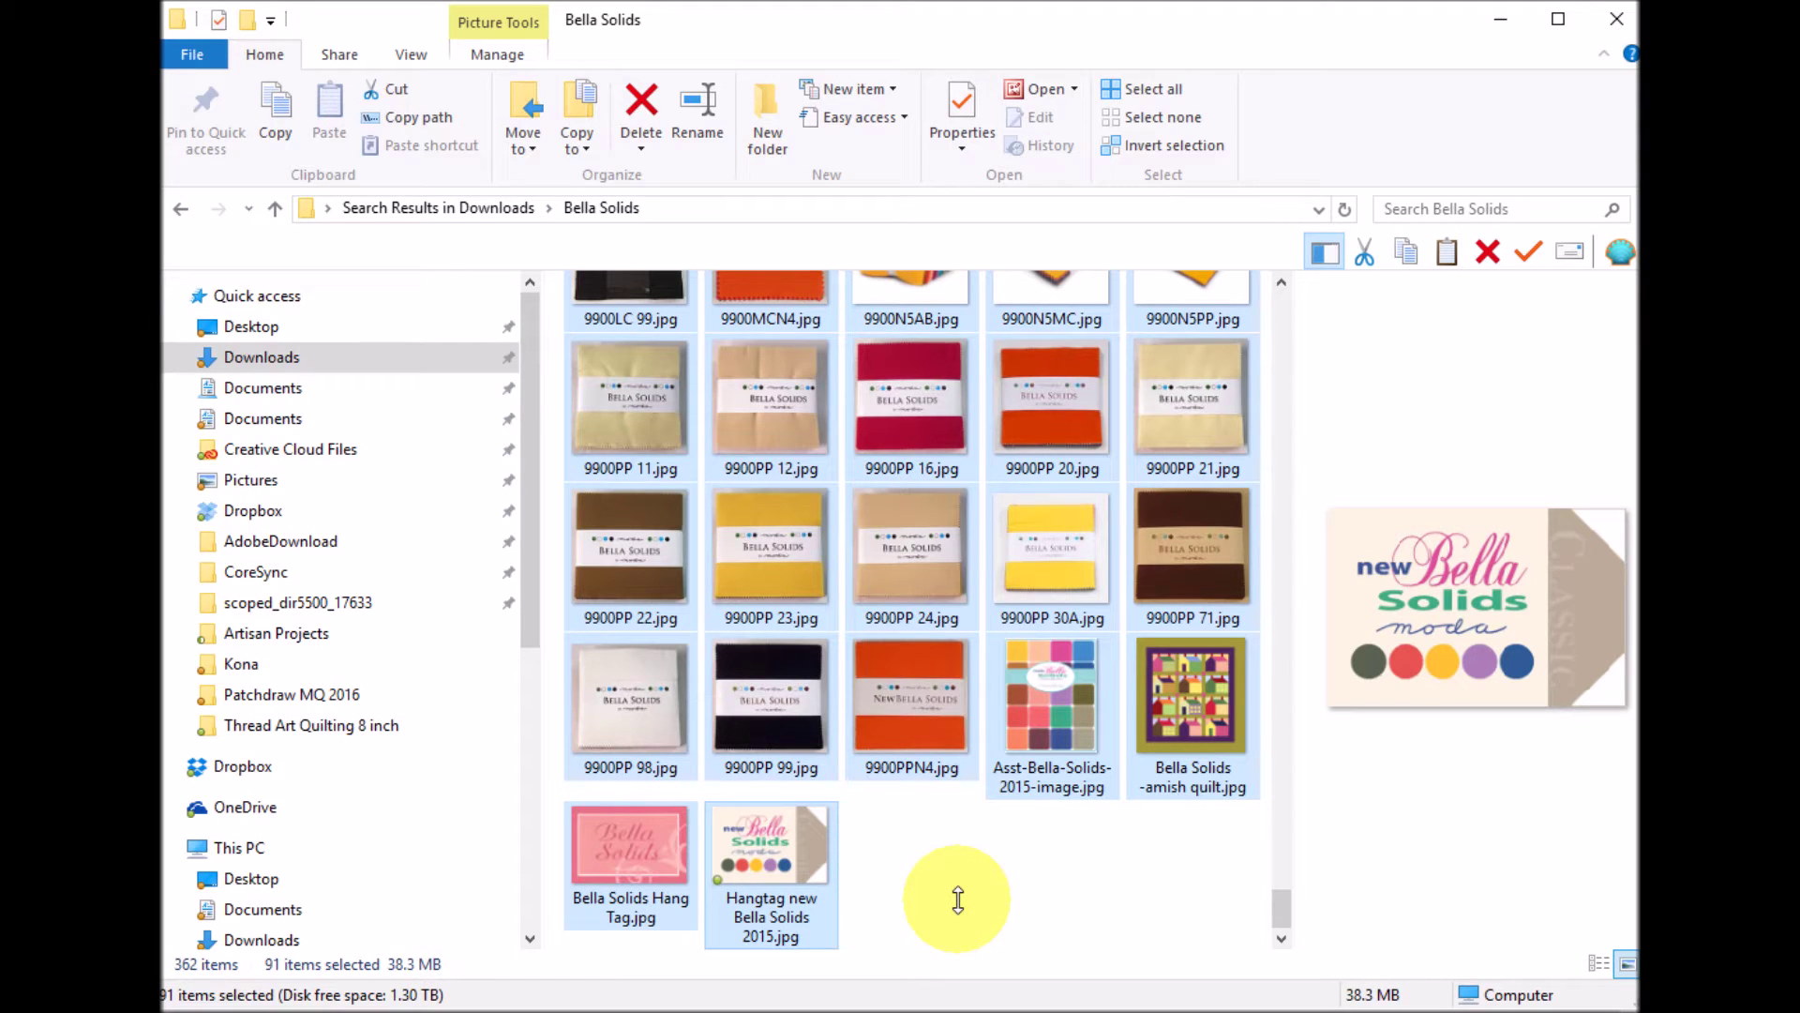
{"action": "key", "text": "Delete"}
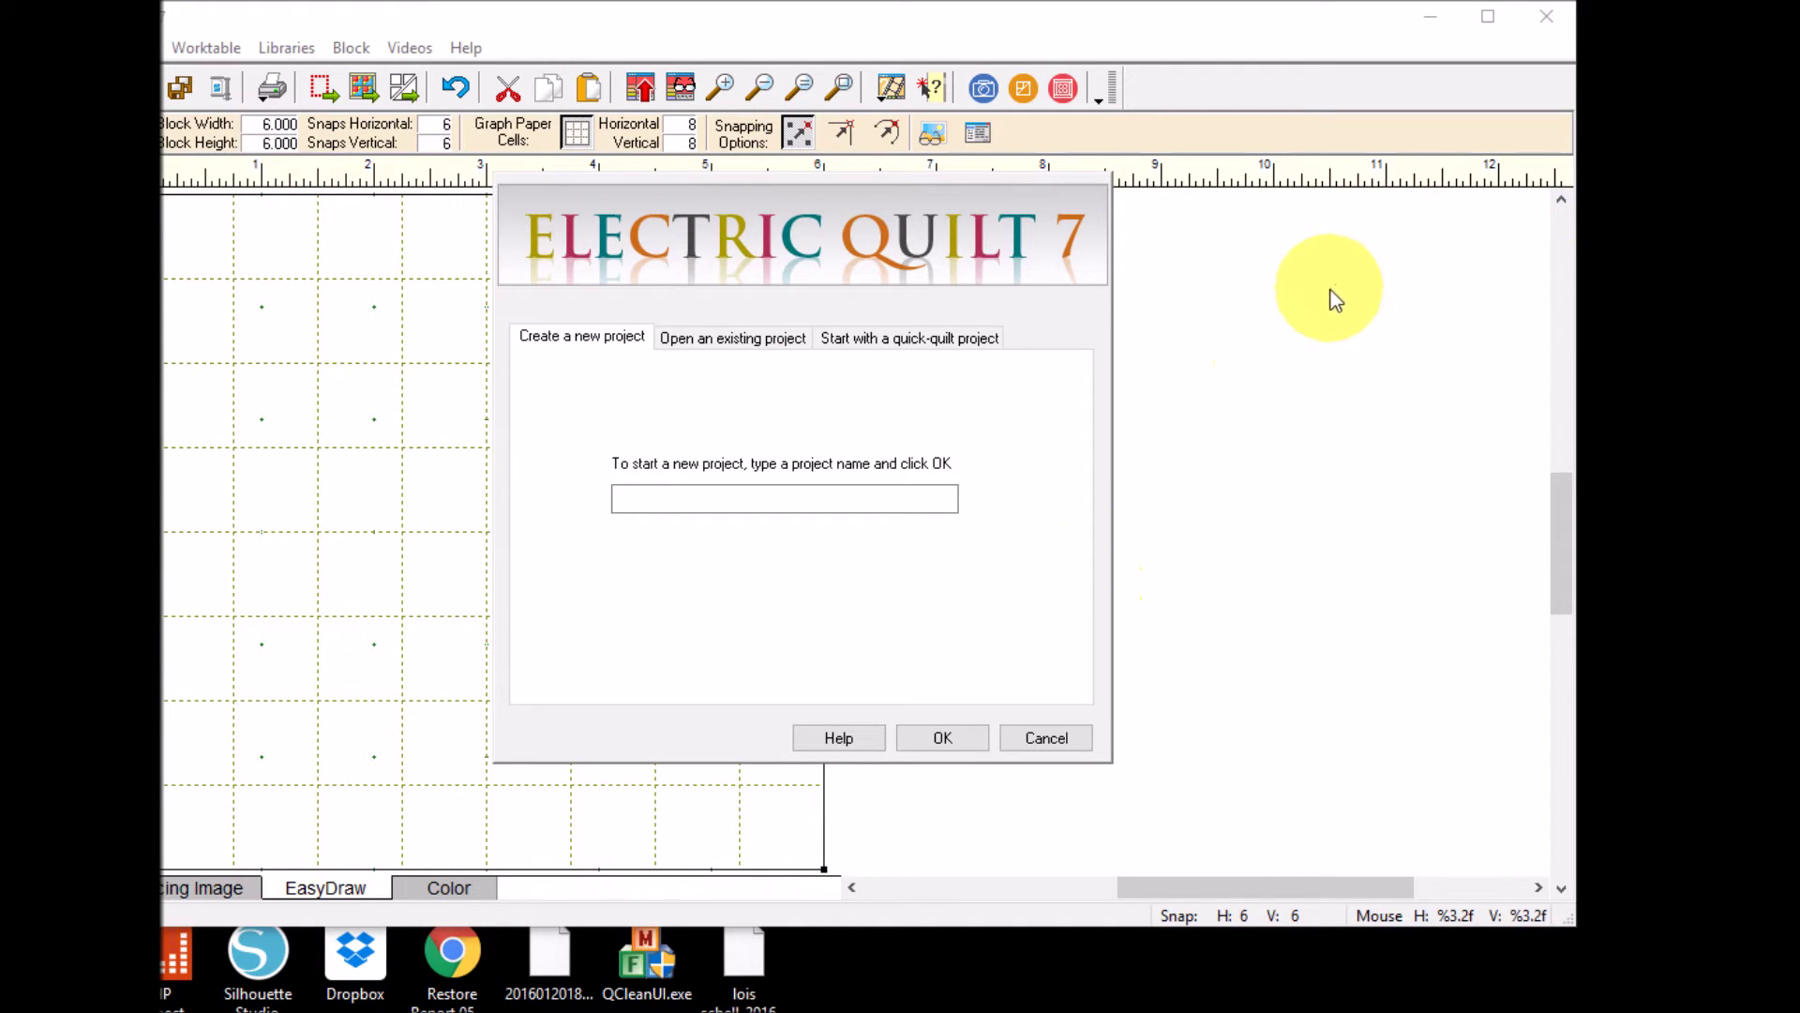
- Create the 'Fabric Collections' project, clear all fabrics from its Sketchbook, and close the Sketchbook
{"action": "left_click", "coordinate": [630, 500]}
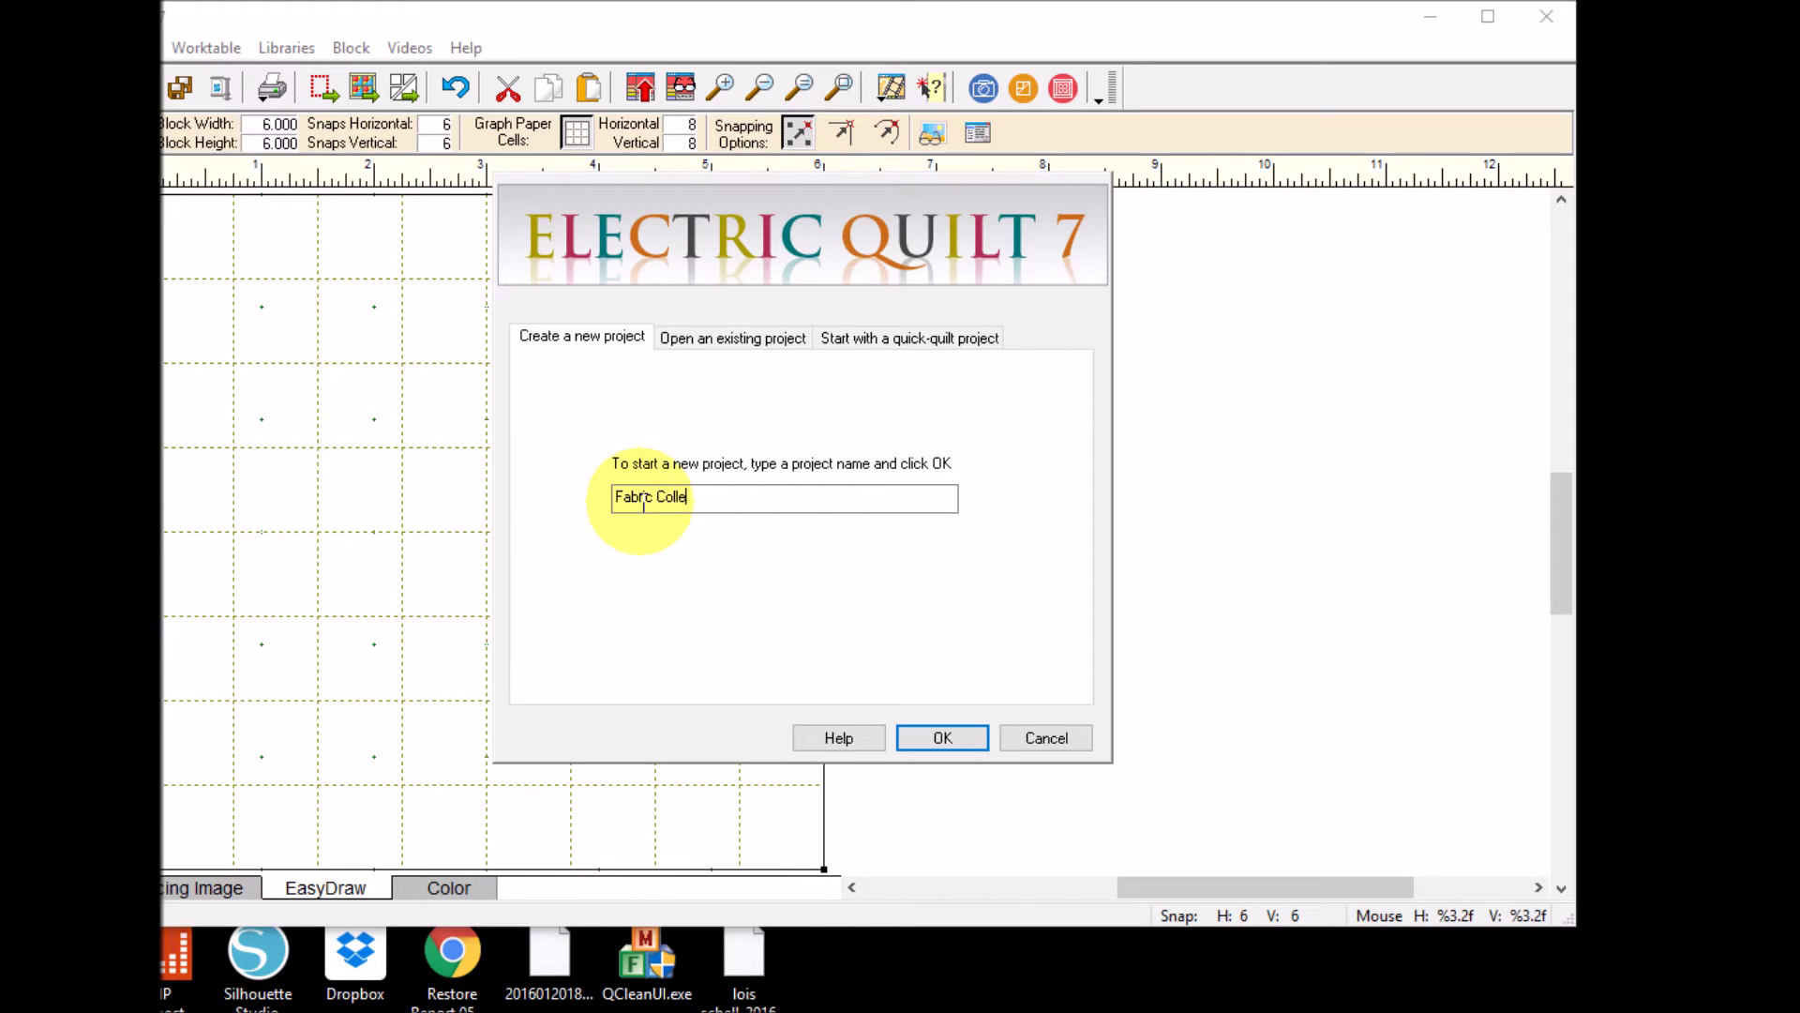
{"action": "left_click", "coordinate": [937, 741]}
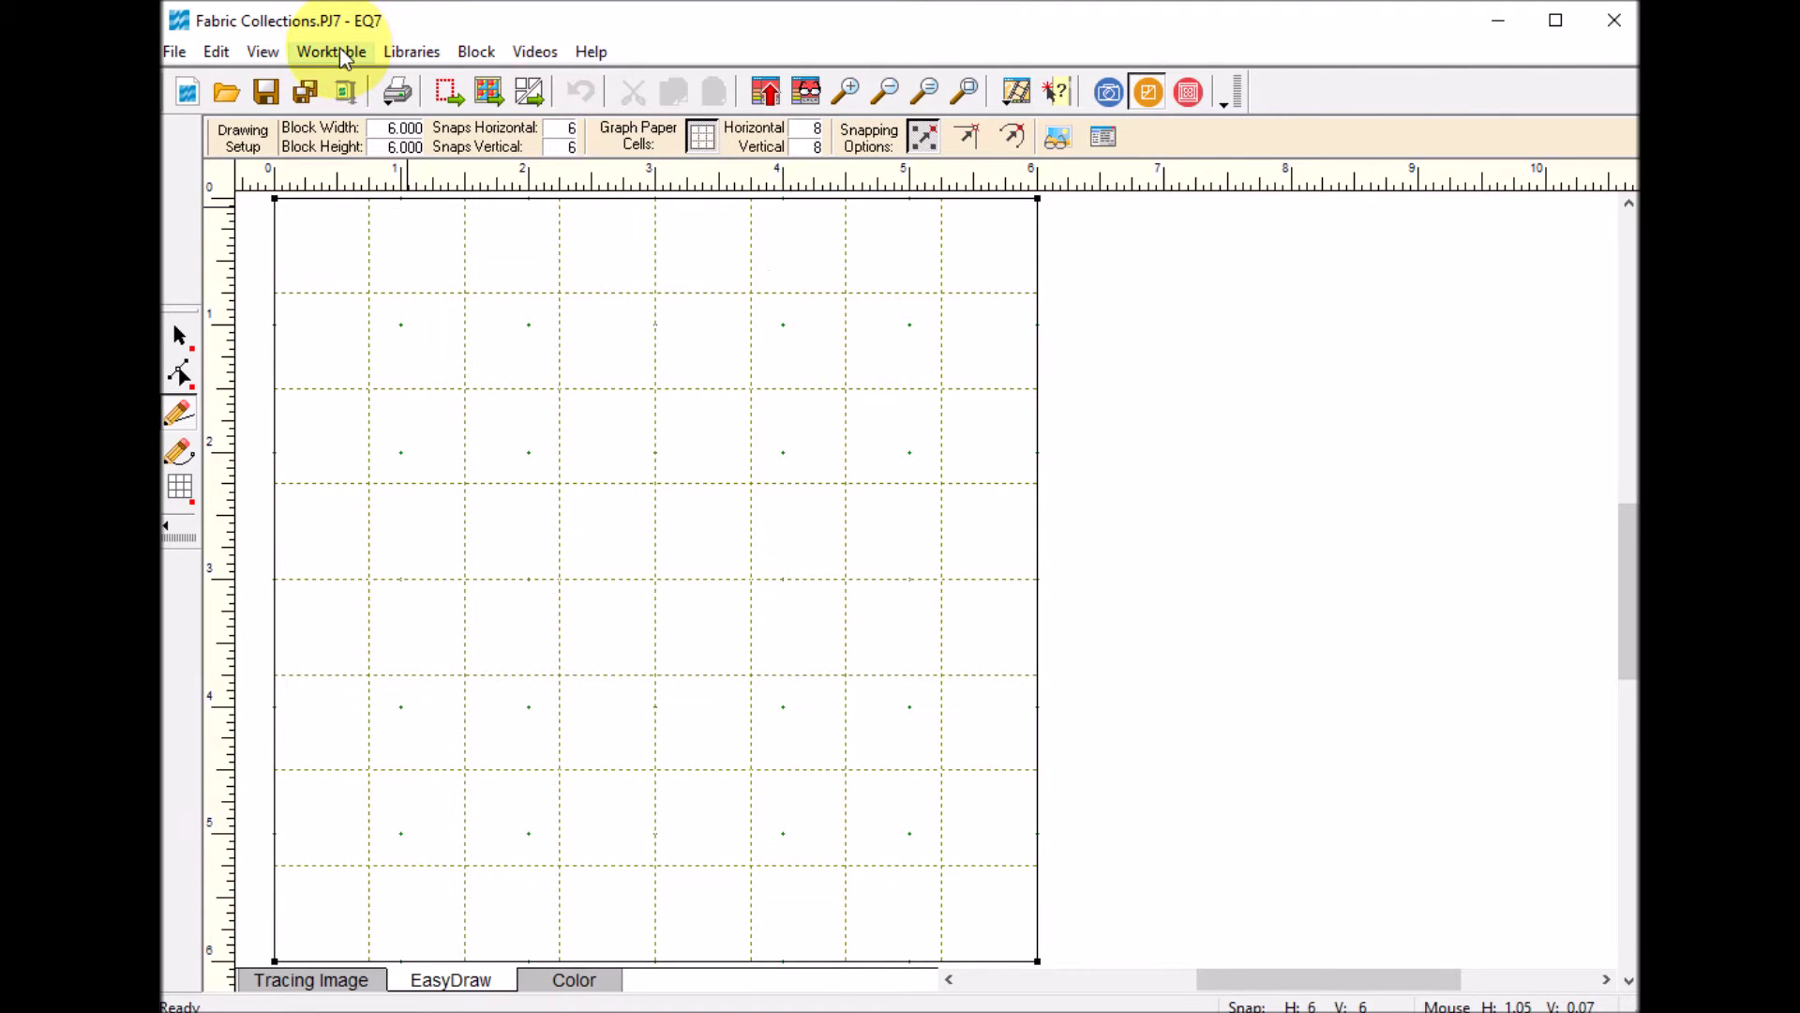
{"action": "left_click", "coordinate": [804, 91]}
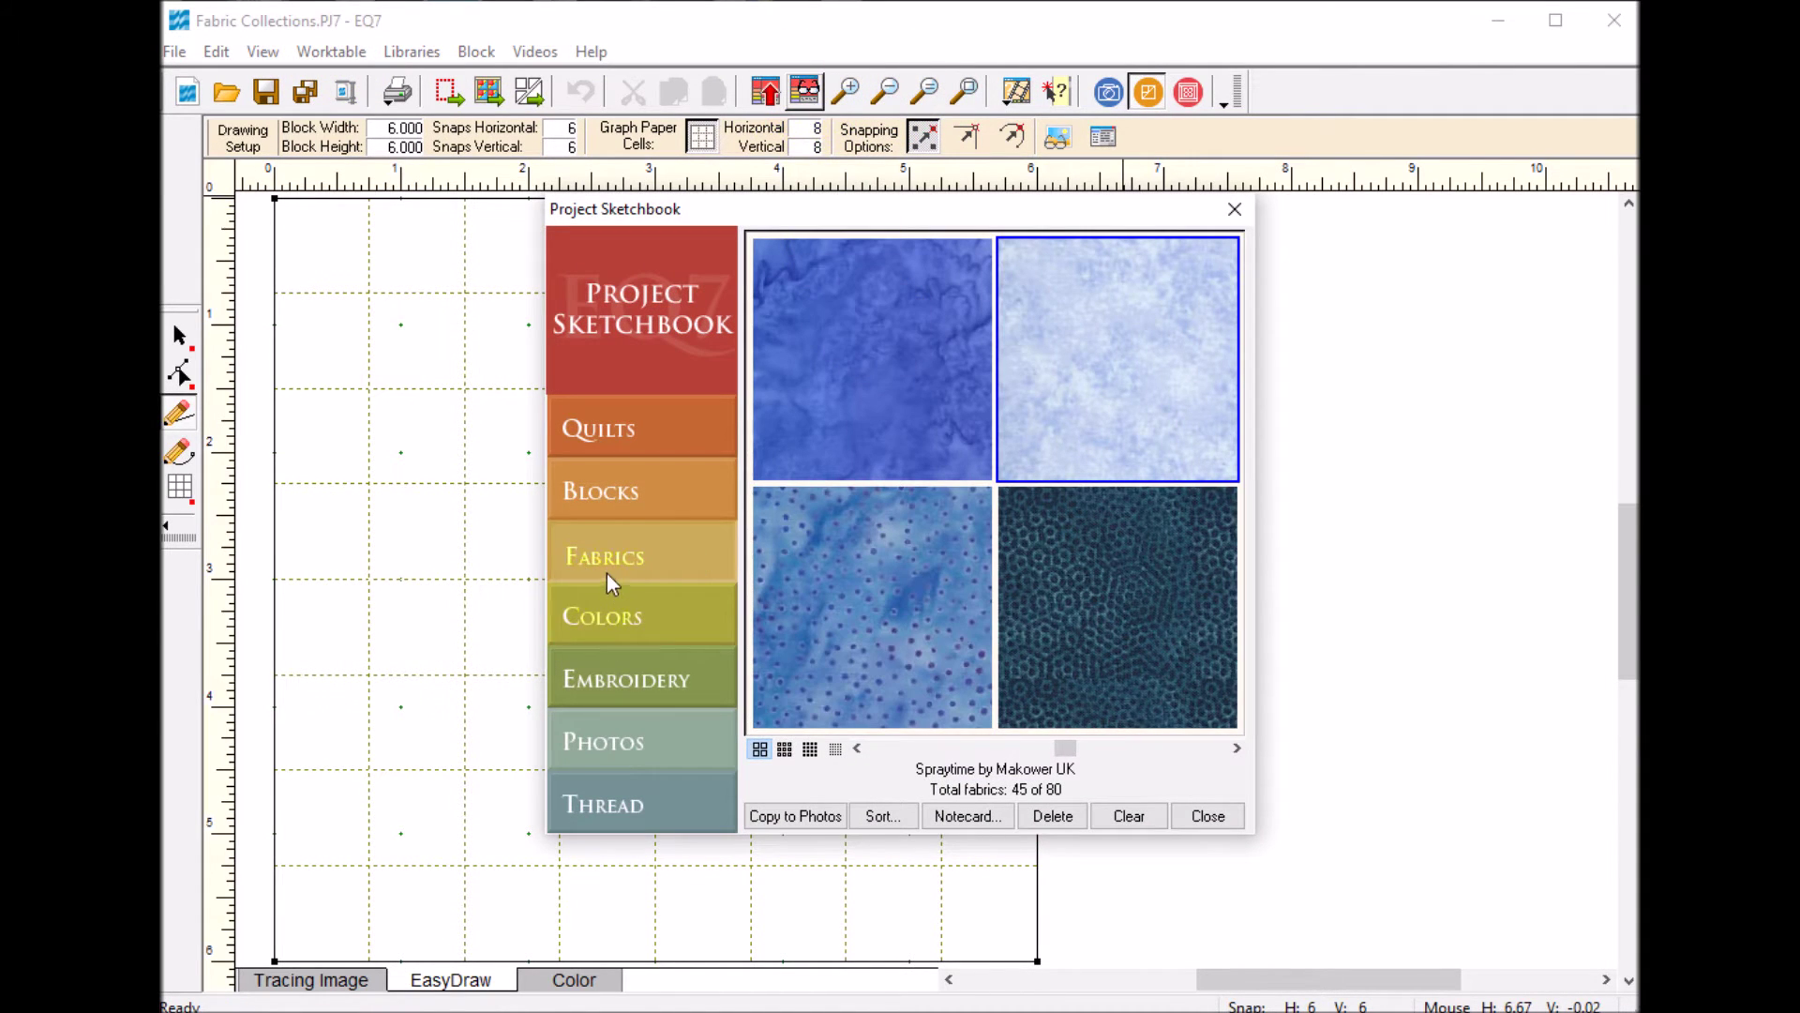
{"action": "left_click", "coordinate": [1129, 816]}
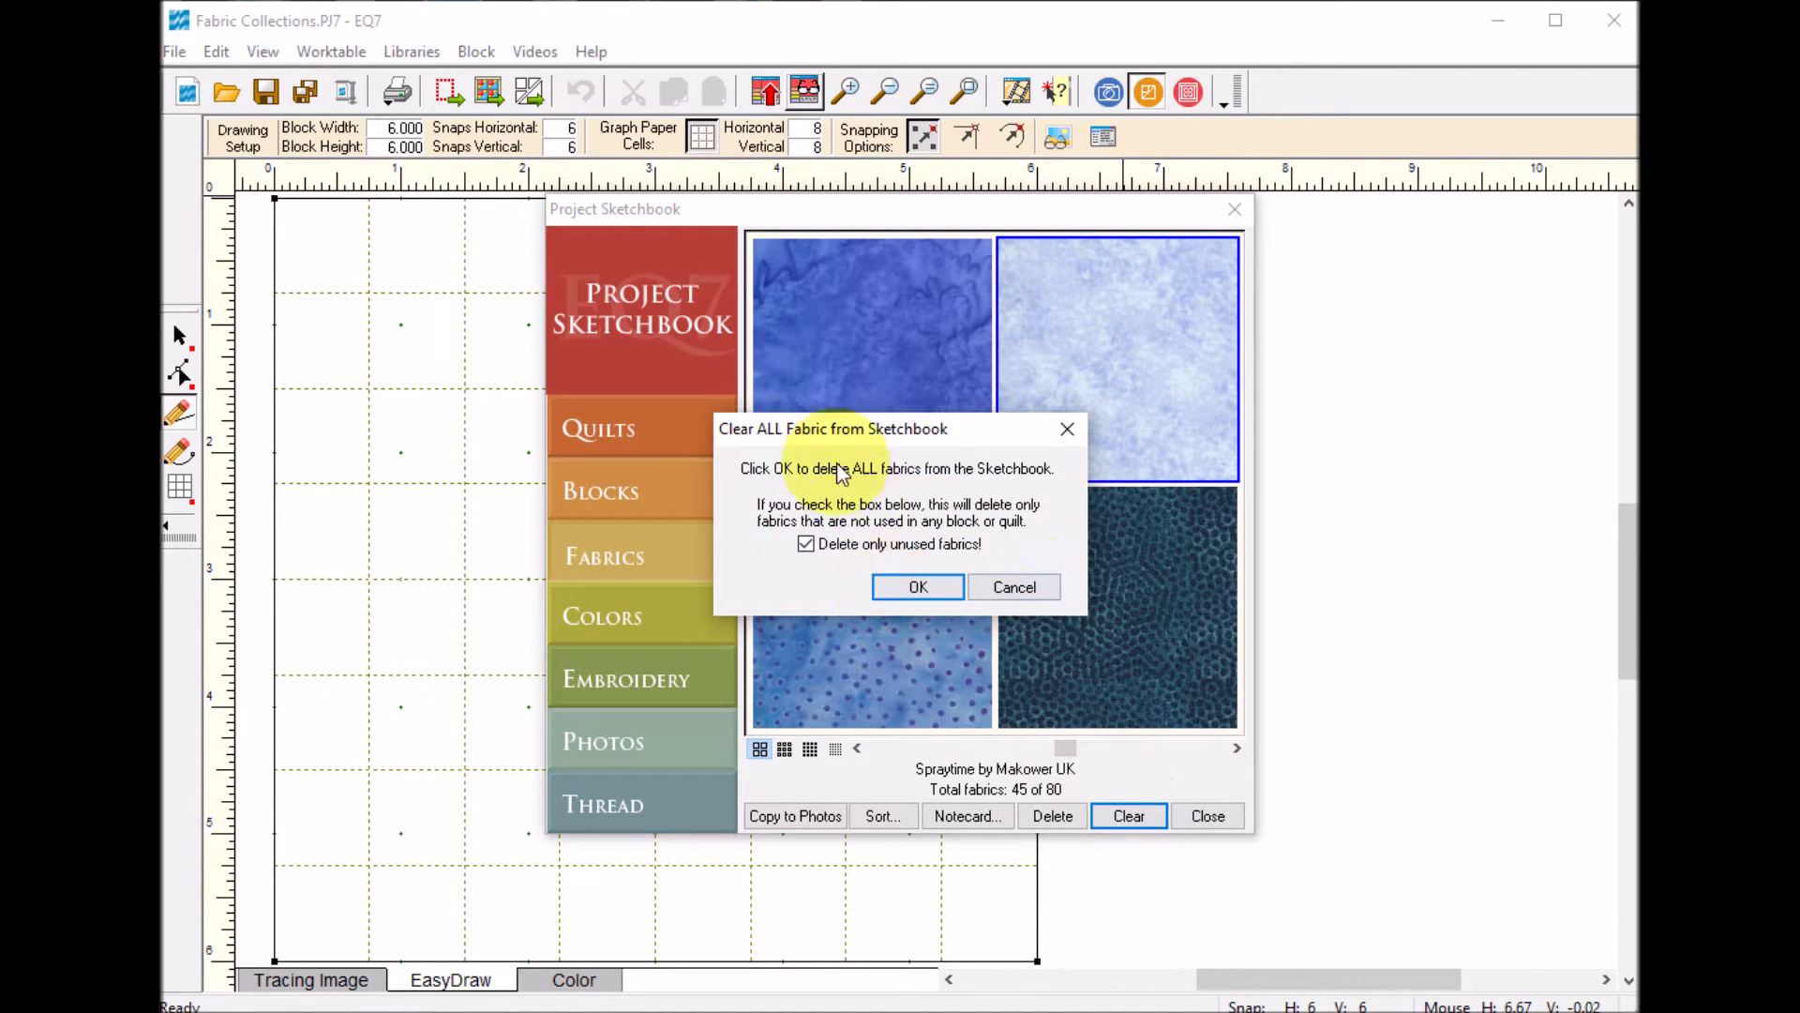
{"action": "left_click", "coordinate": [923, 586]}
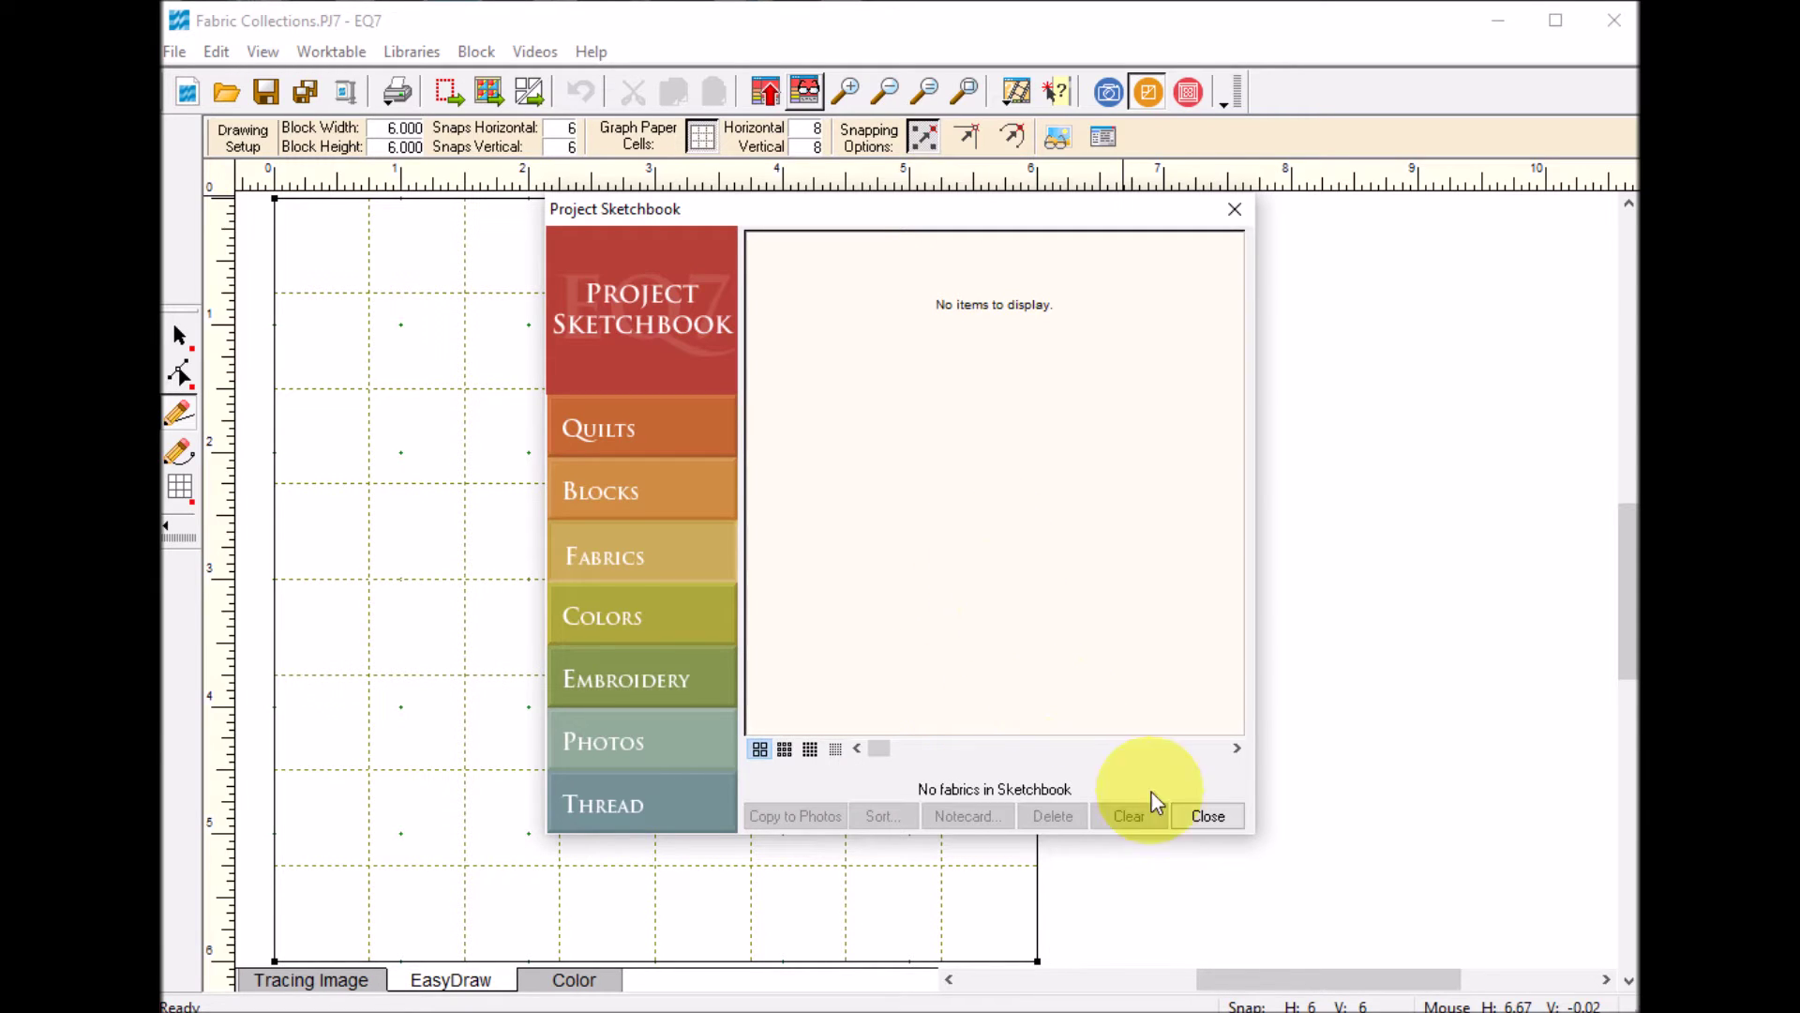
{"action": "left_click", "coordinate": [1208, 816]}
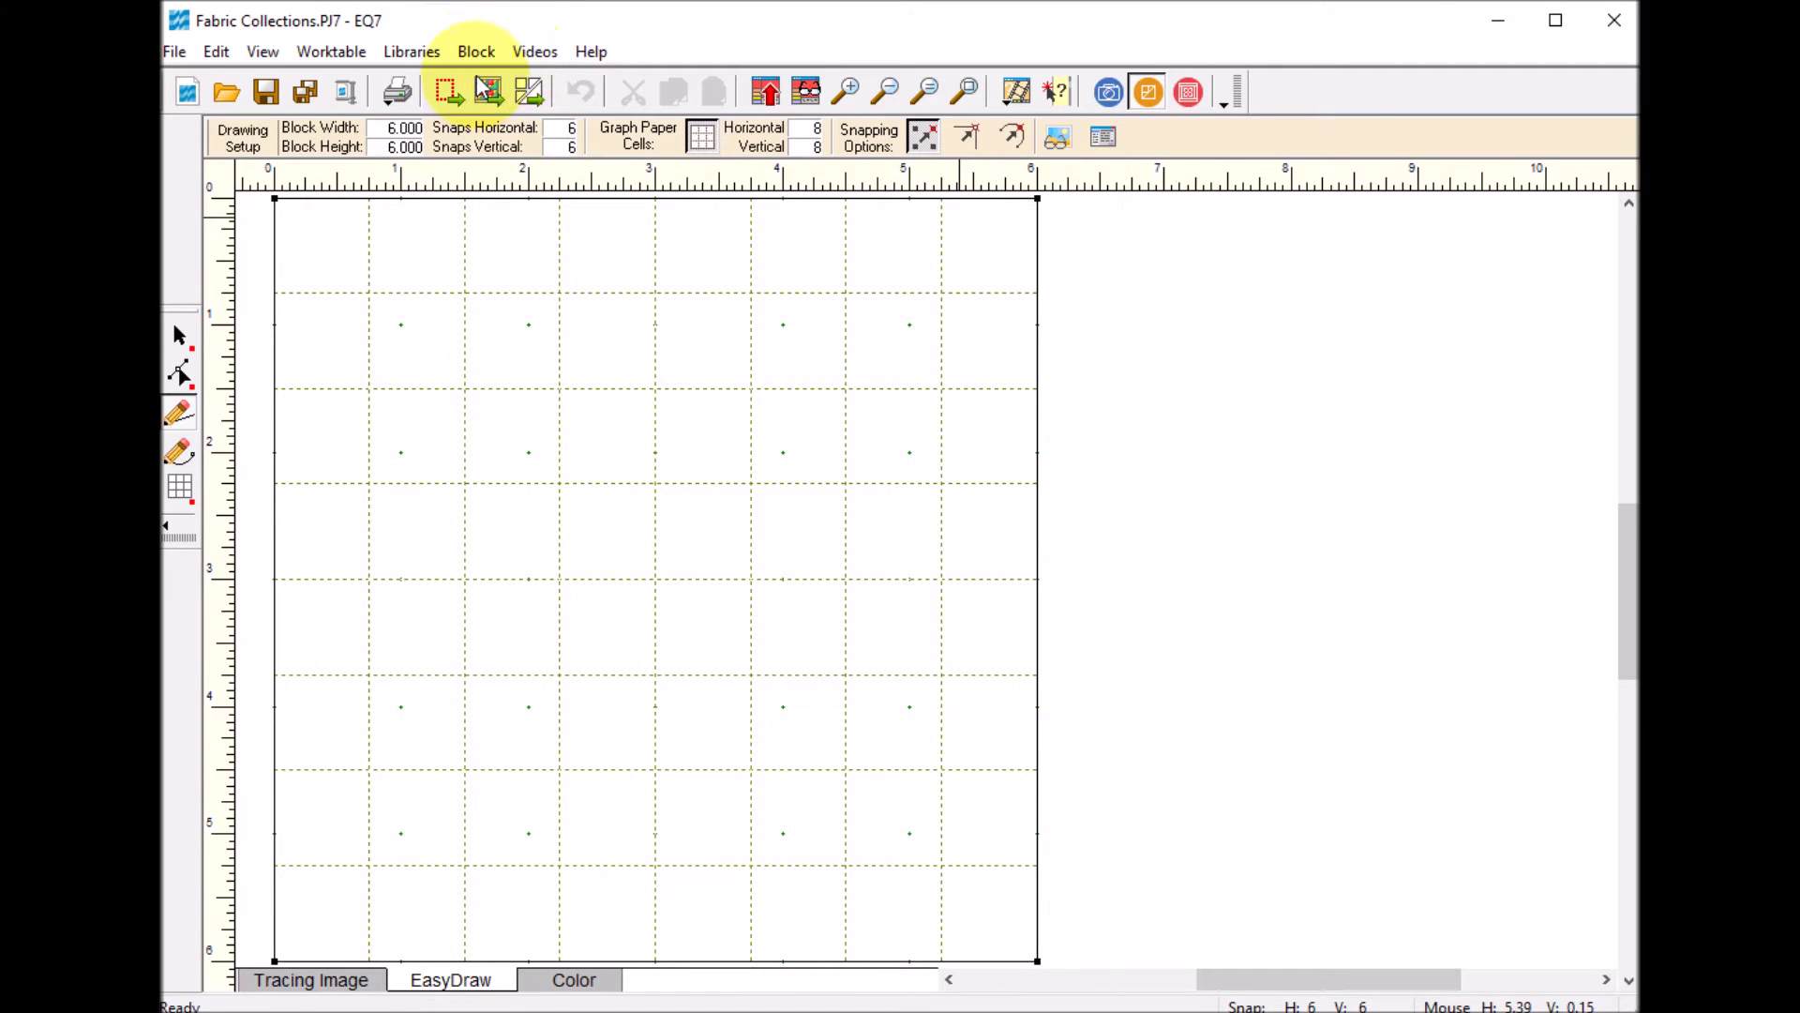
- Open Libraries > Fabric Library and choose Import >> From Image Files
{"action": "left_click", "coordinate": [415, 55]}
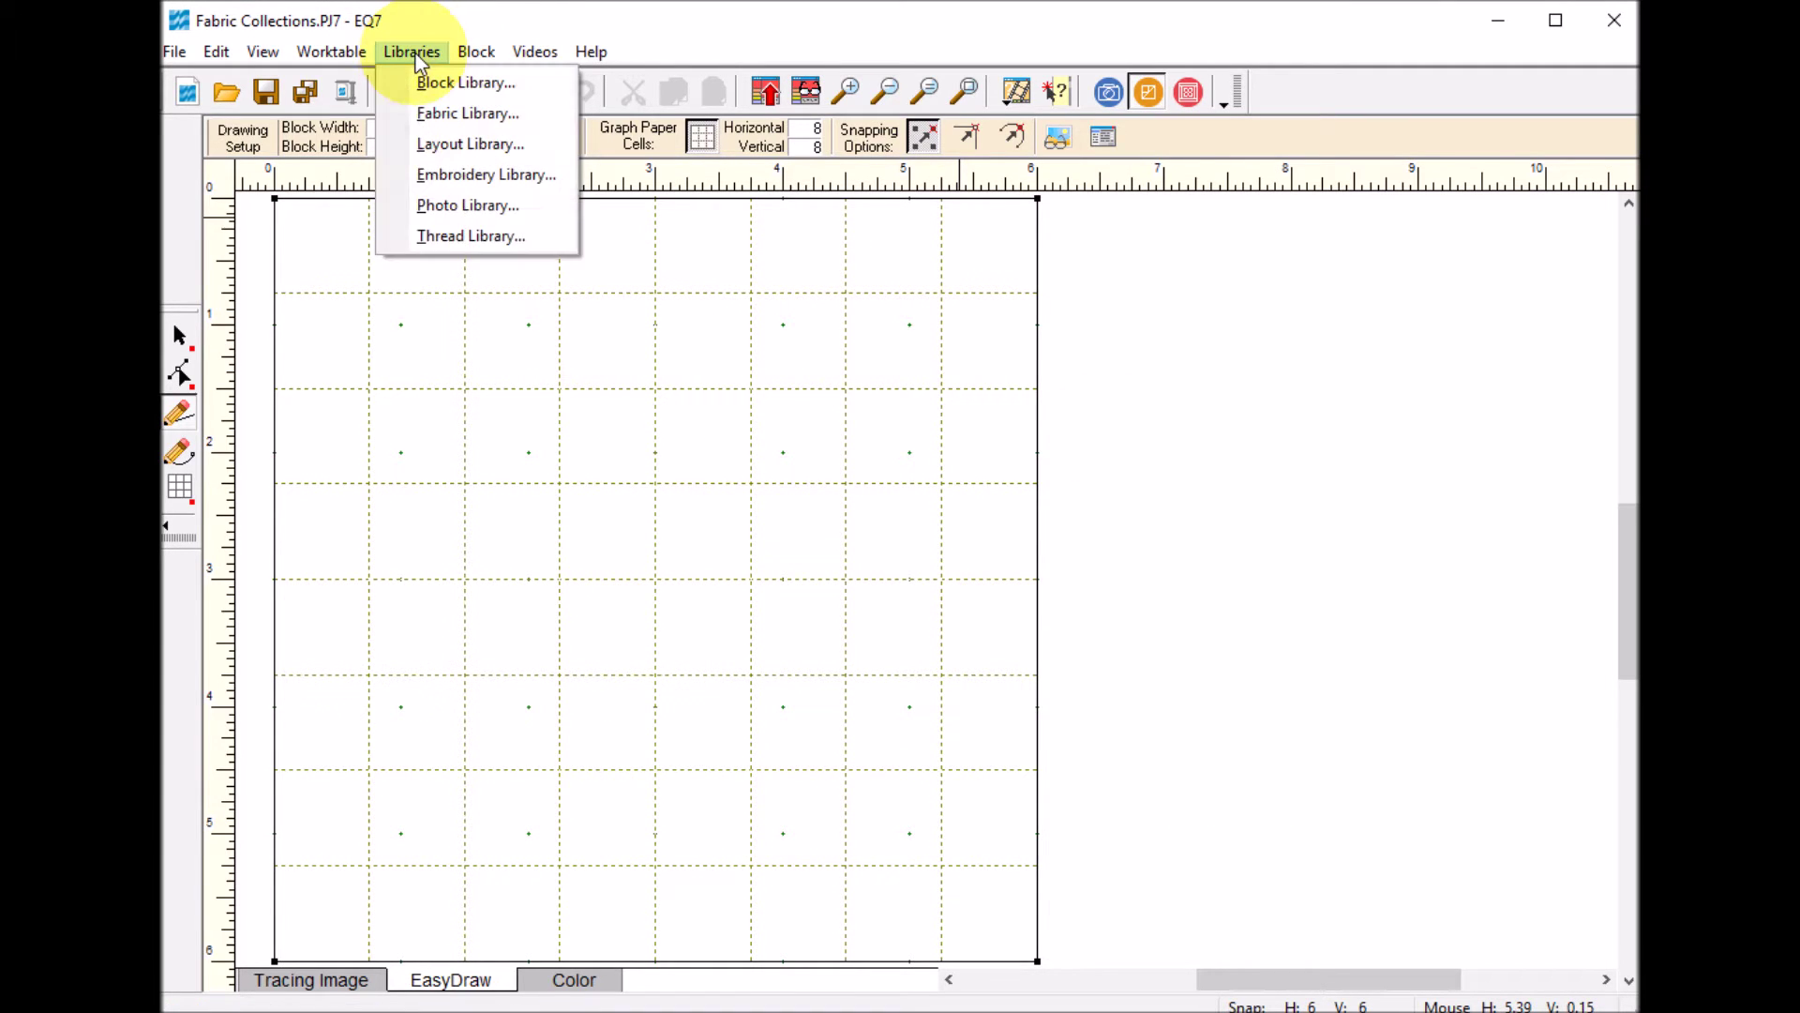
{"action": "left_click", "coordinate": [490, 114]}
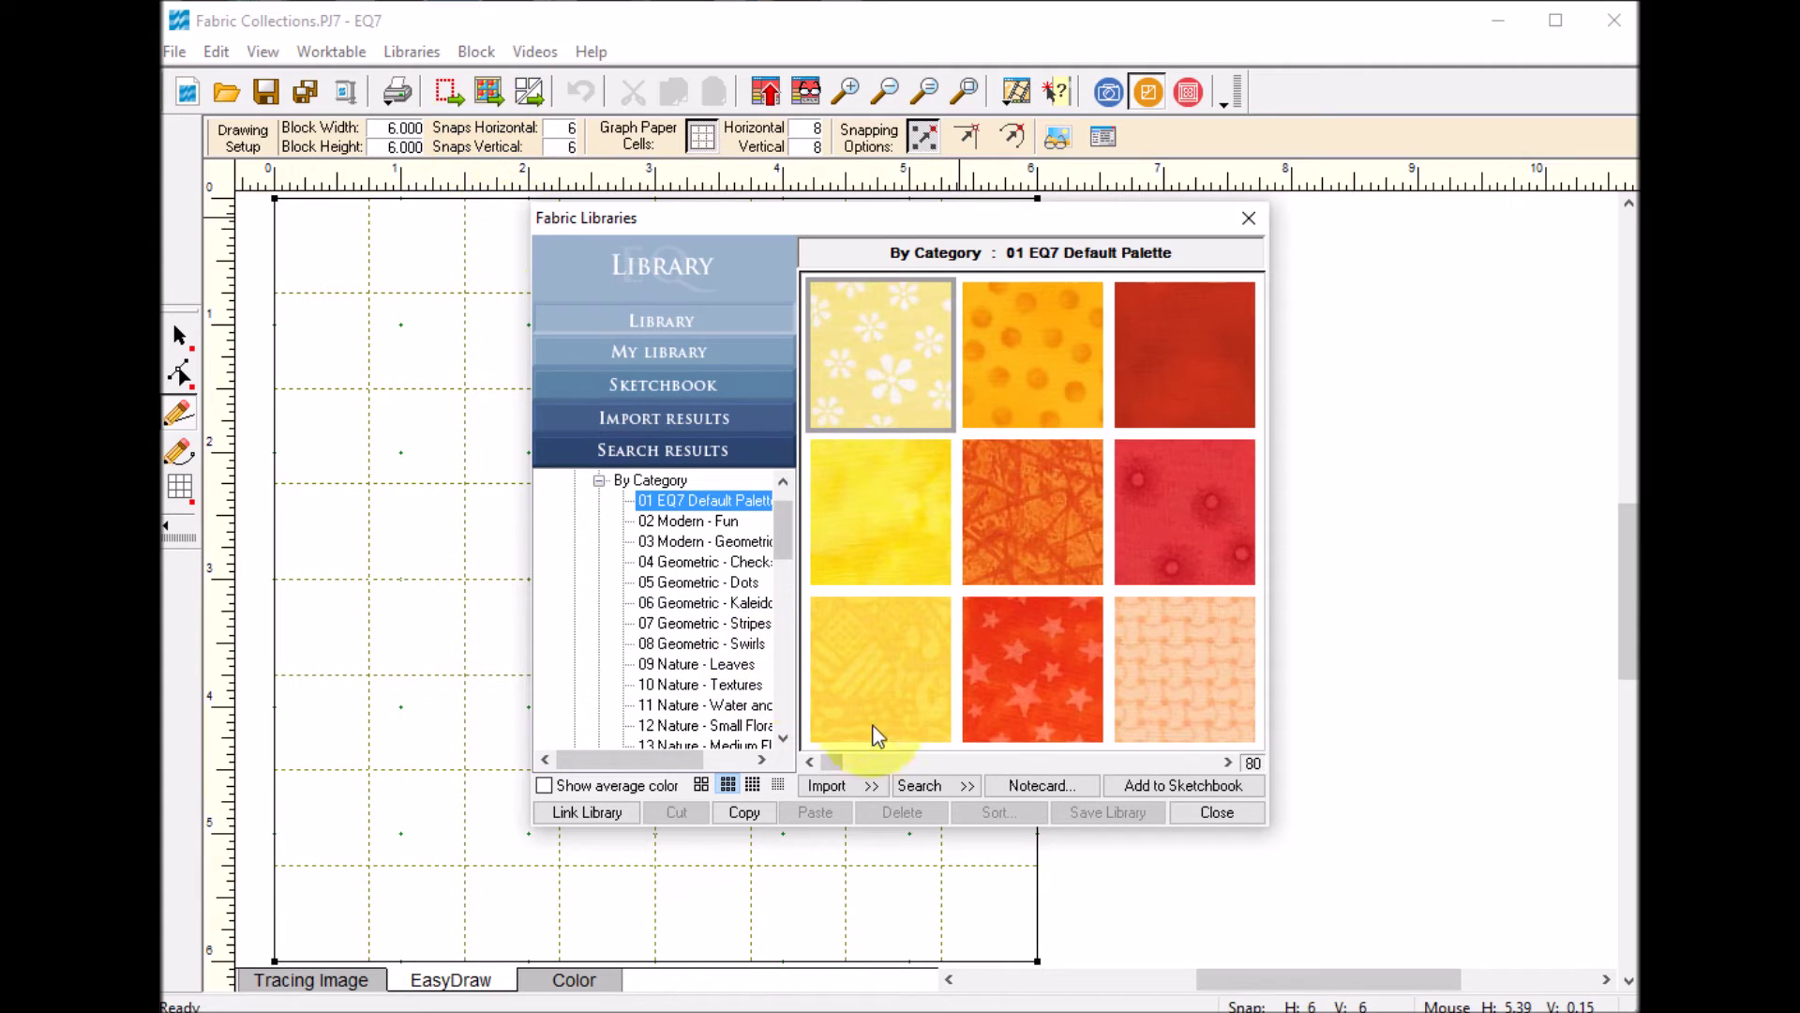
{"action": "left_click", "coordinate": [868, 786]}
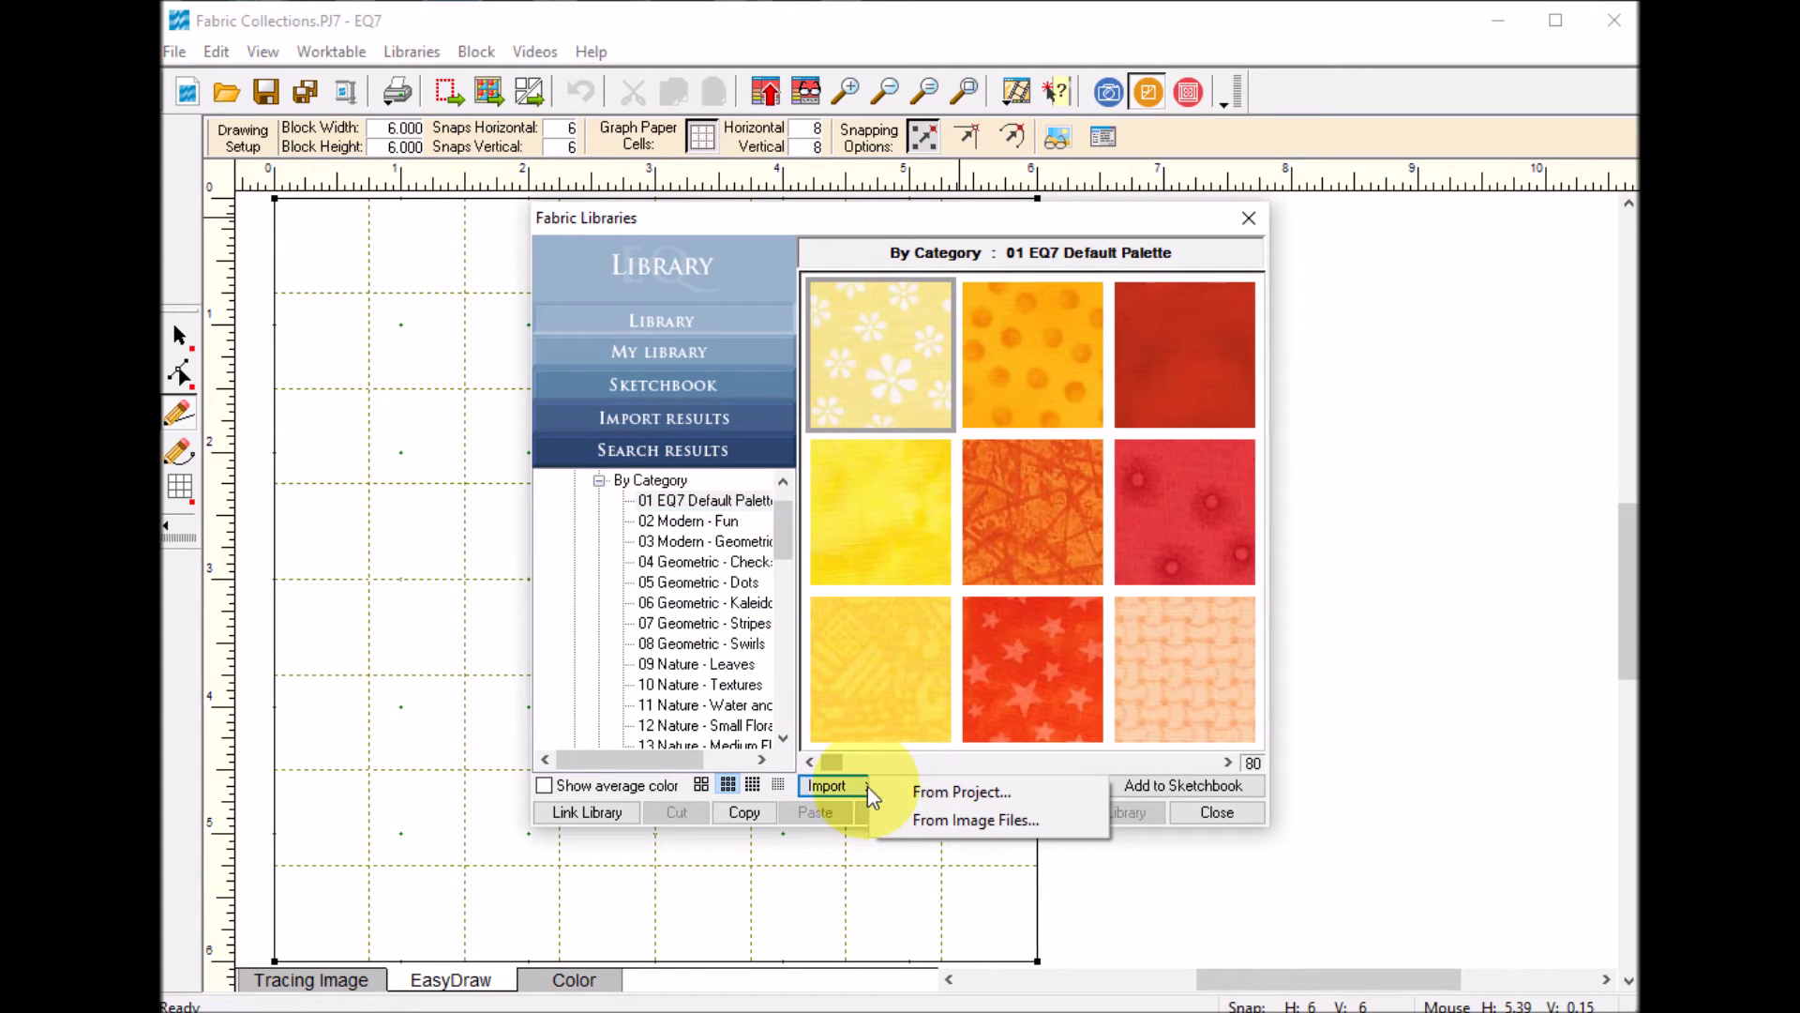
{"action": "left_click", "coordinate": [971, 823]}
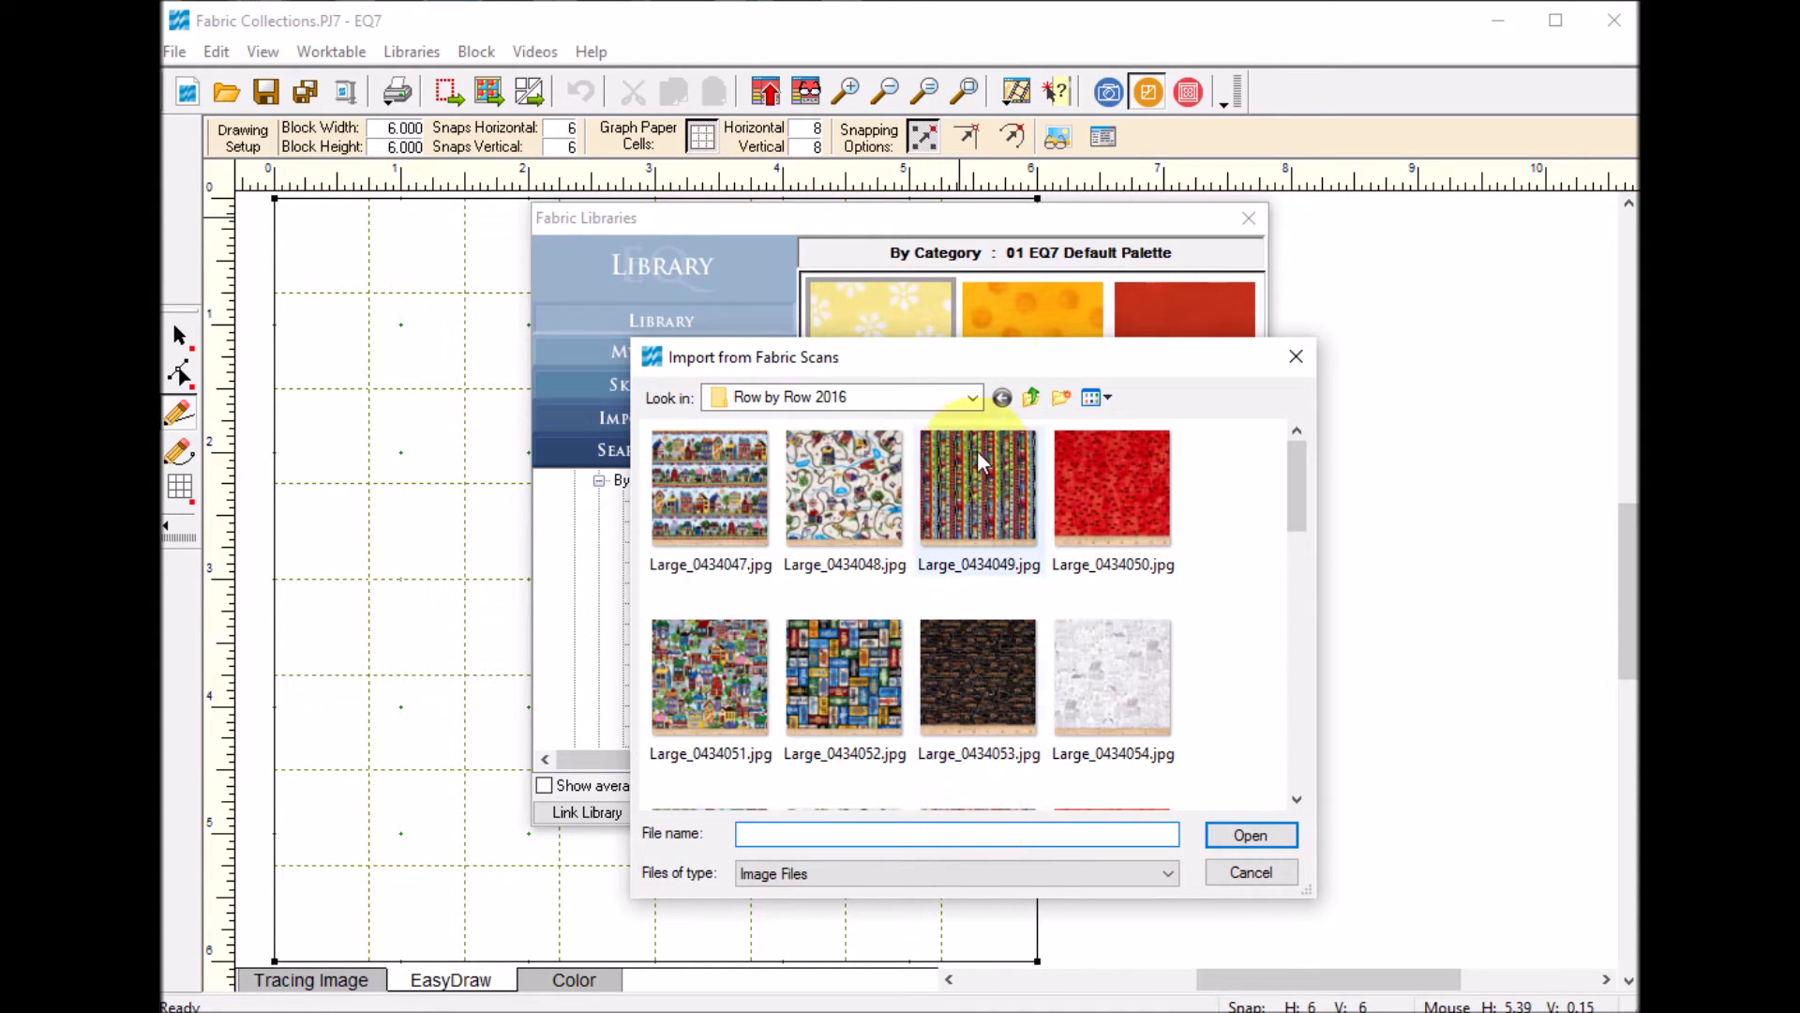
- Import swatches 9900-11.jpg through 9900-317.jpg from the Downloads\Bella Solids folder
{"action": "left_click", "coordinate": [974, 399]}
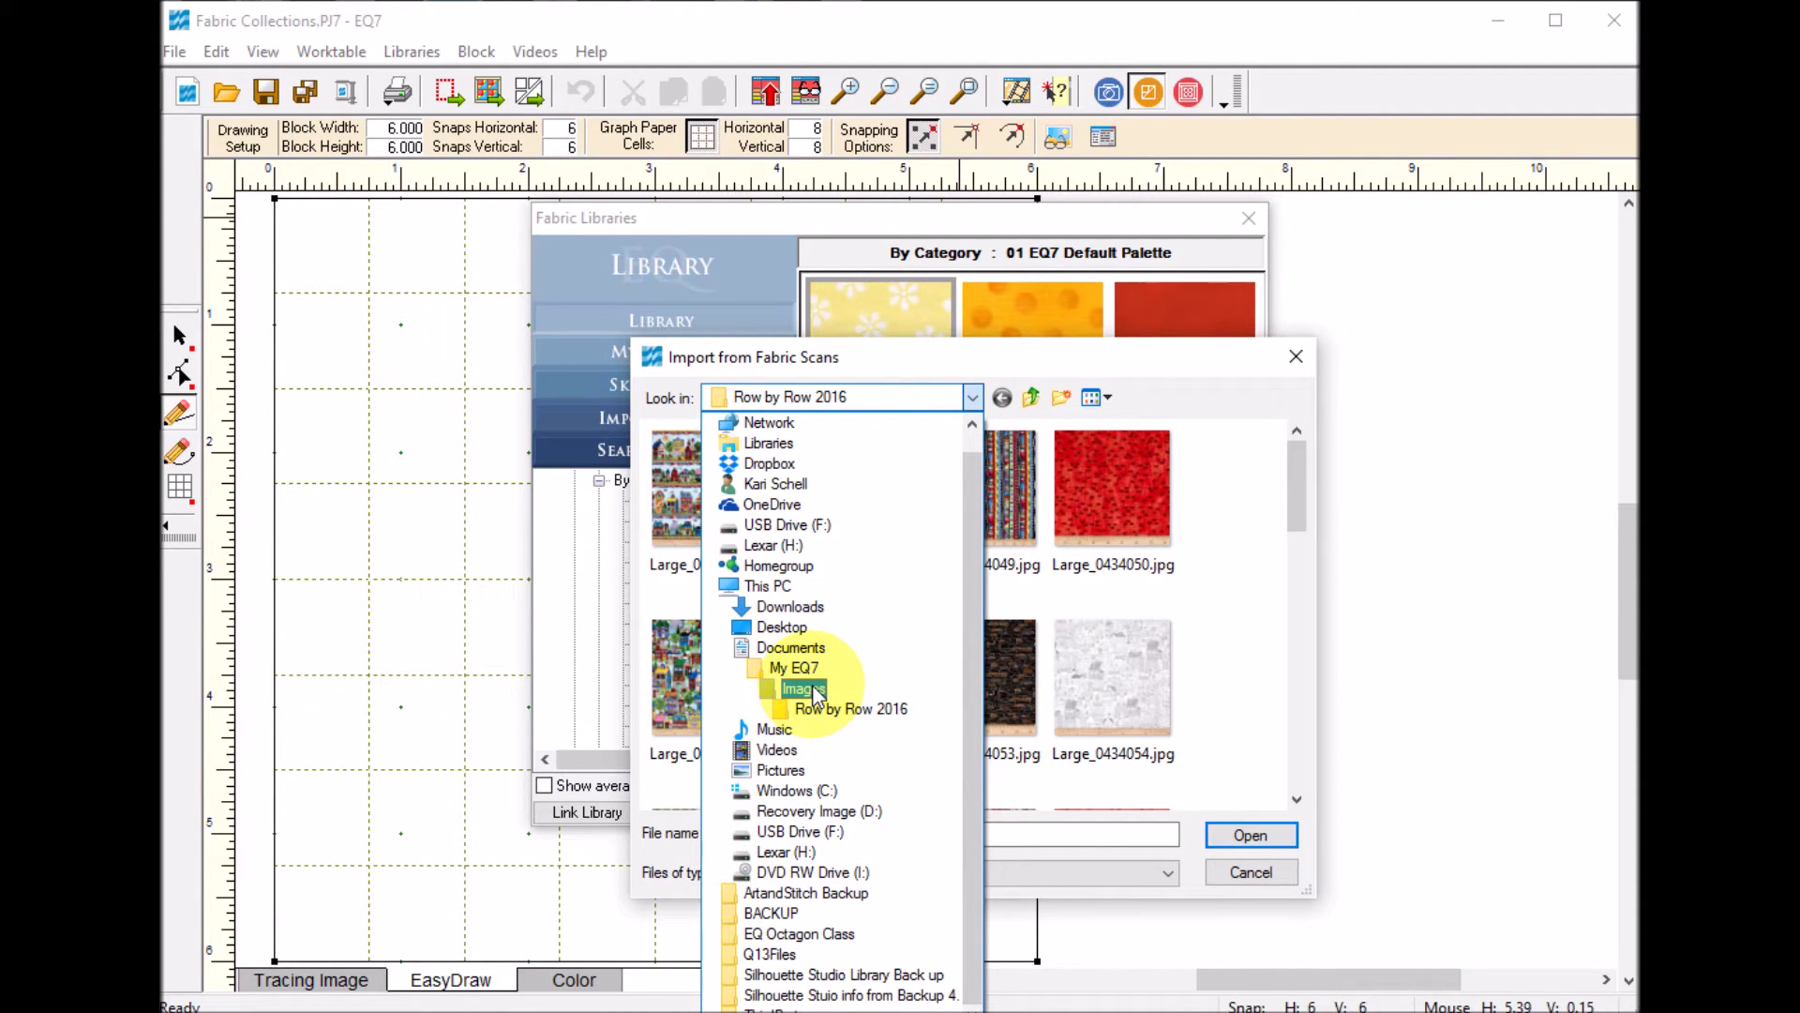
{"action": "left_click", "coordinate": [790, 607]}
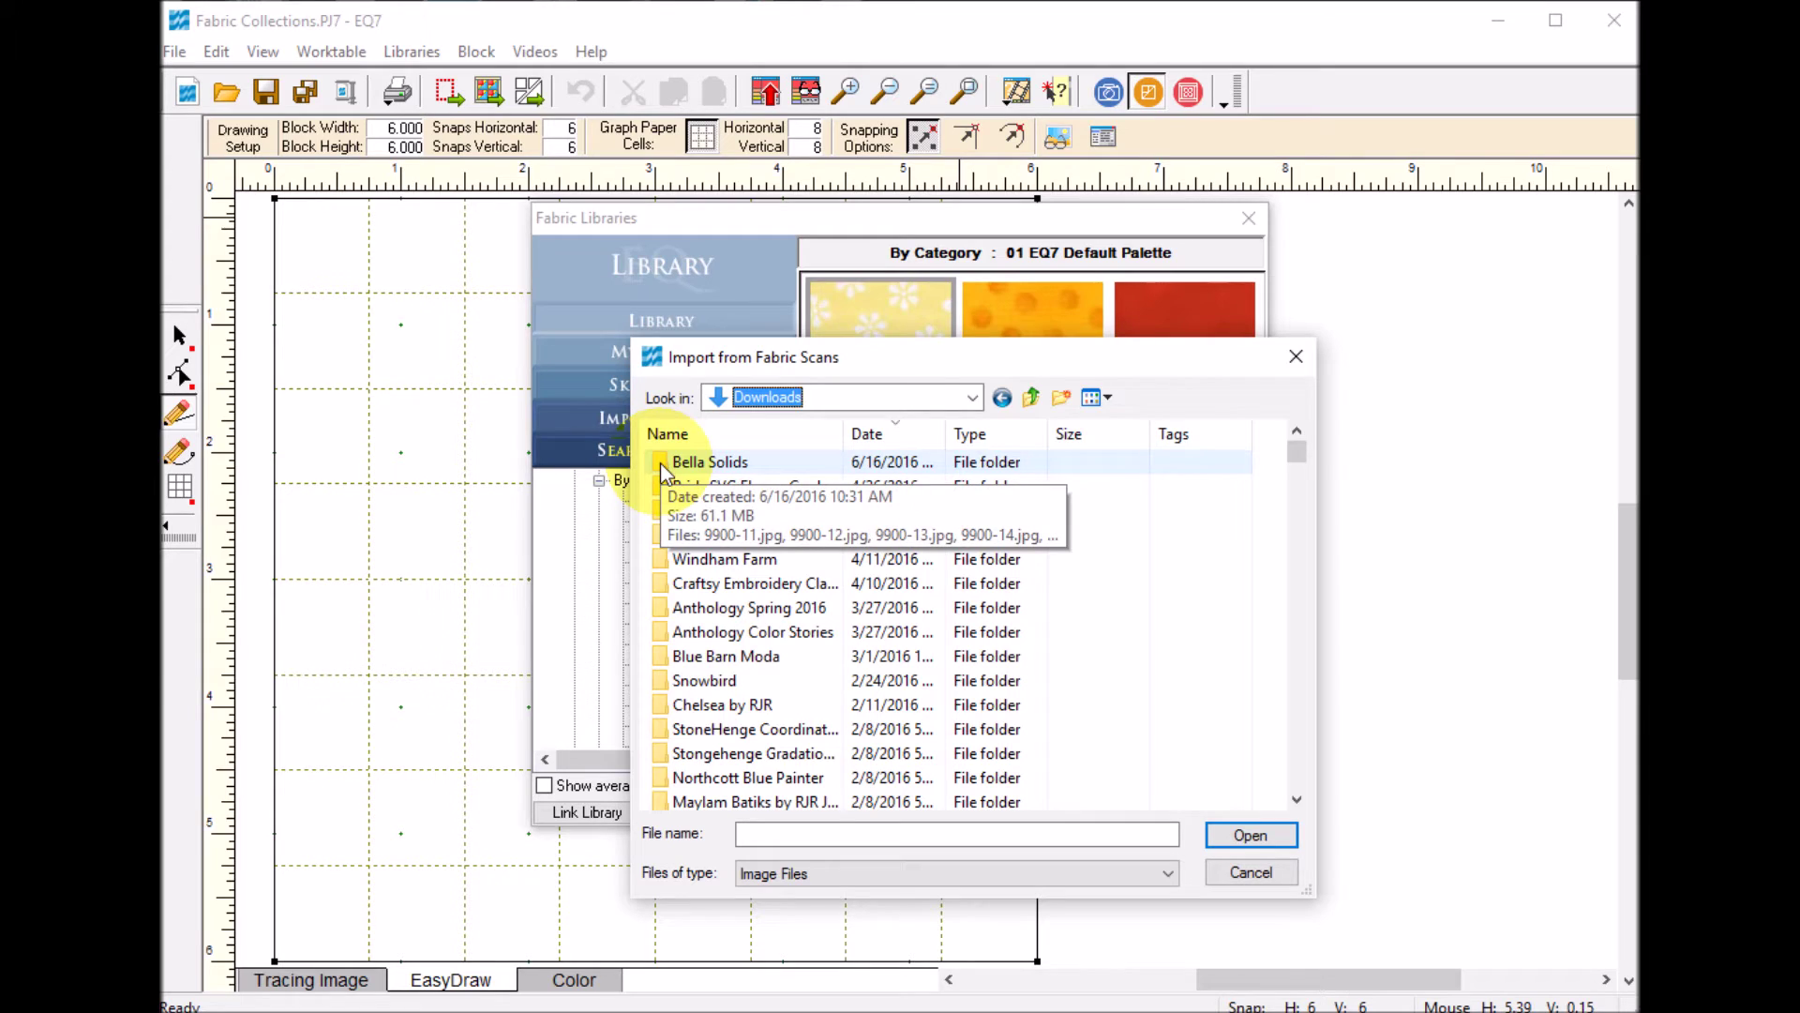
{"action": "double_click", "coordinate": [660, 463]}
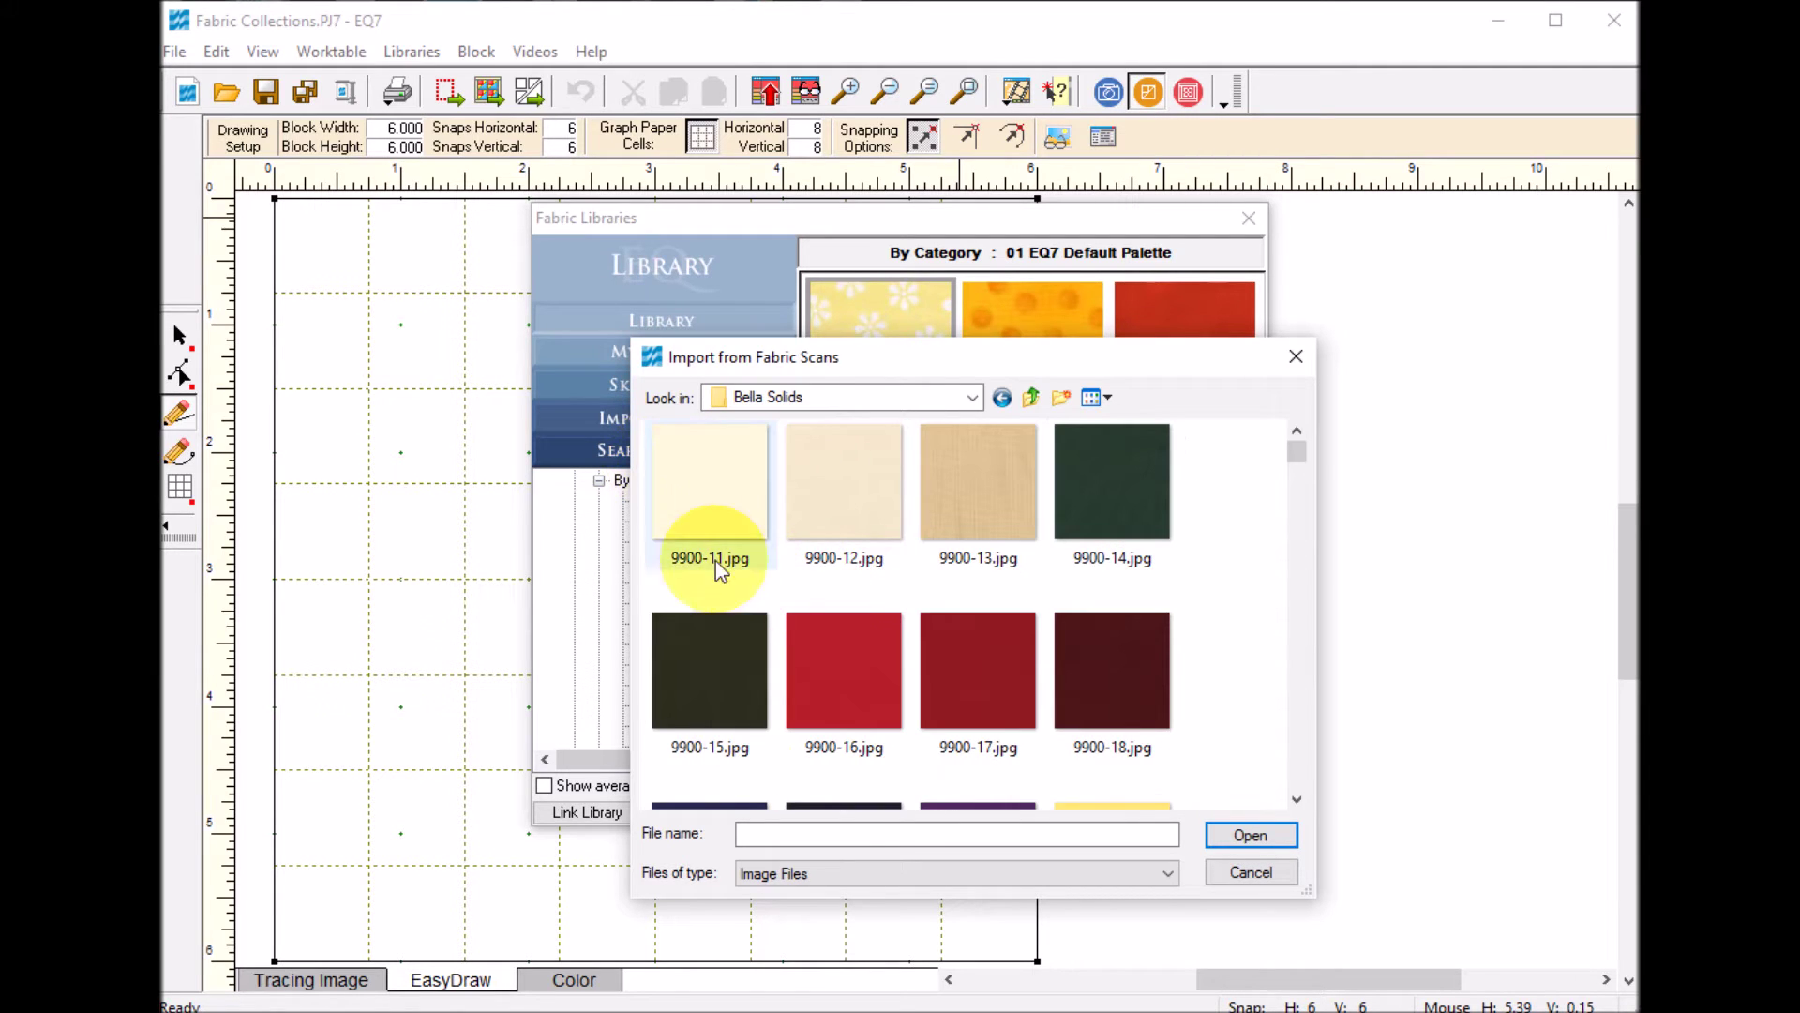
{"action": "left_click", "coordinate": [709, 499]}
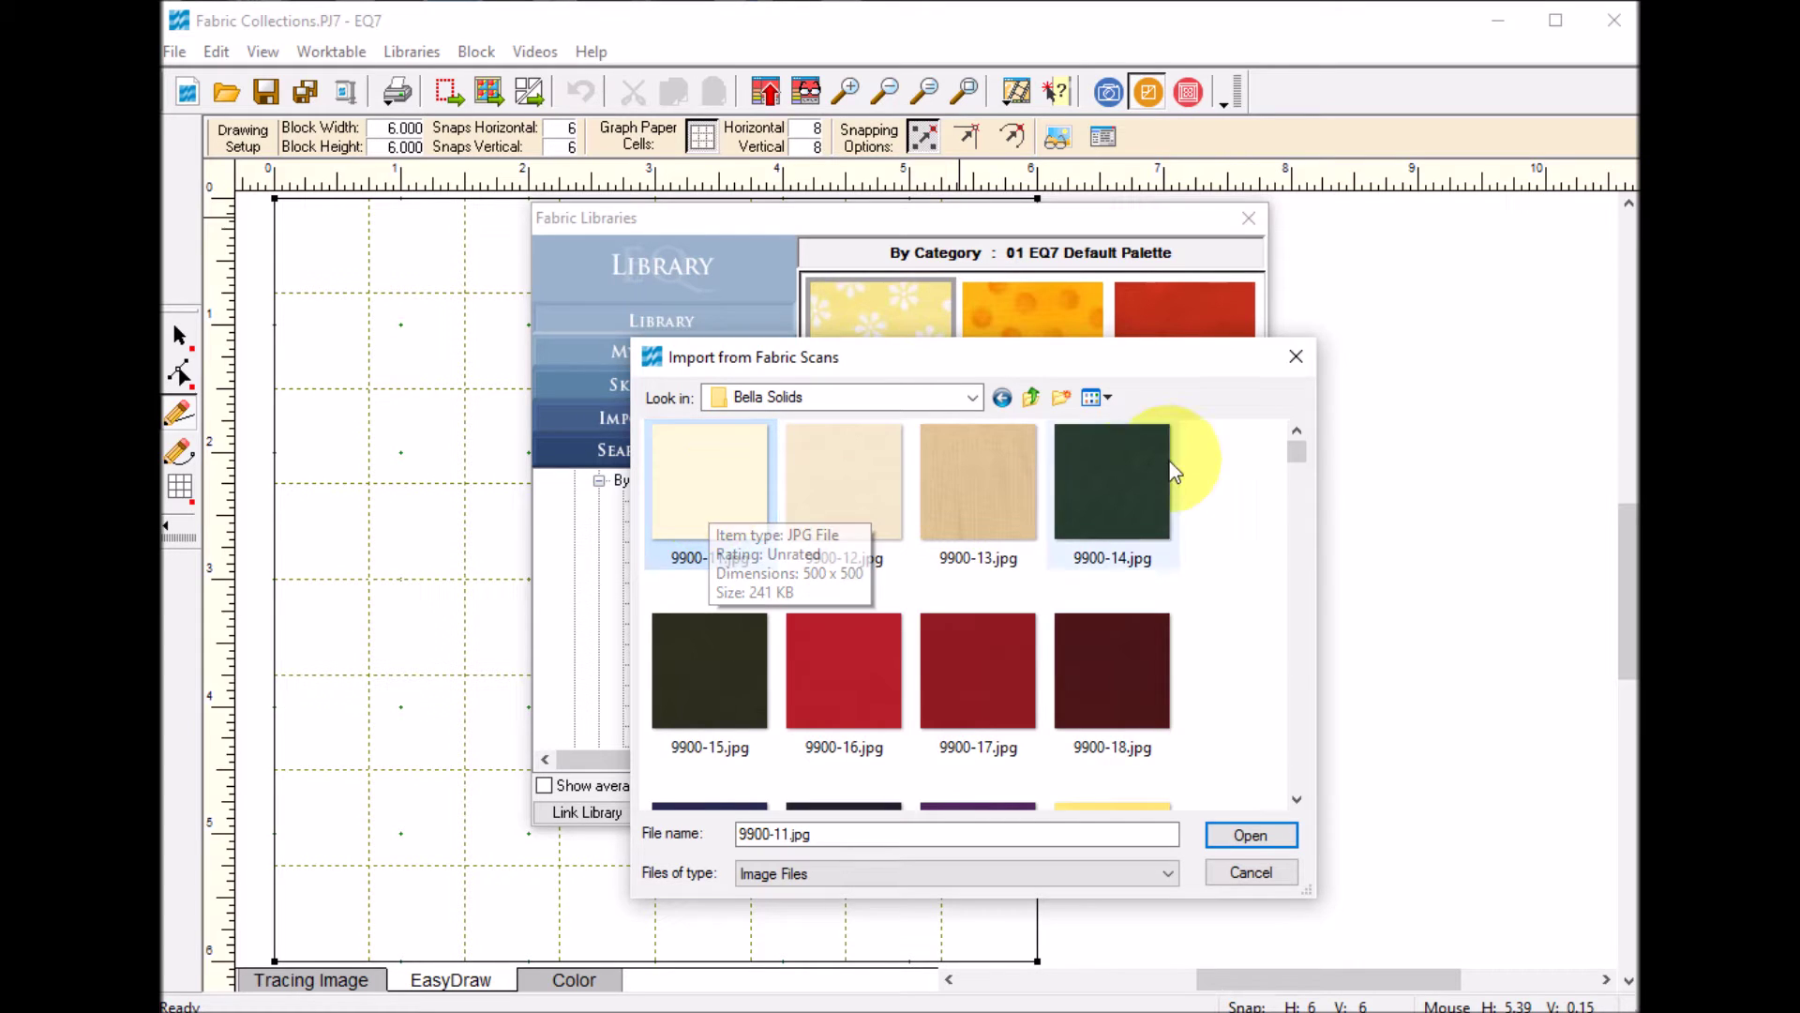
{"action": "left_click_drag", "start_coordinate": [1299, 448], "coordinate": [1310, 814]}
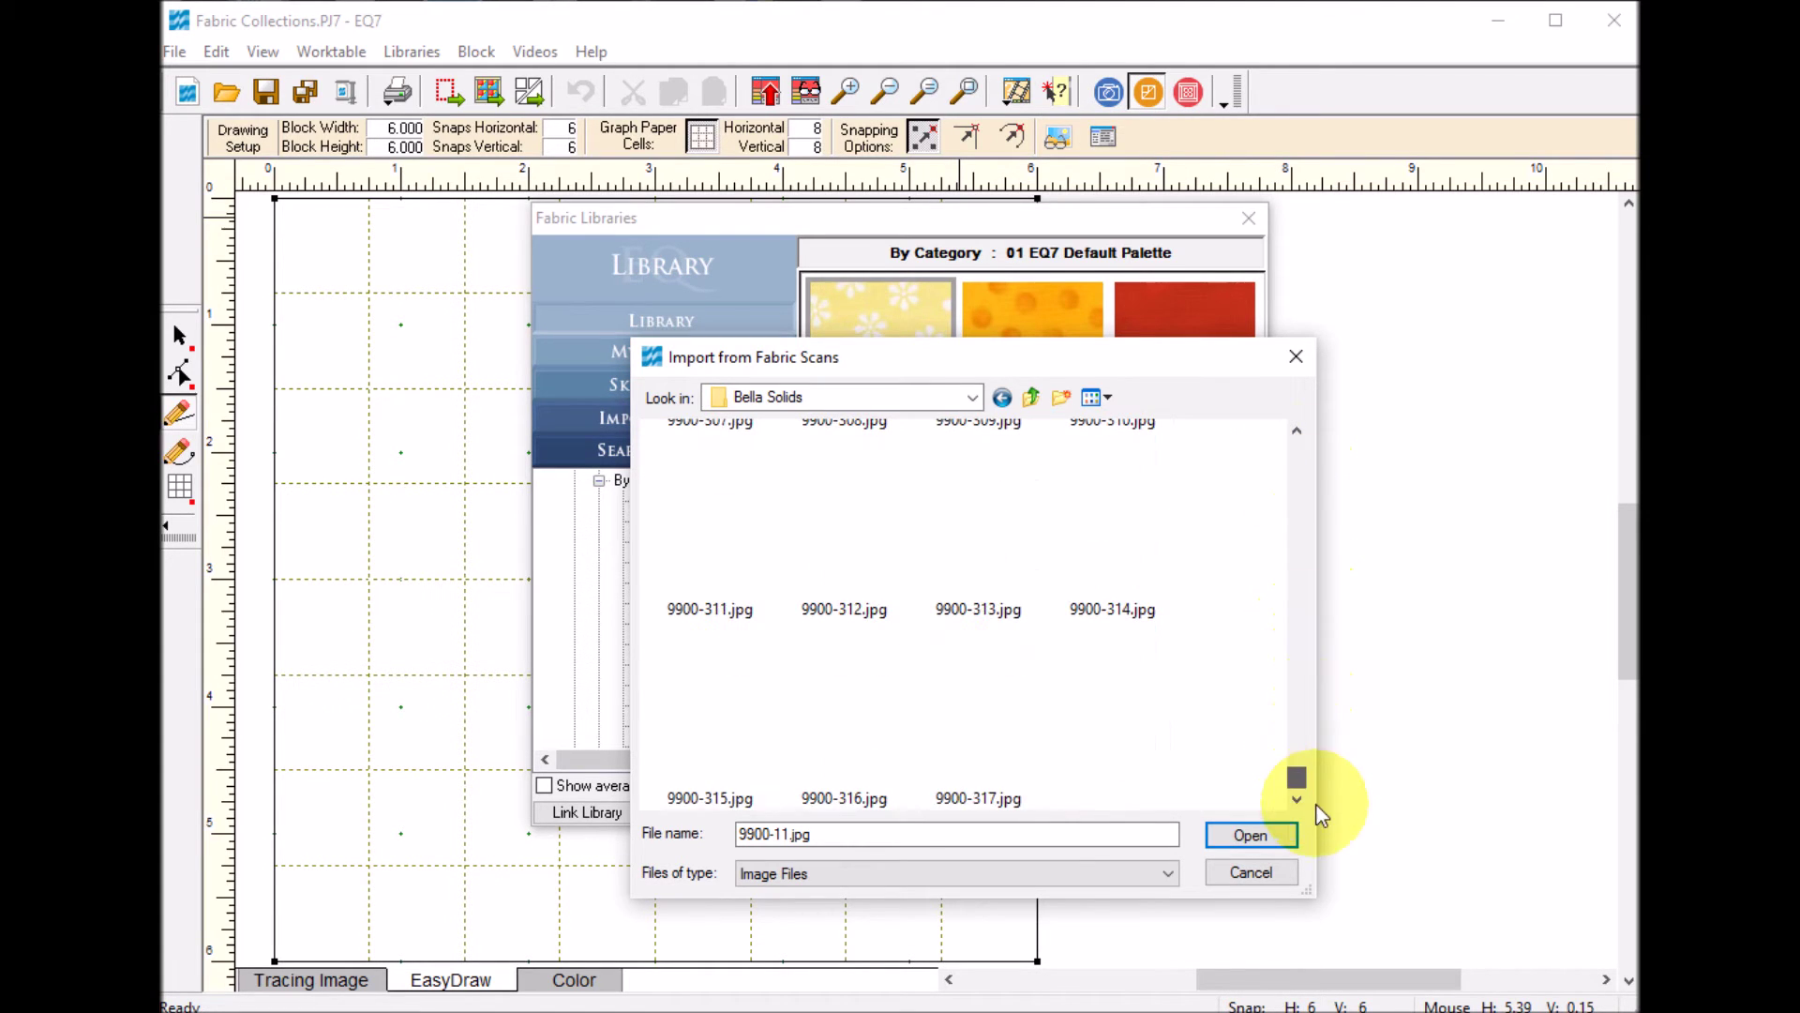
{"action": "left_click", "coordinate": [1003, 758], "text": "shift"}
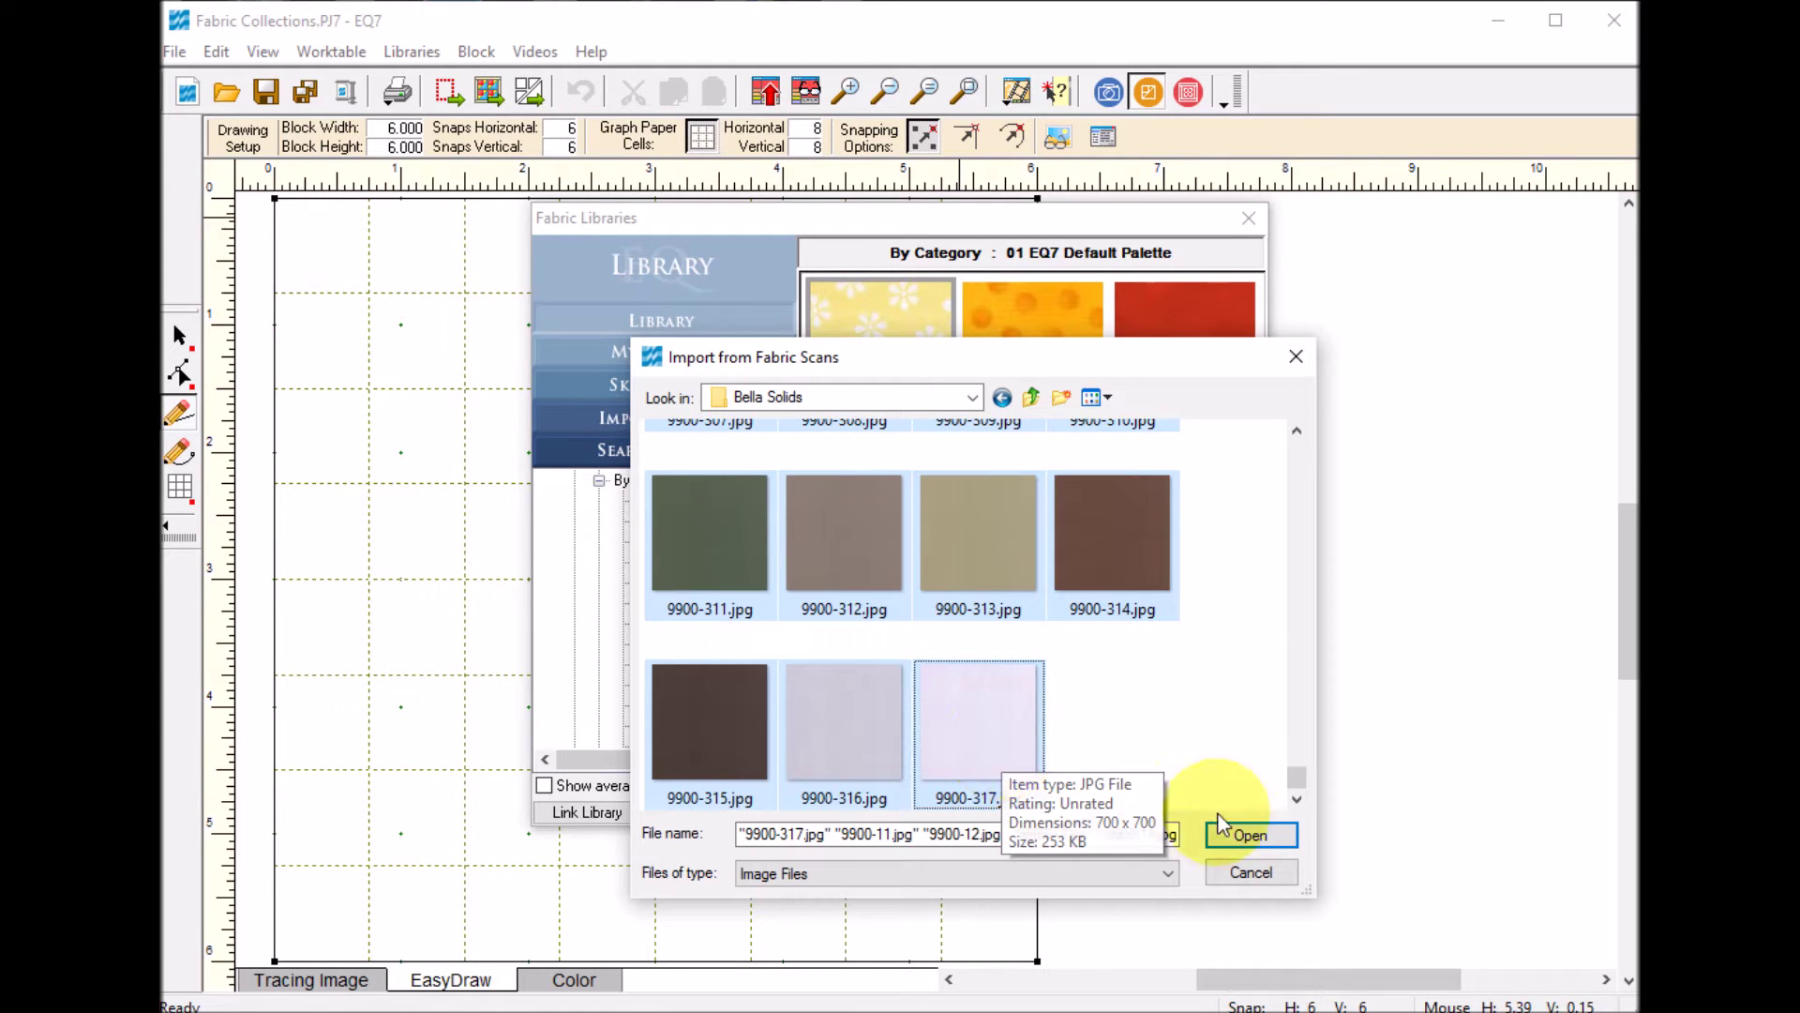
{"action": "left_click", "coordinate": [1253, 835]}
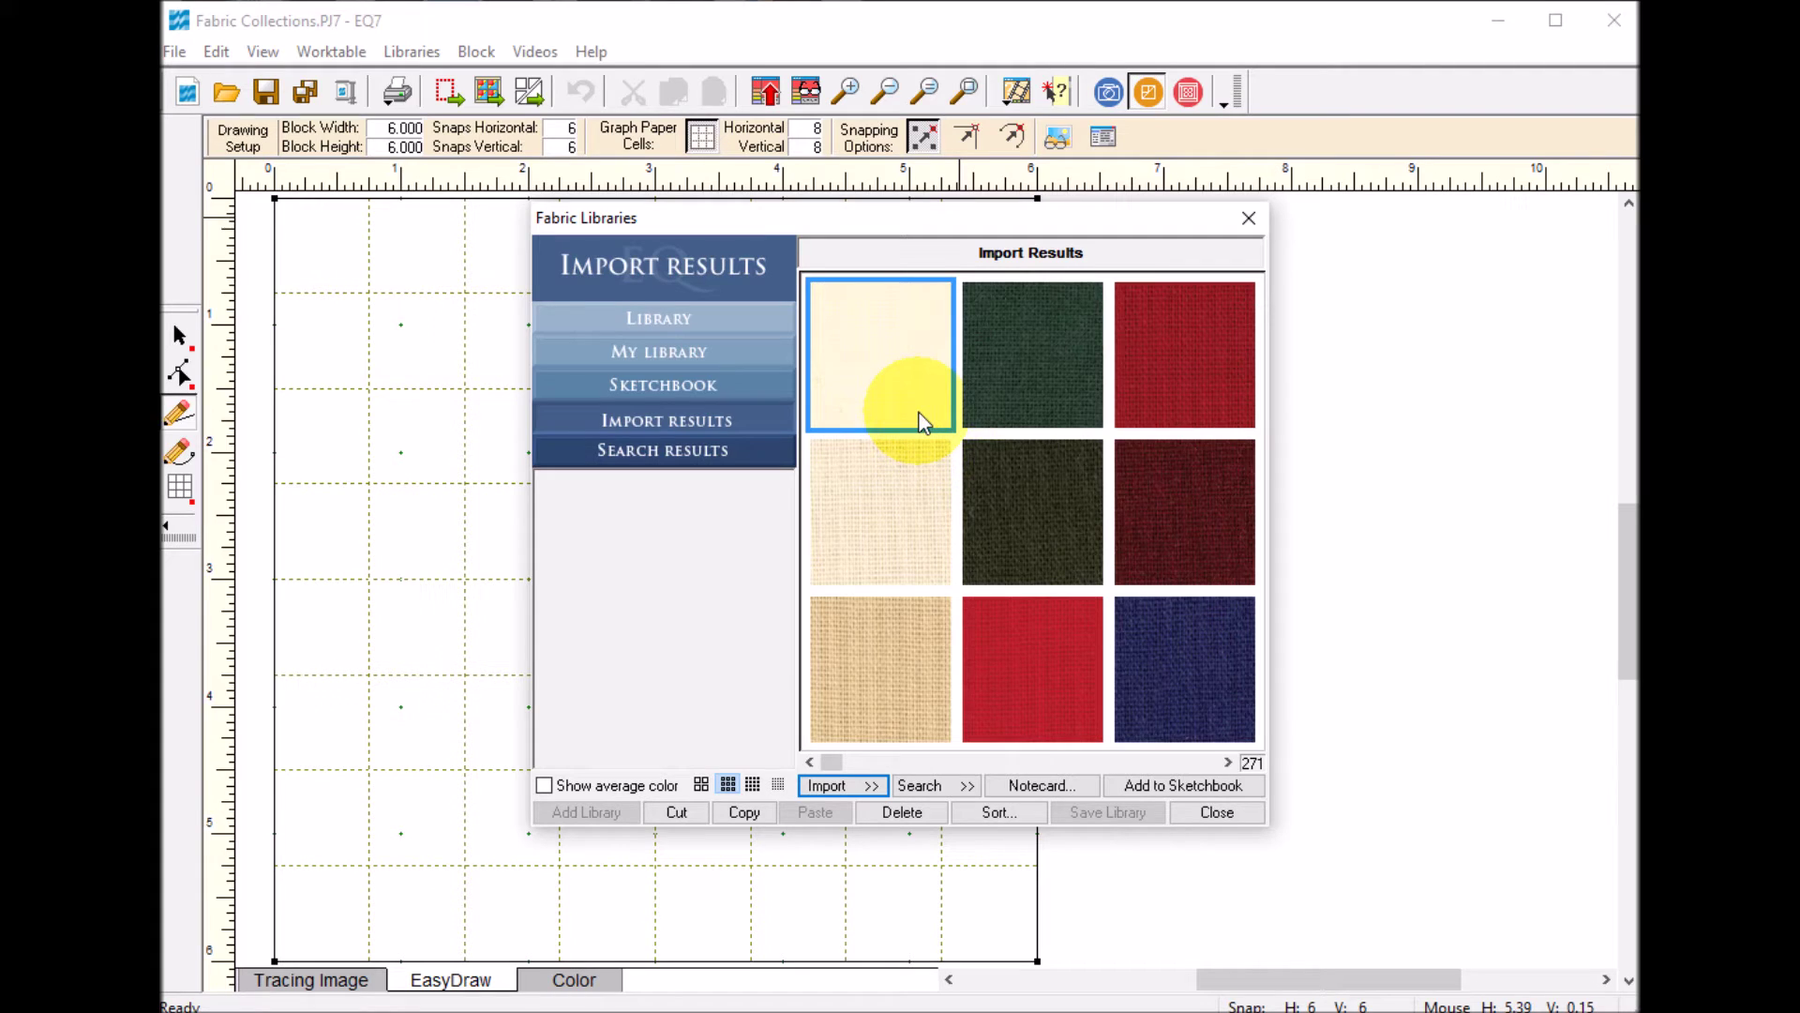
- Select all 271 imported Bella Solids fabrics, add them to the Sketchbook, and close the library
{"action": "key", "text": "shift+End"}
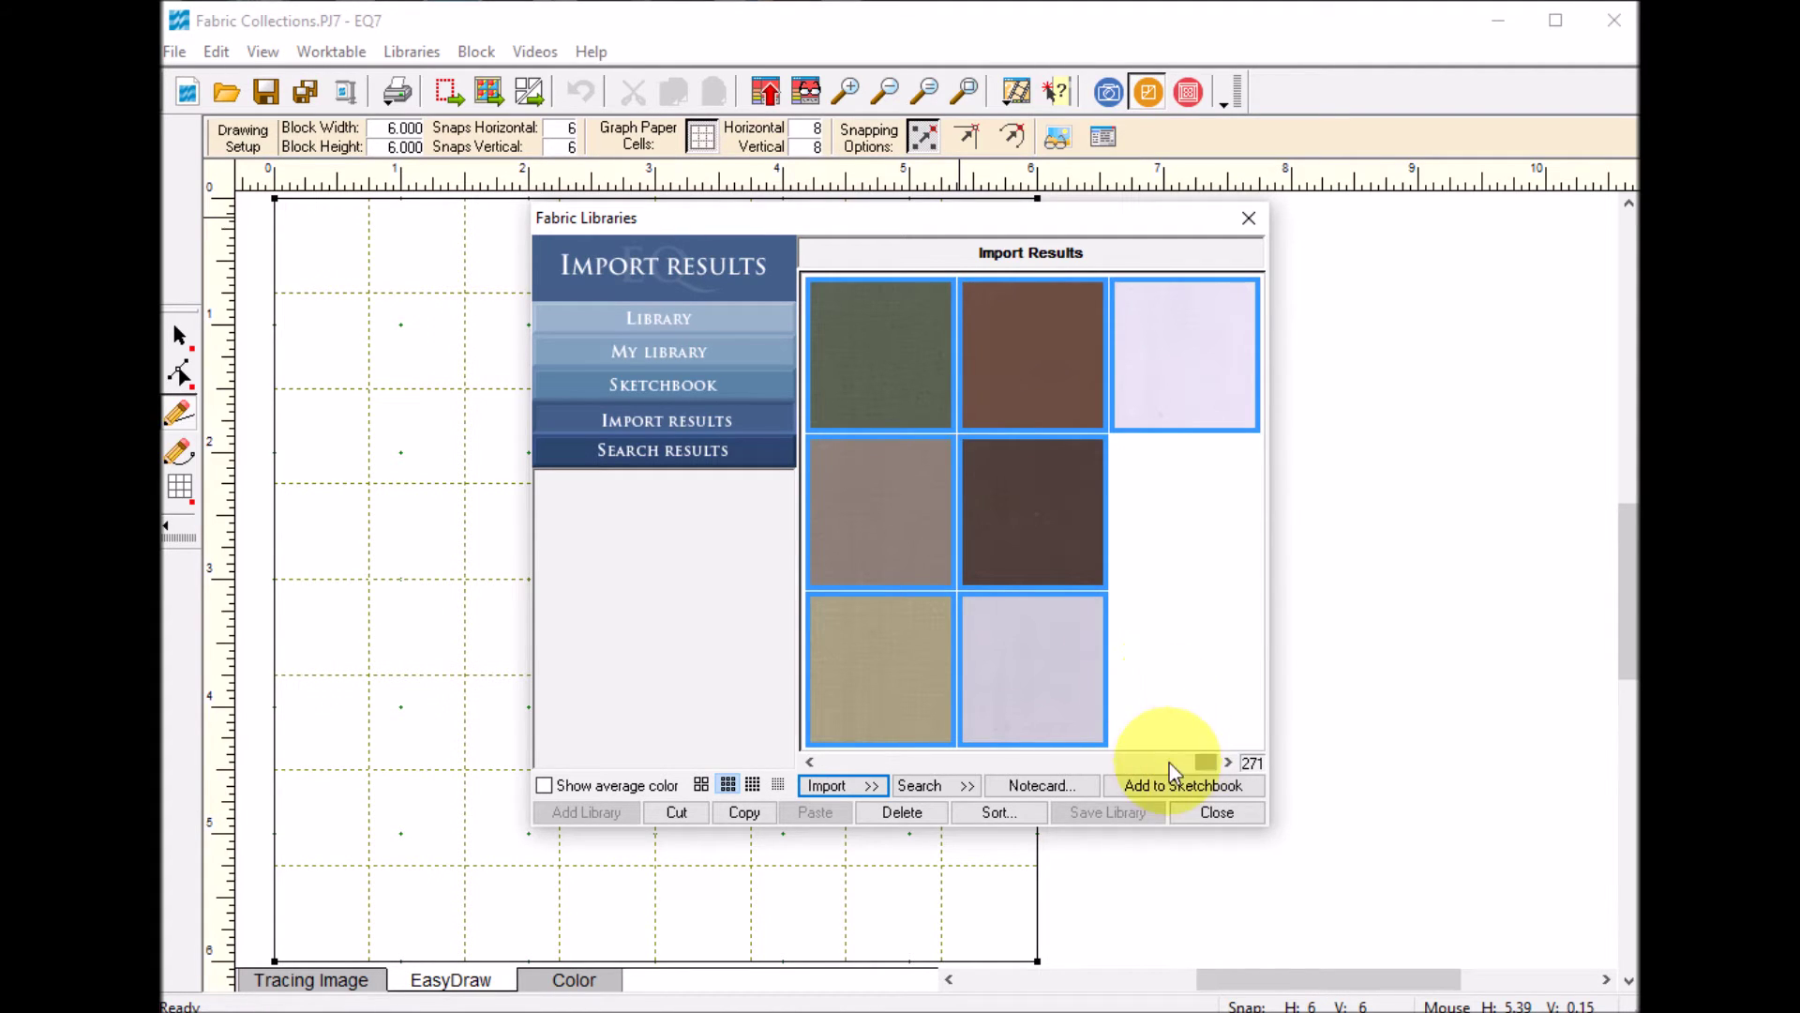
{"action": "left_click", "coordinate": [1216, 788]}
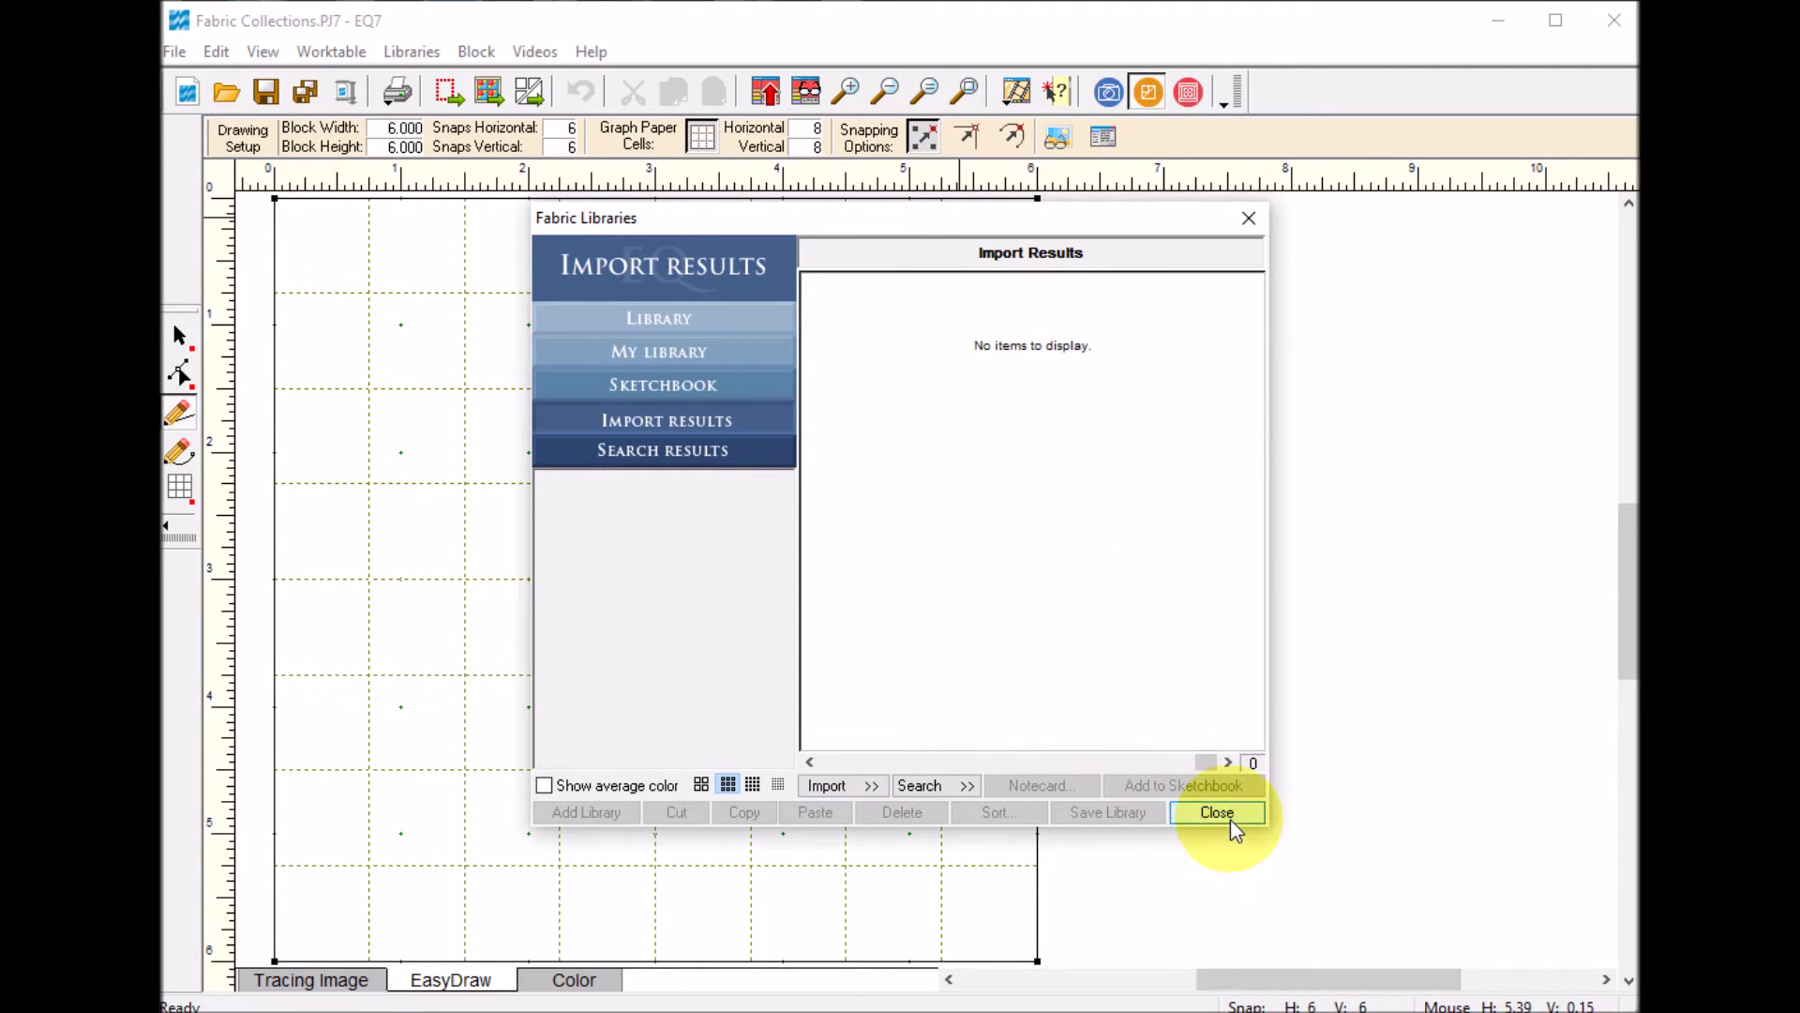
{"action": "left_click", "coordinate": [1230, 820]}
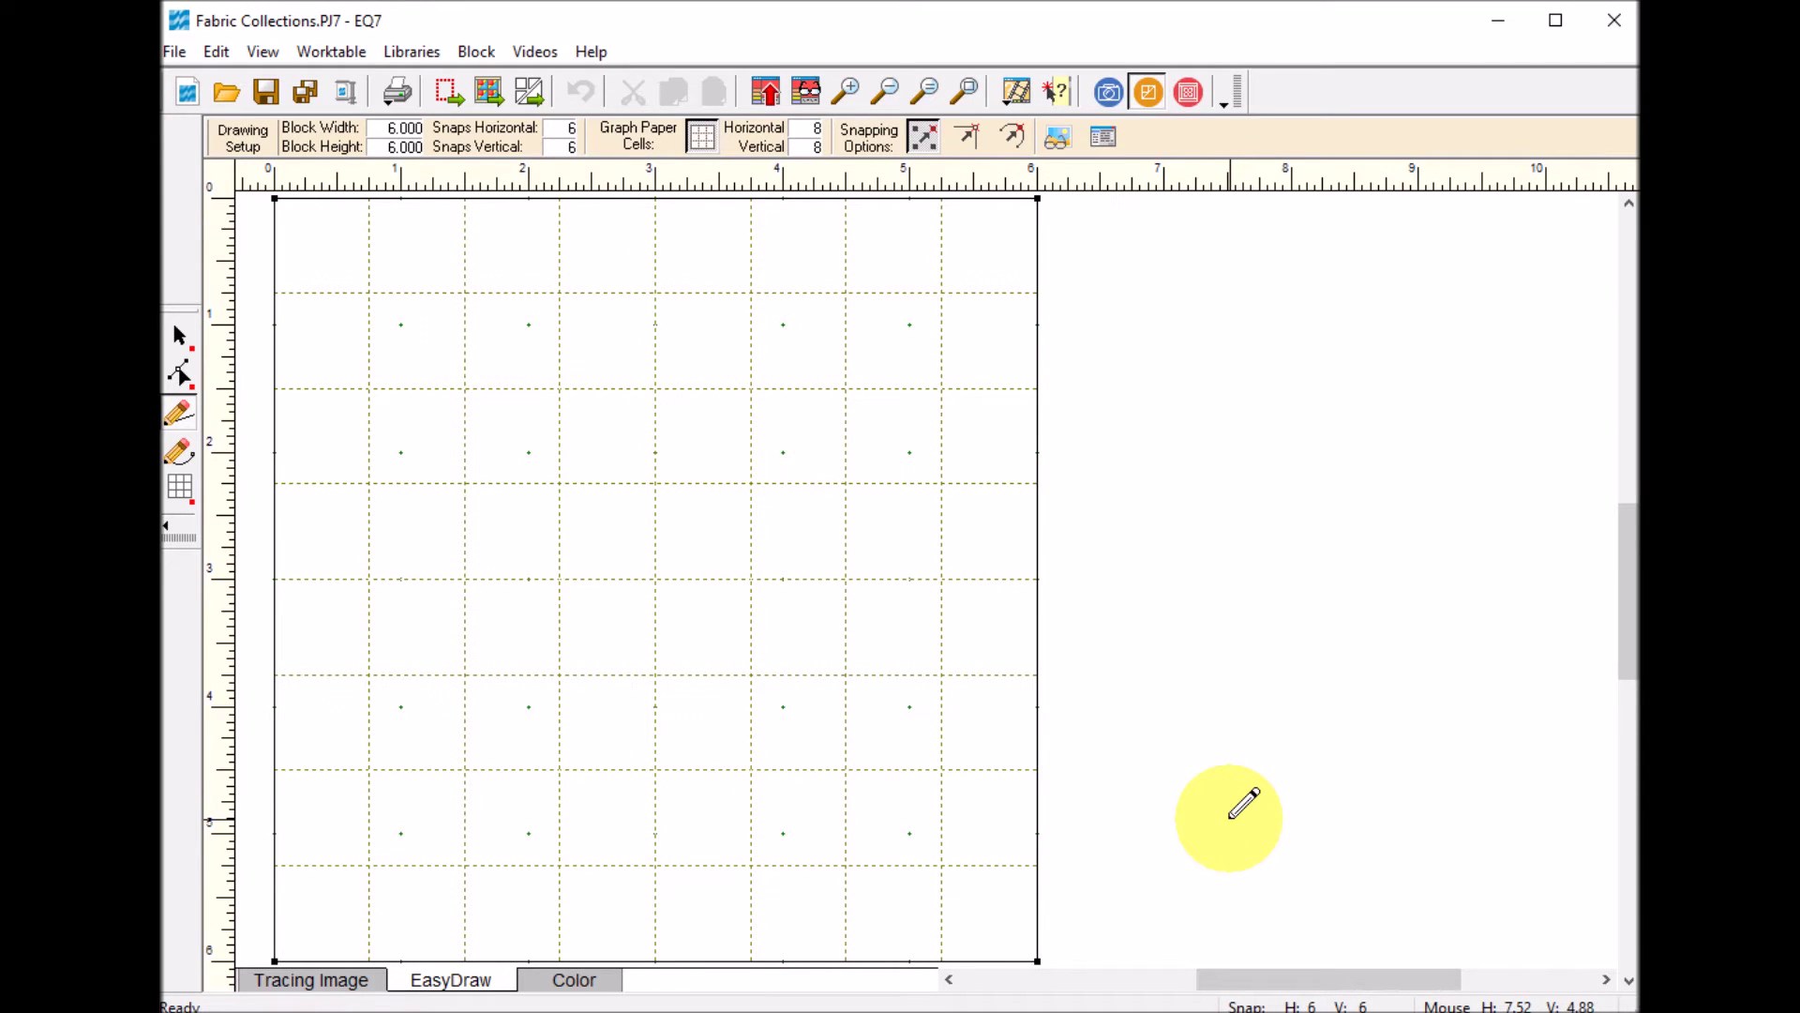
- Review the Sketchbook in the largest grid view to confirm 271 of 271 fabrics, then close it
{"action": "left_click", "coordinate": [265, 53]}
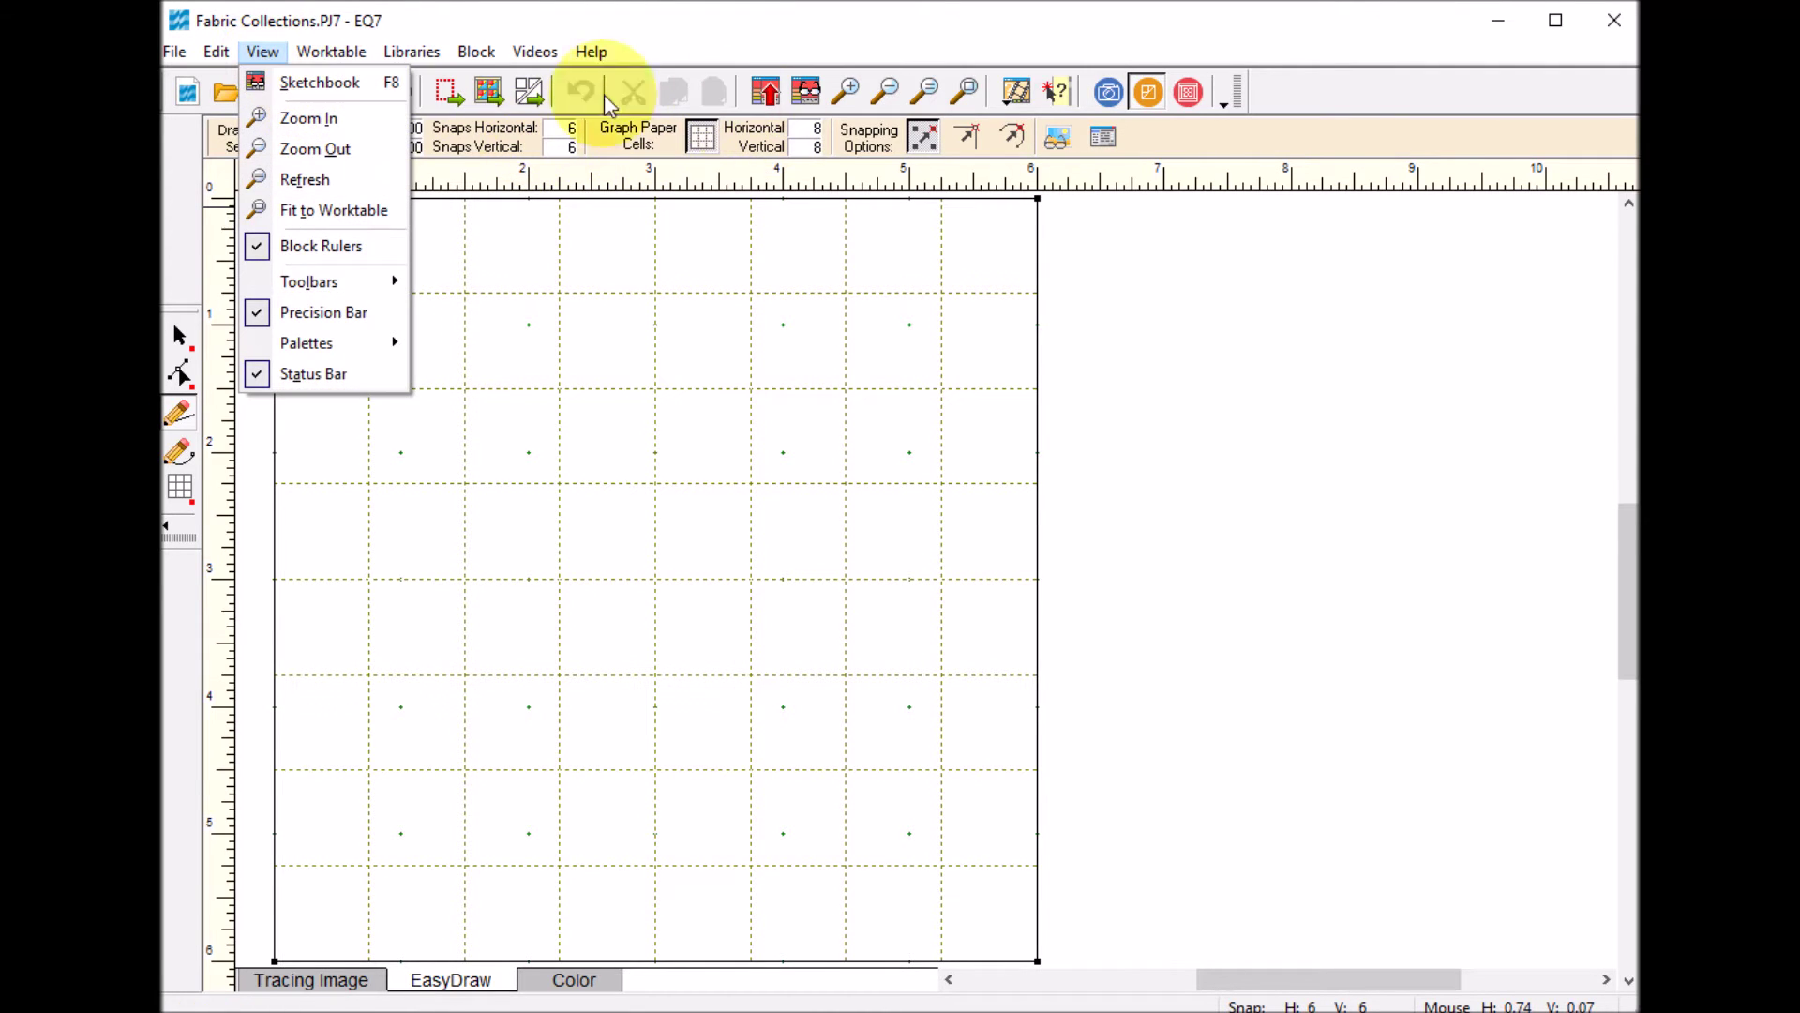
{"action": "left_click", "coordinate": [319, 83]}
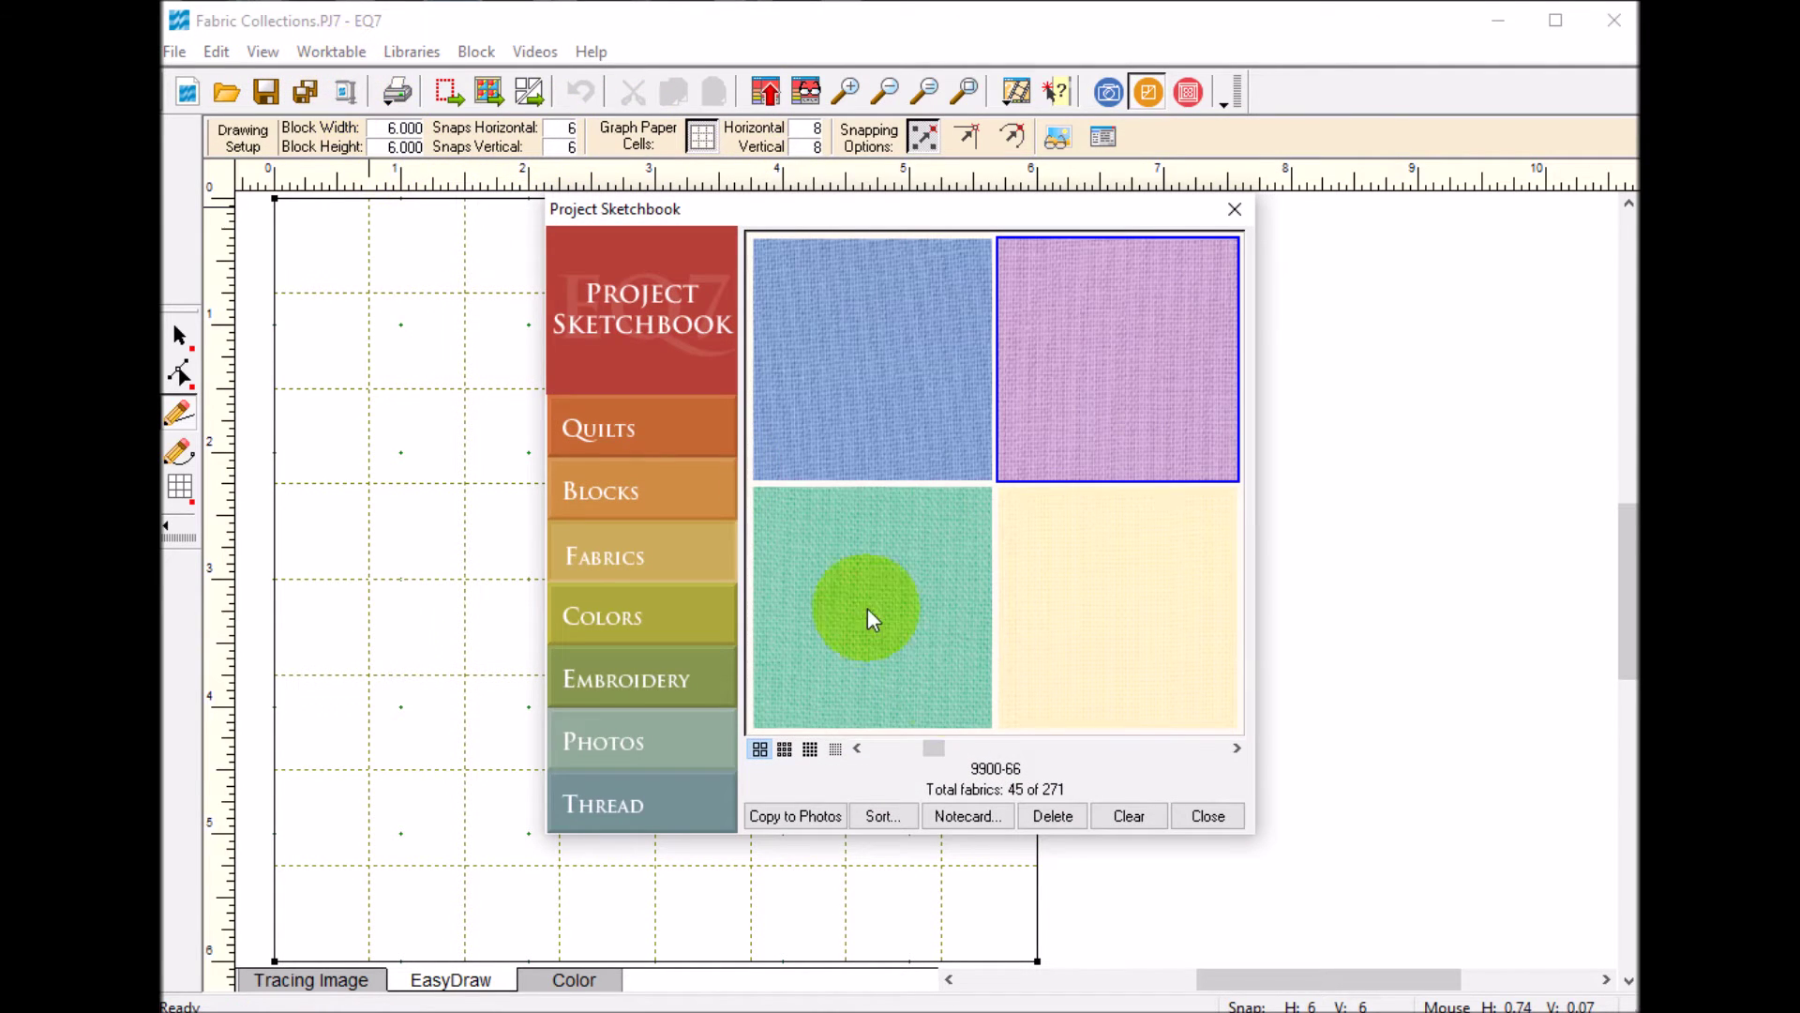
{"action": "left_click", "coordinate": [836, 750]}
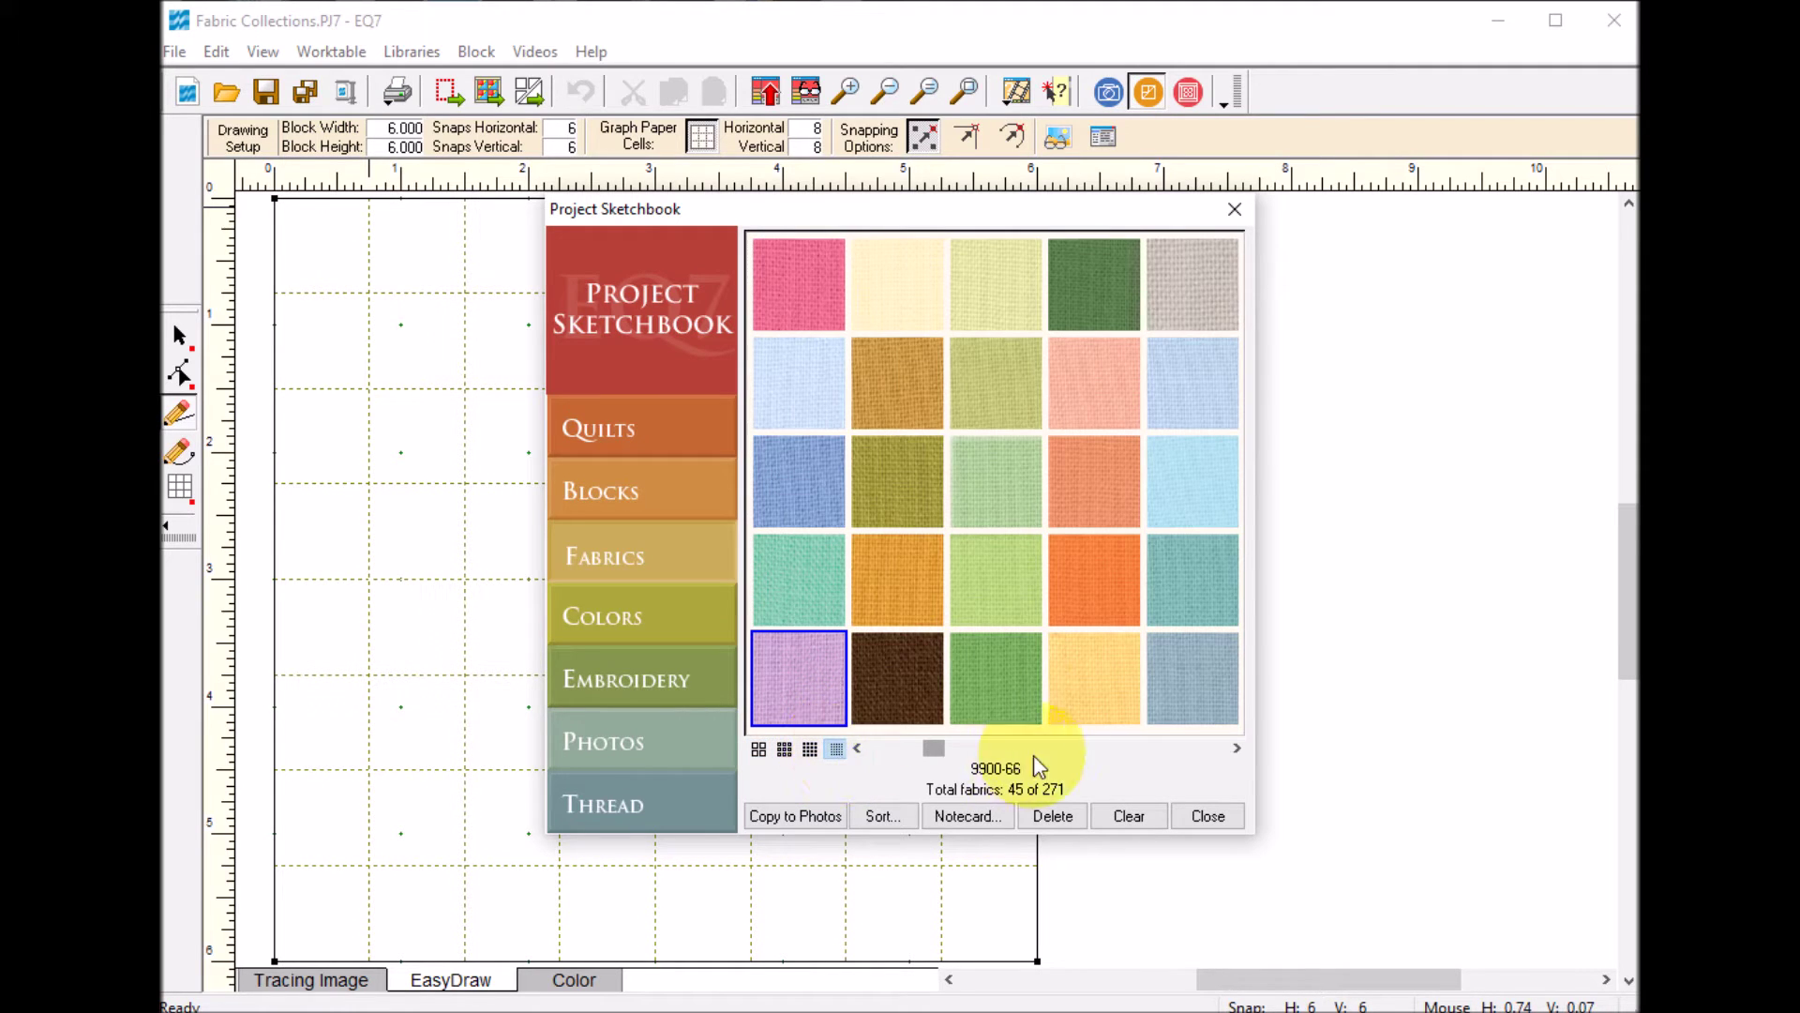
{"action": "mouse_move", "coordinate": [924, 758]}
{"action": "left_mouse_down"}
{"action": "mouse_move", "coordinate": [1245, 776]}
{"action": "mouse_move", "coordinate": [845, 757]}
{"action": "mouse_move", "coordinate": [1228, 781]}
{"action": "left_mouse_up"}
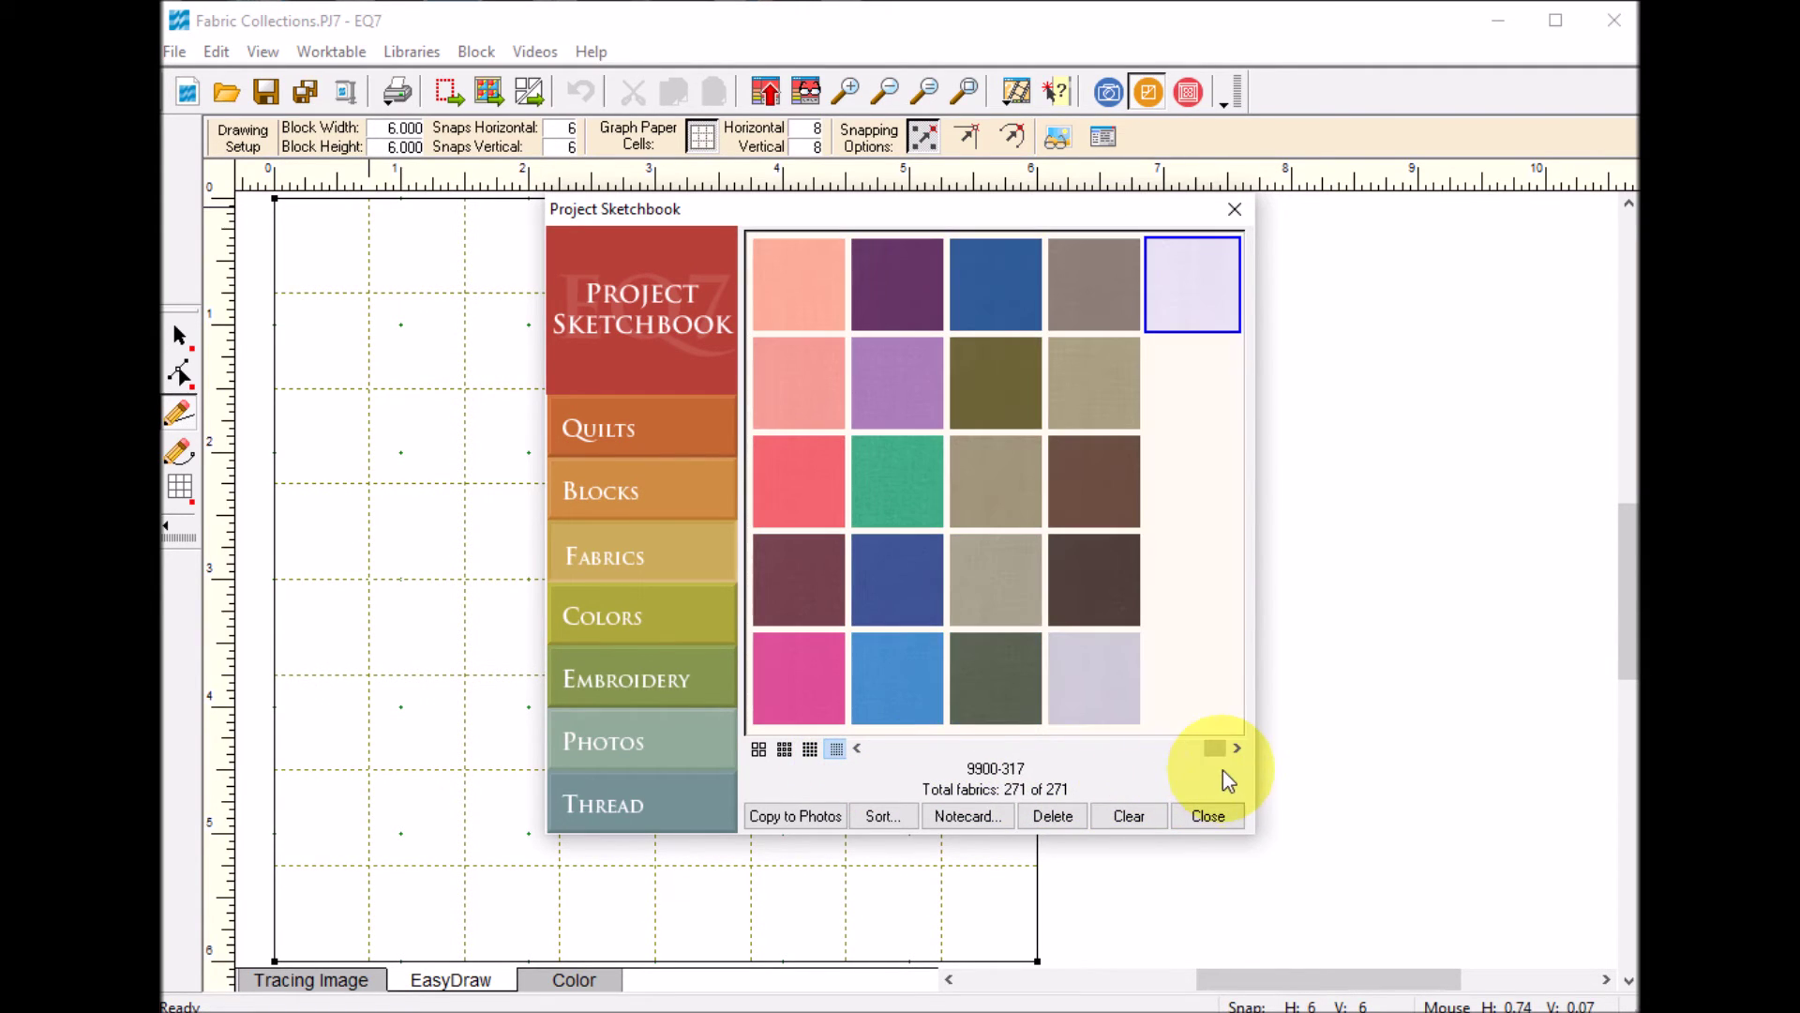
{"action": "left_click", "coordinate": [1207, 816]}
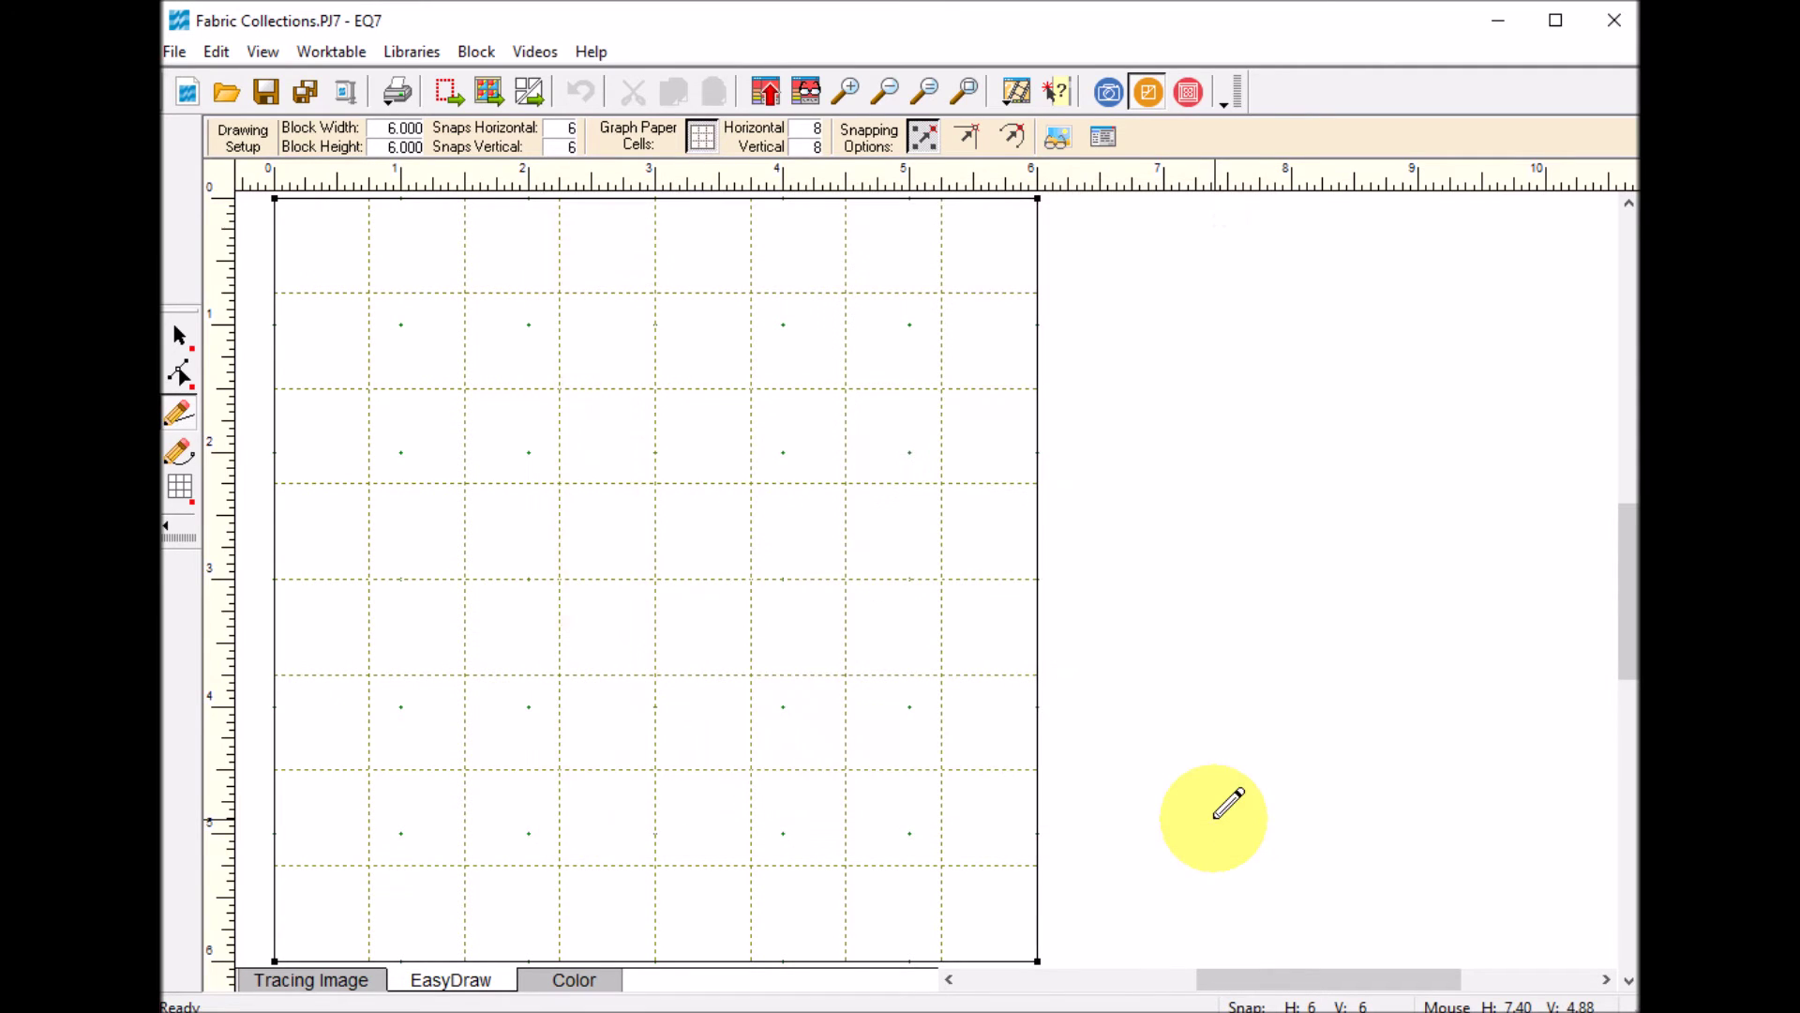
- Open the Fabric Library and expand Moda Collections under My Library
{"action": "left_click", "coordinate": [424, 62]}
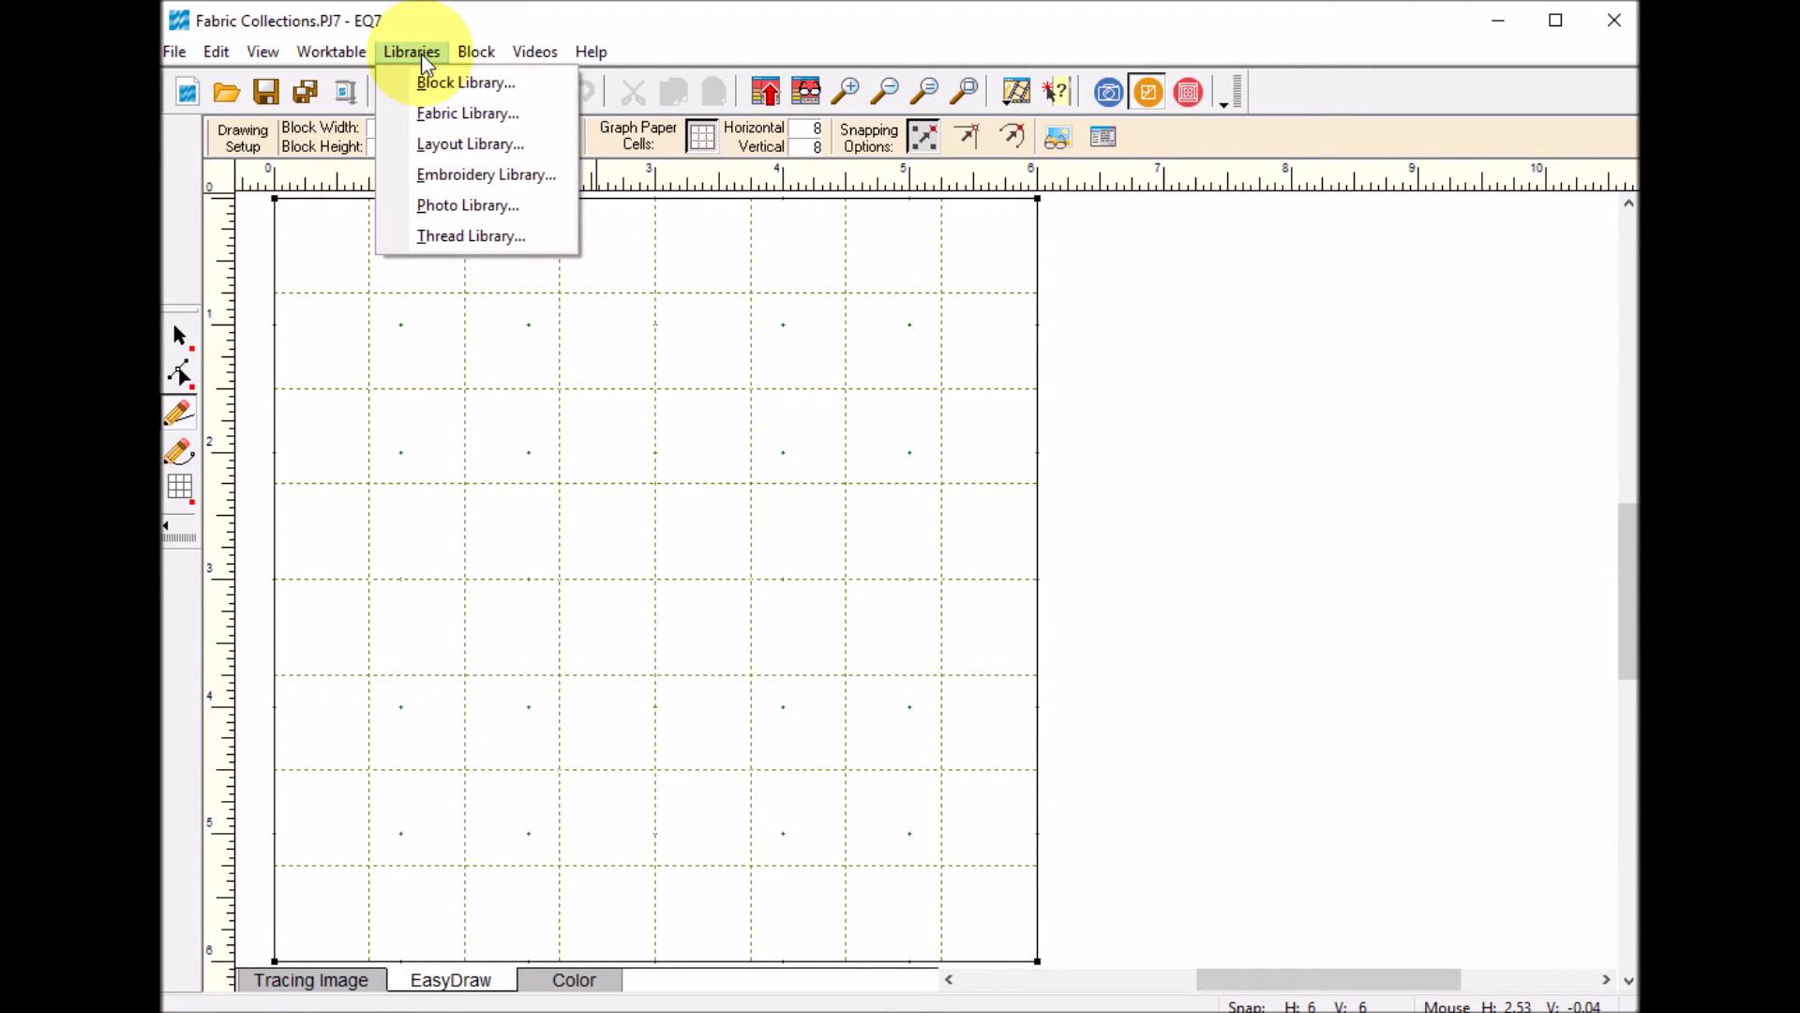
{"action": "left_click", "coordinate": [474, 114]}
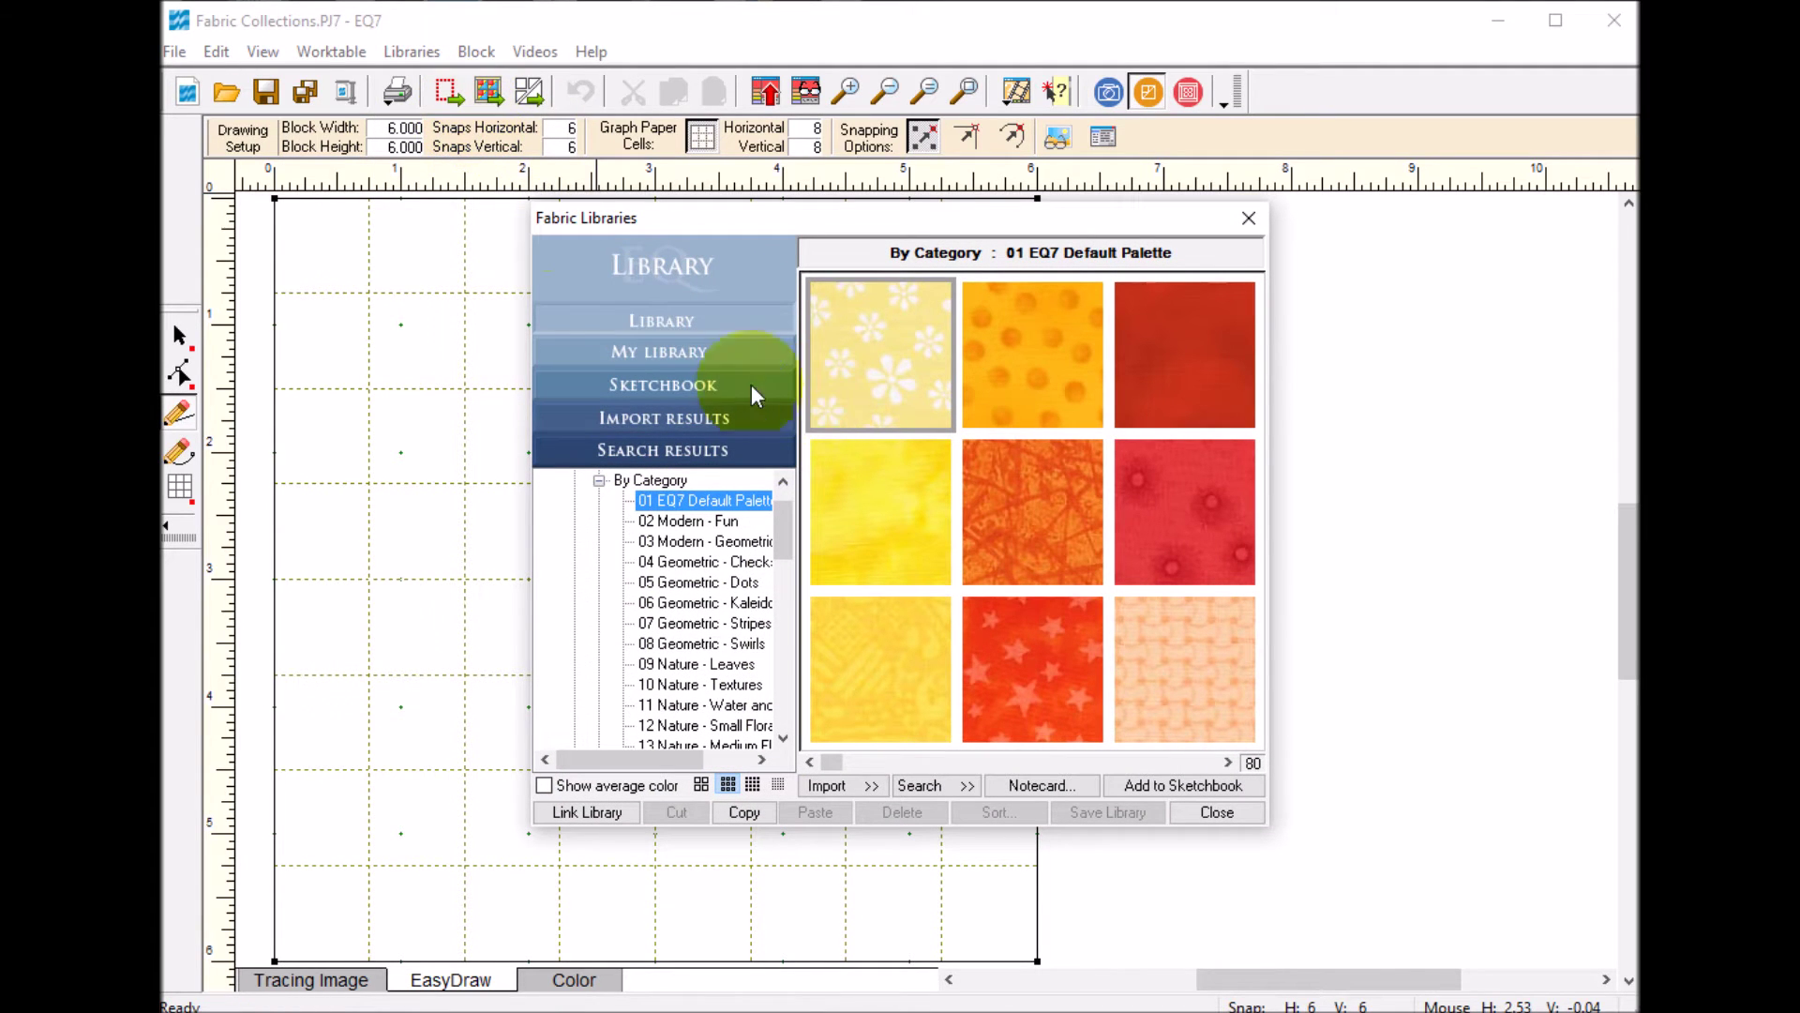
{"action": "left_click", "coordinate": [662, 351]}
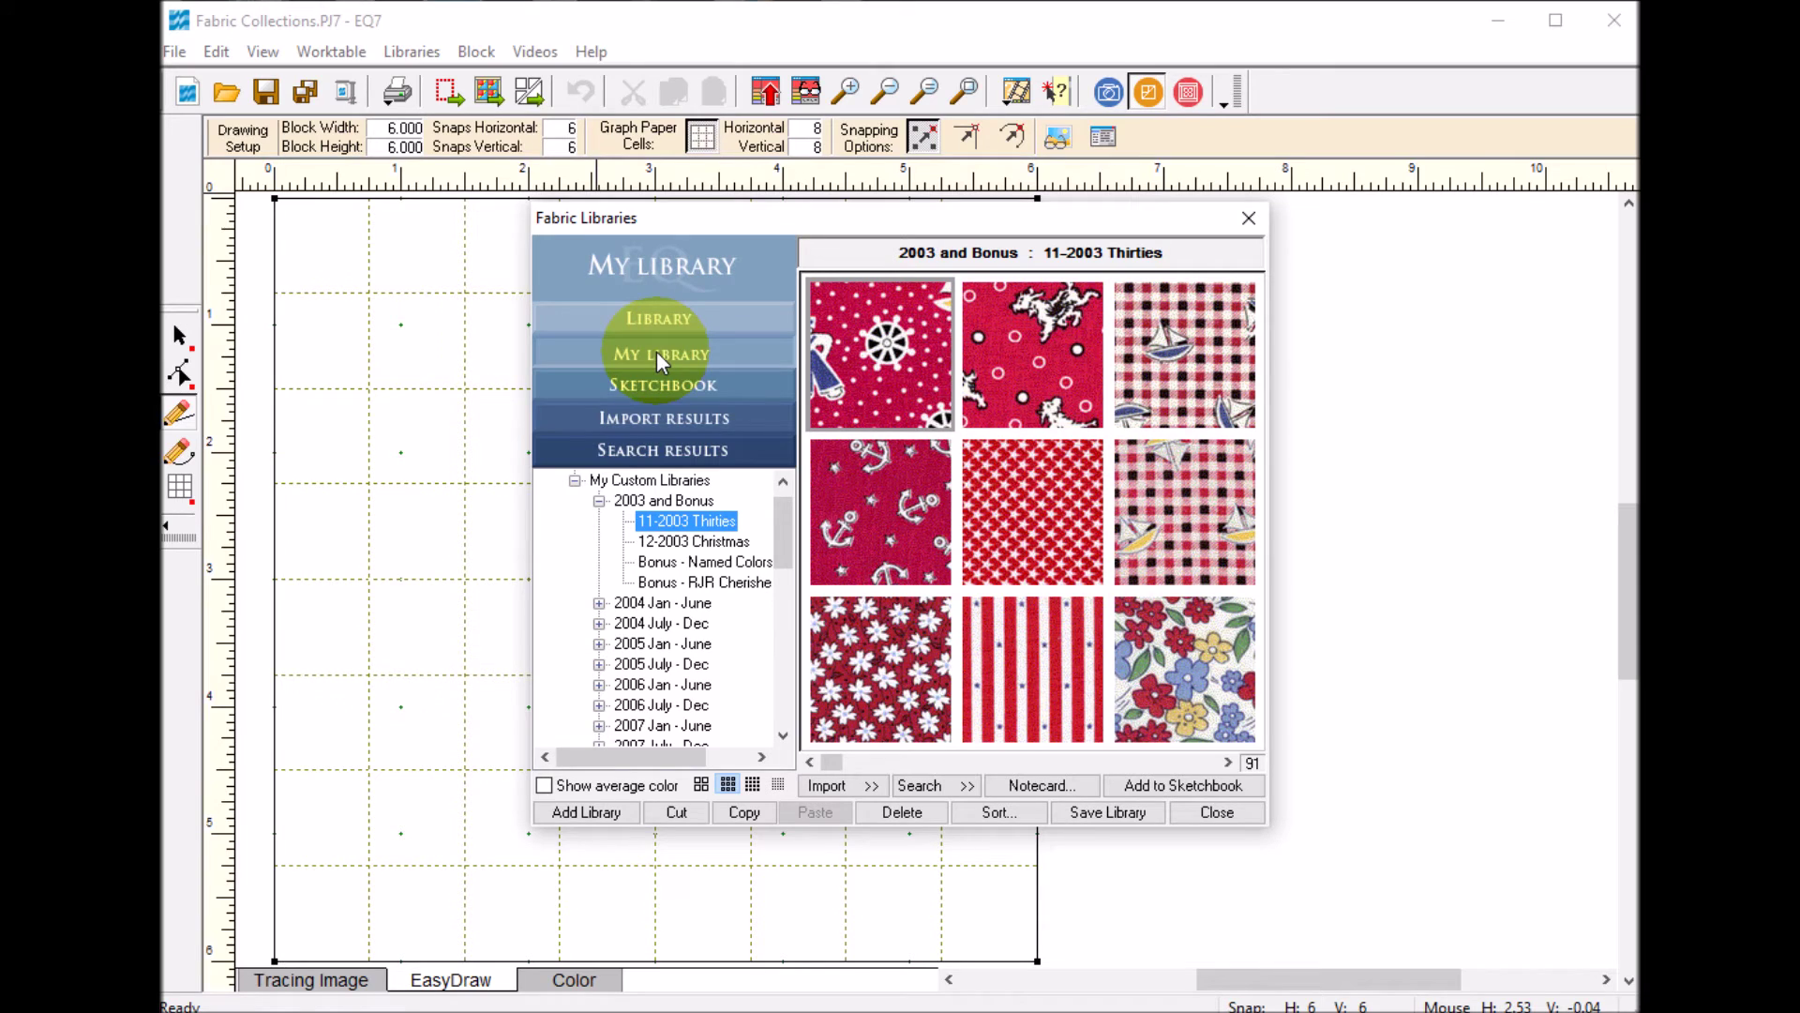
{"action": "left_click_drag", "start_coordinate": [778, 533], "coordinate": [744, 707]}
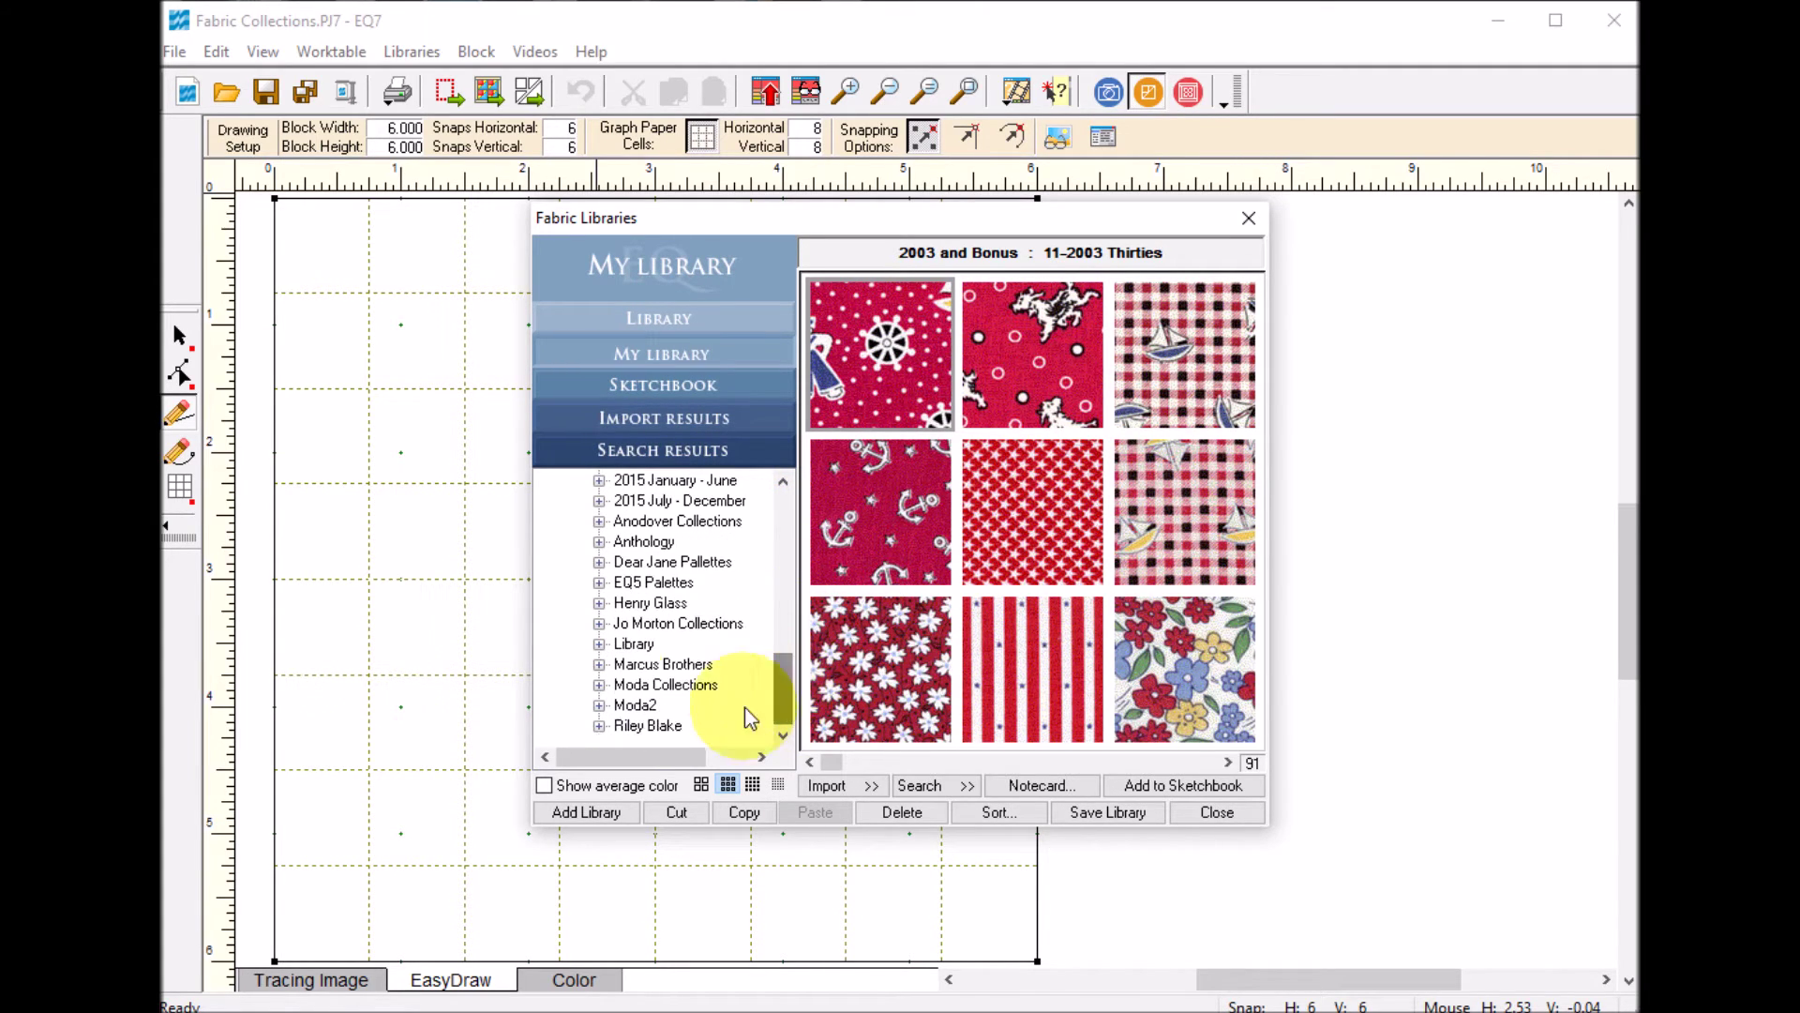
{"action": "left_click", "coordinate": [598, 685]}
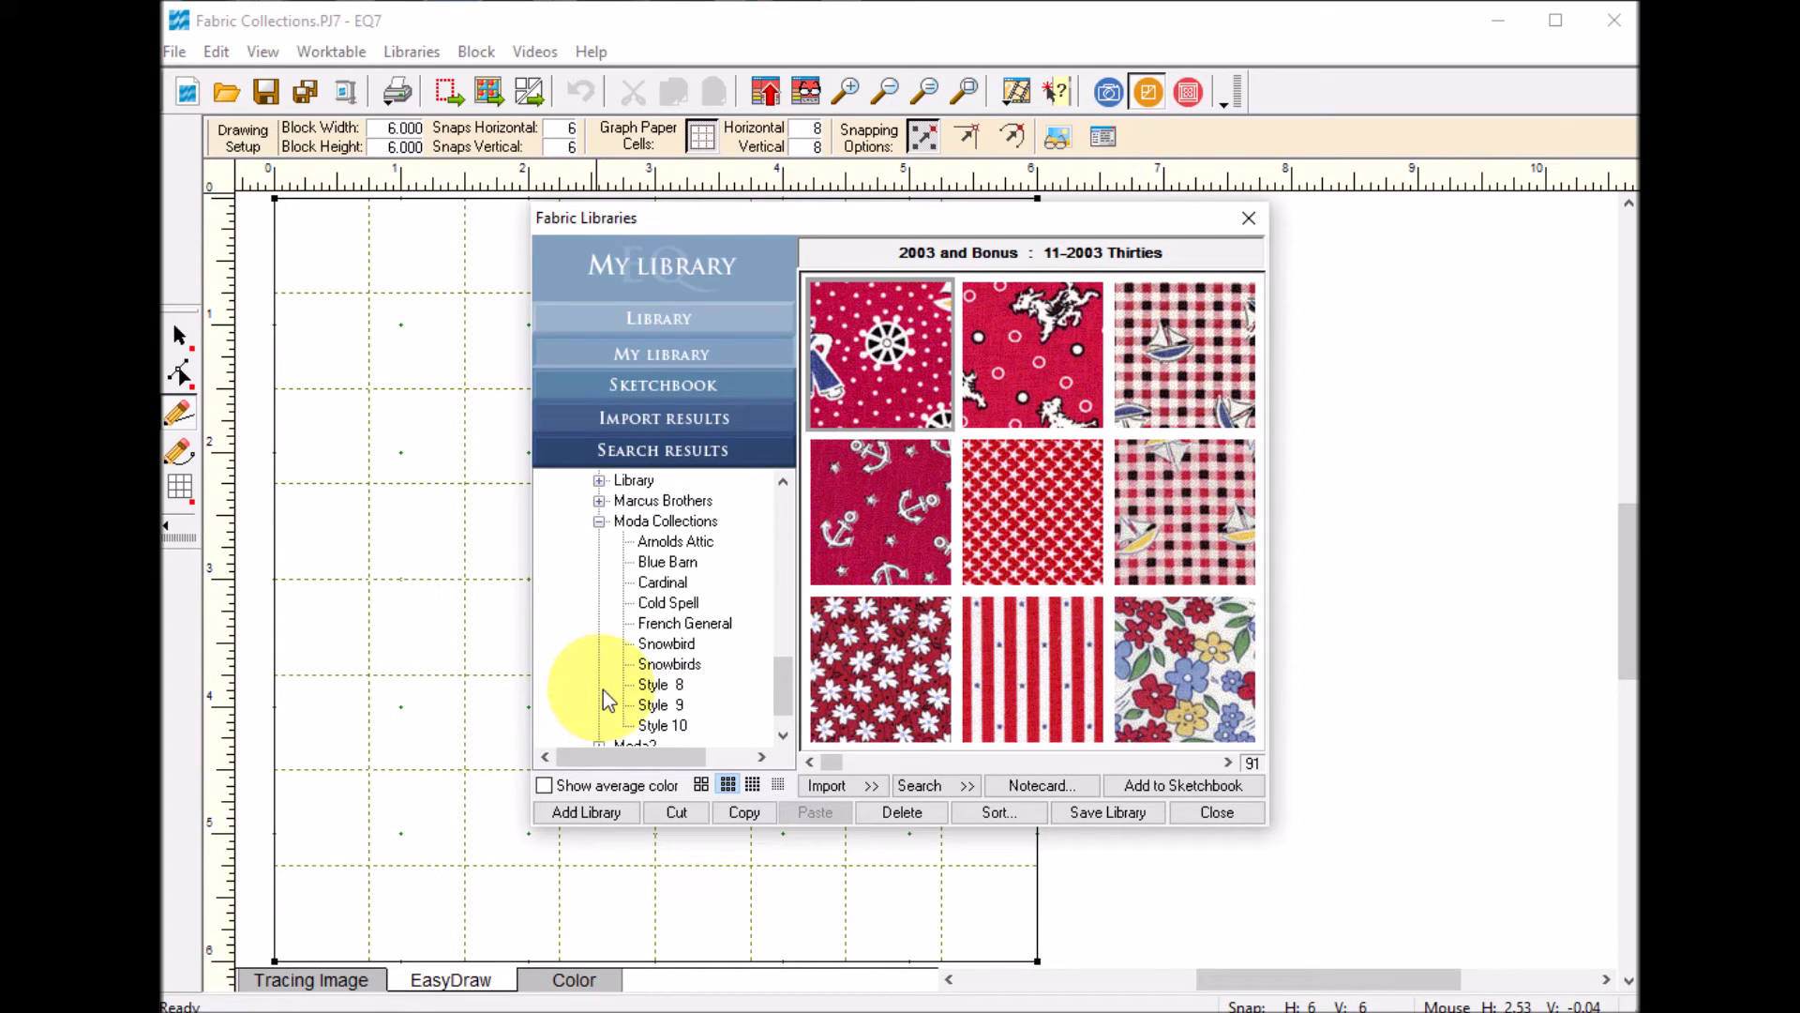
- Rename the empty Style 8 style to 'Bella Solids' via Modify Style
{"action": "left_click", "coordinate": [667, 687]}
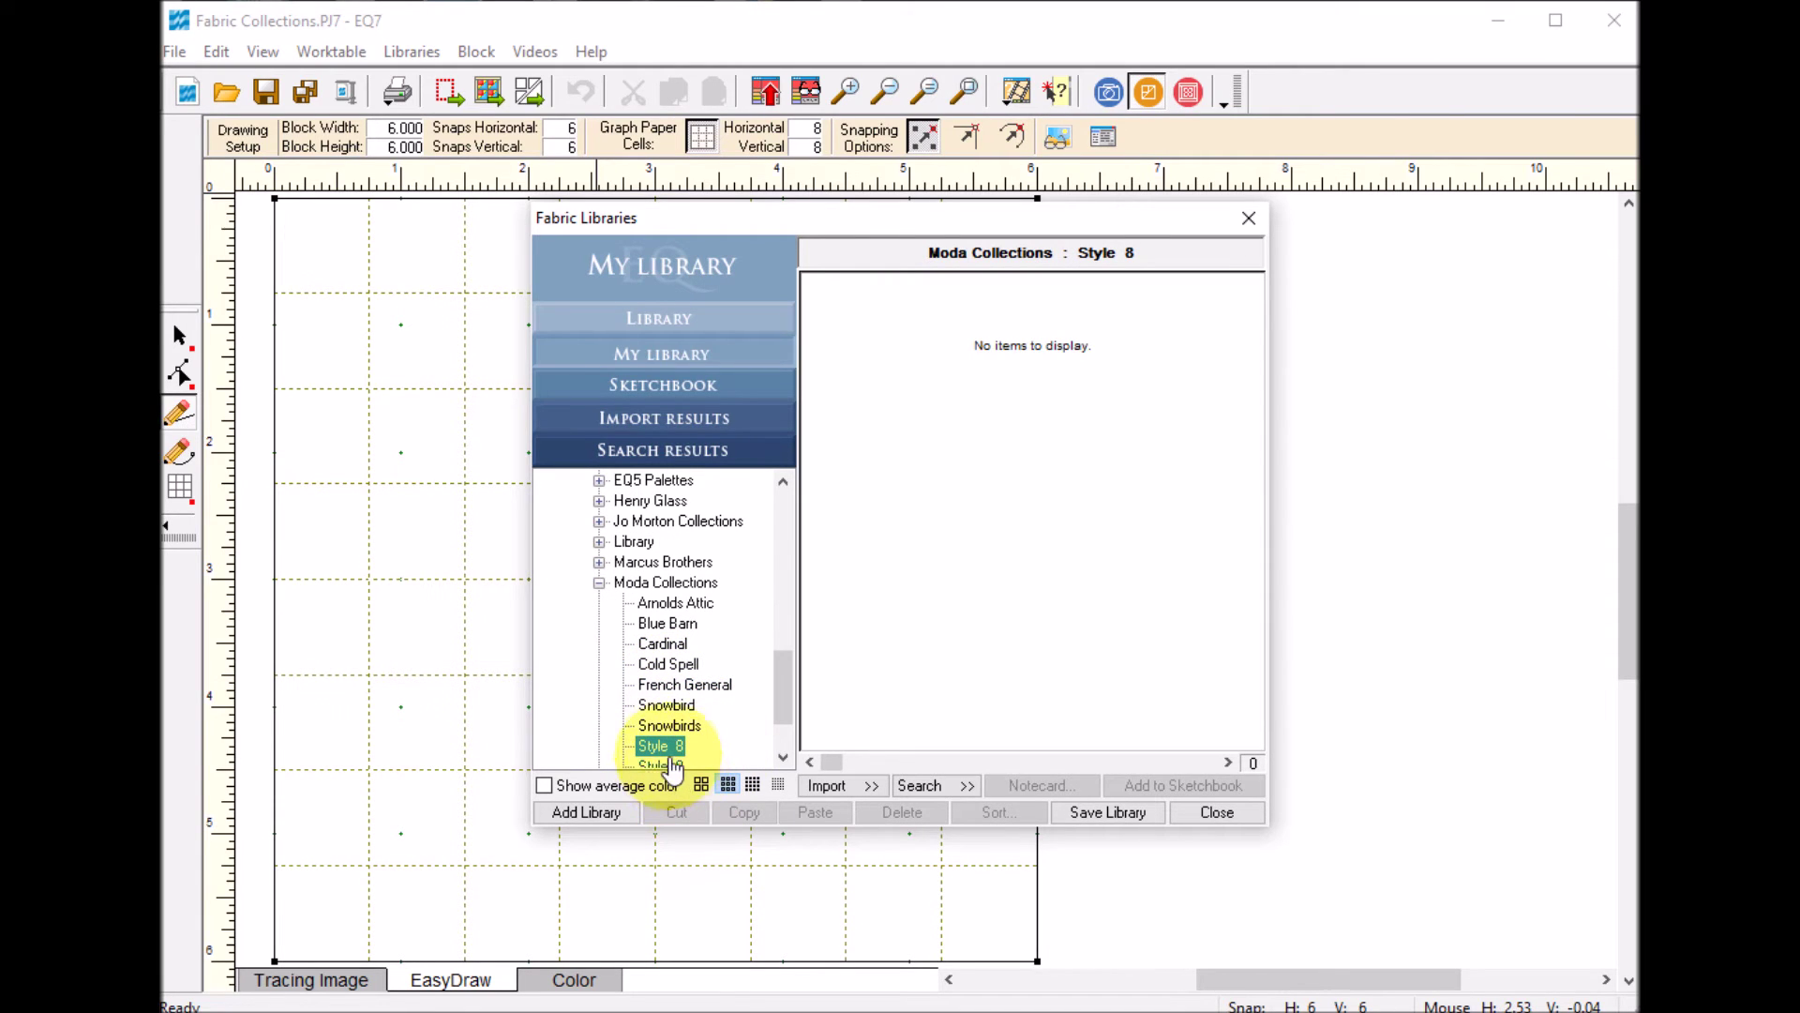
{"action": "right_click", "coordinate": [672, 753]}
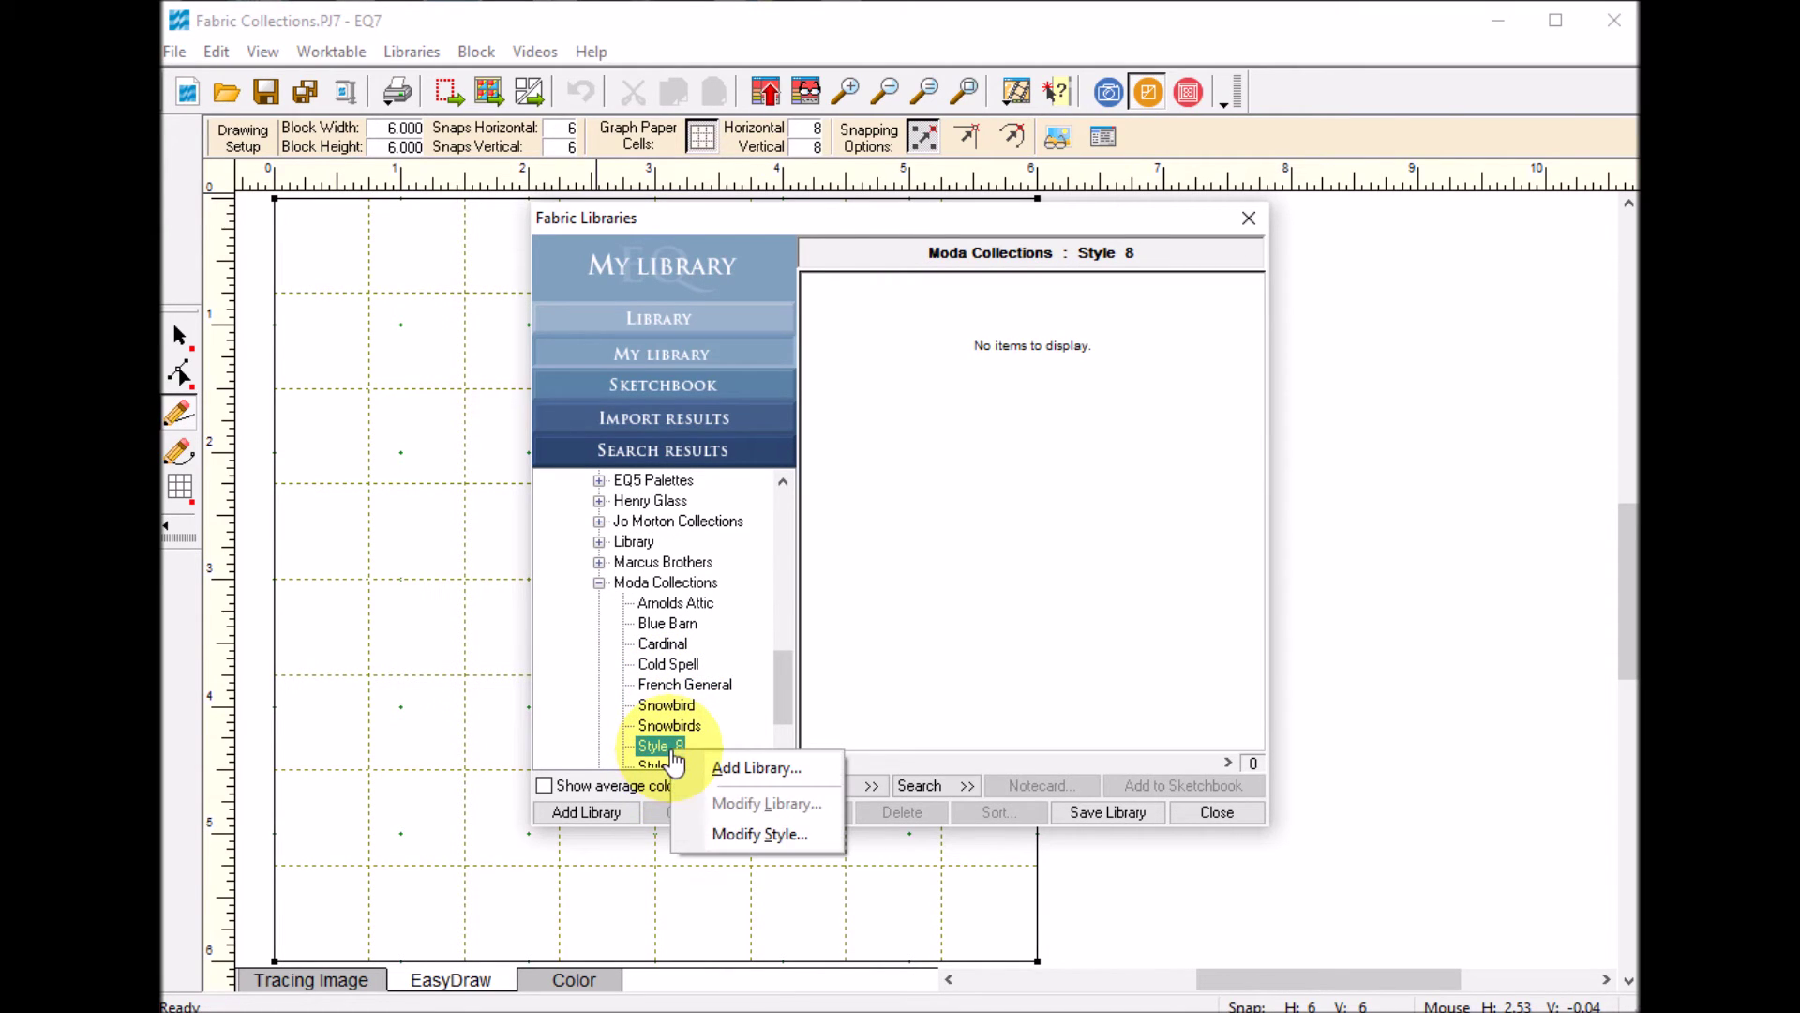
{"action": "left_click", "coordinate": [778, 834]}
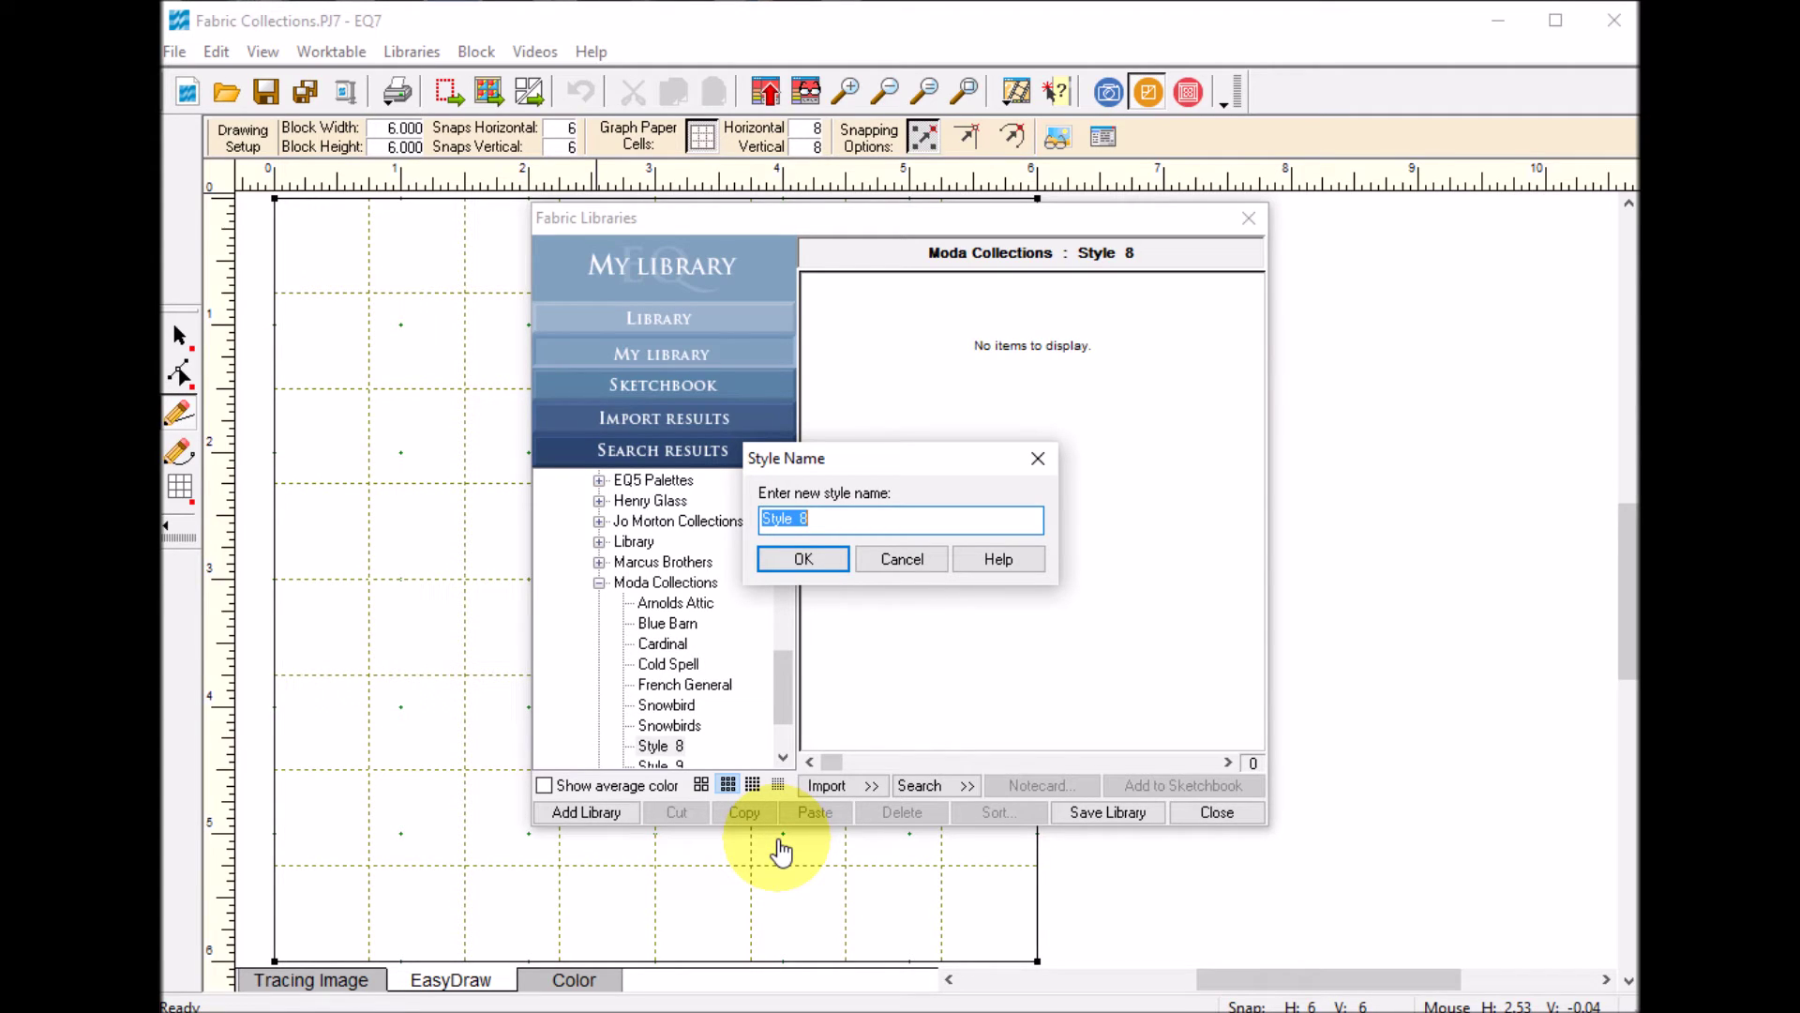
{"action": "type", "text": "Bella Solids"}
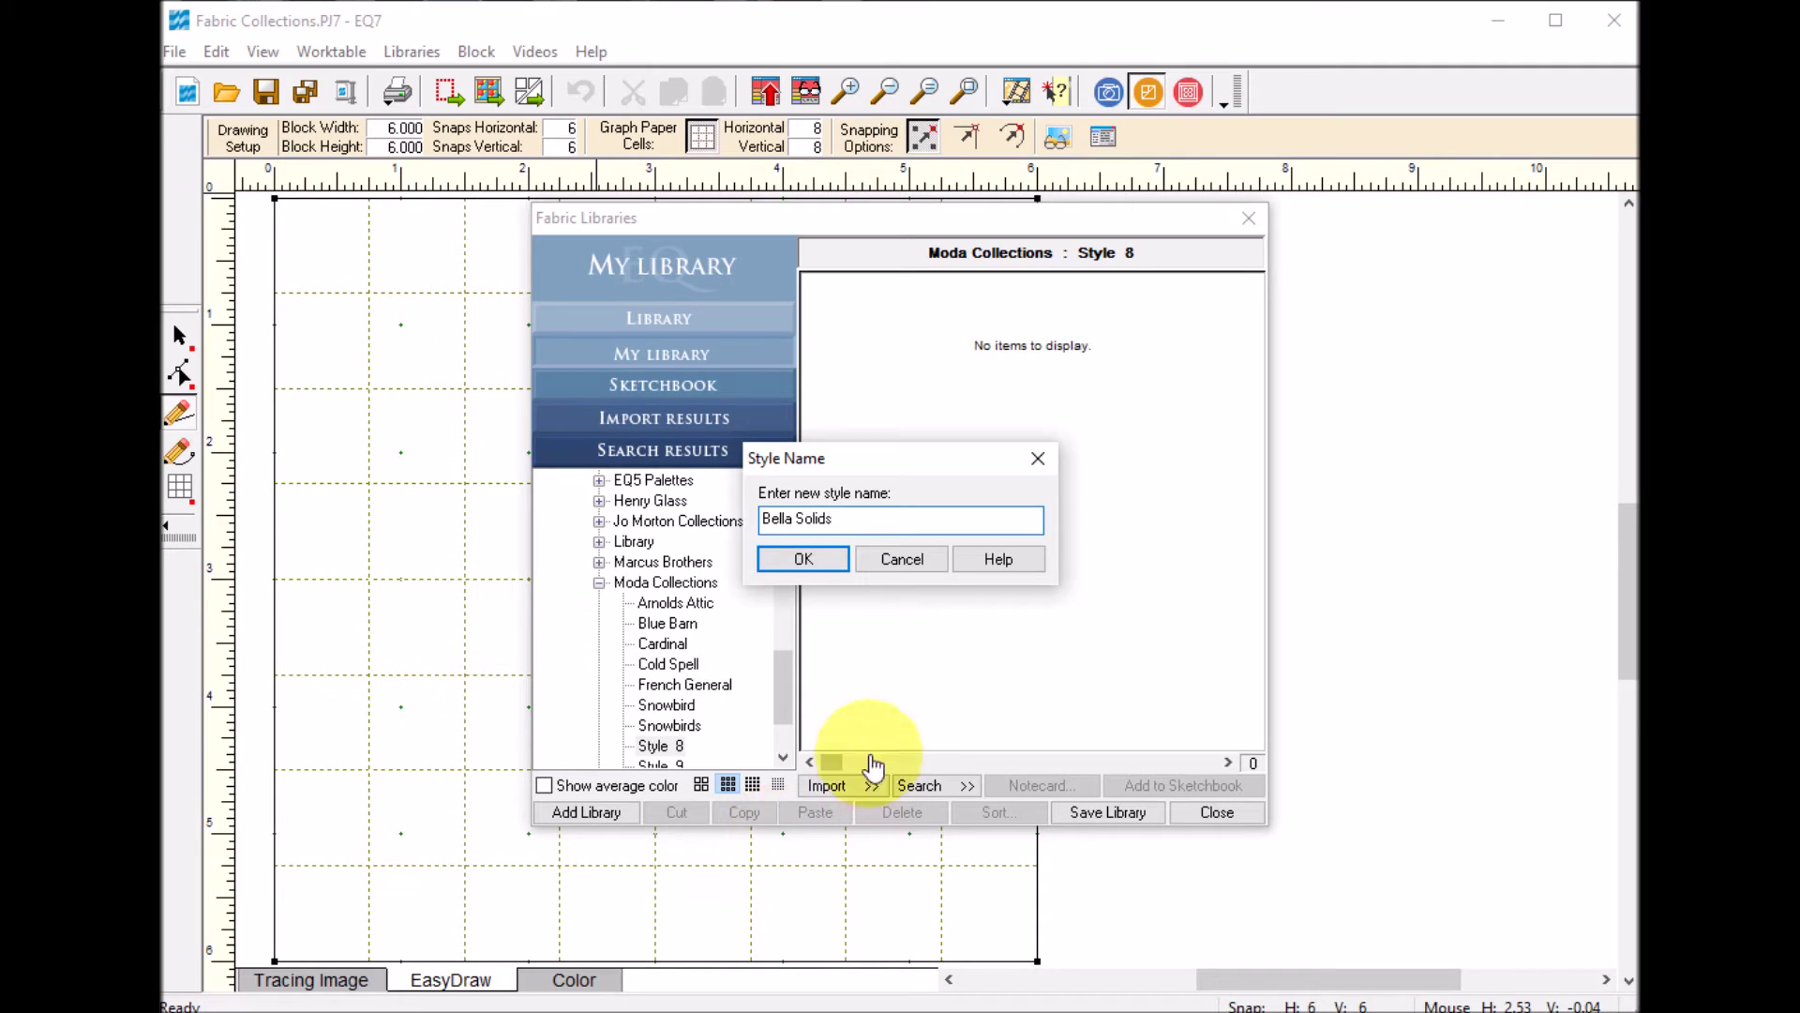
{"action": "left_click", "coordinate": [808, 561]}
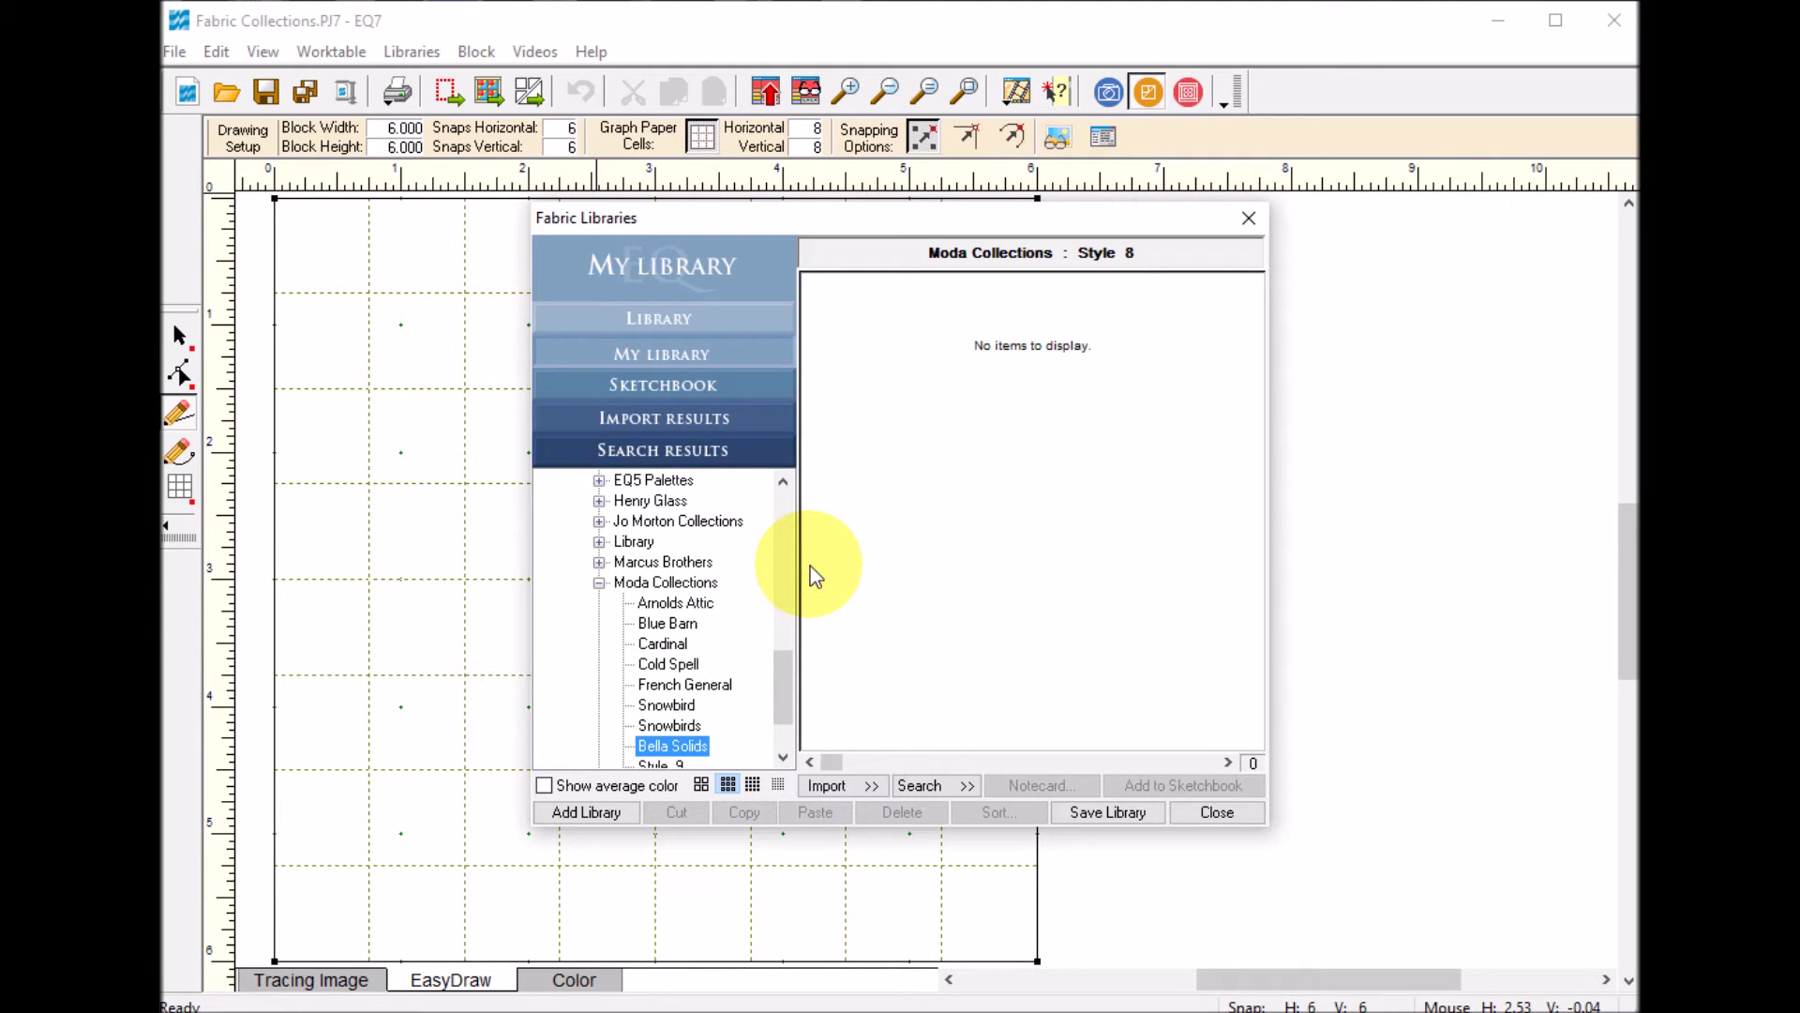
{"action": "left_click", "coordinate": [708, 385]}
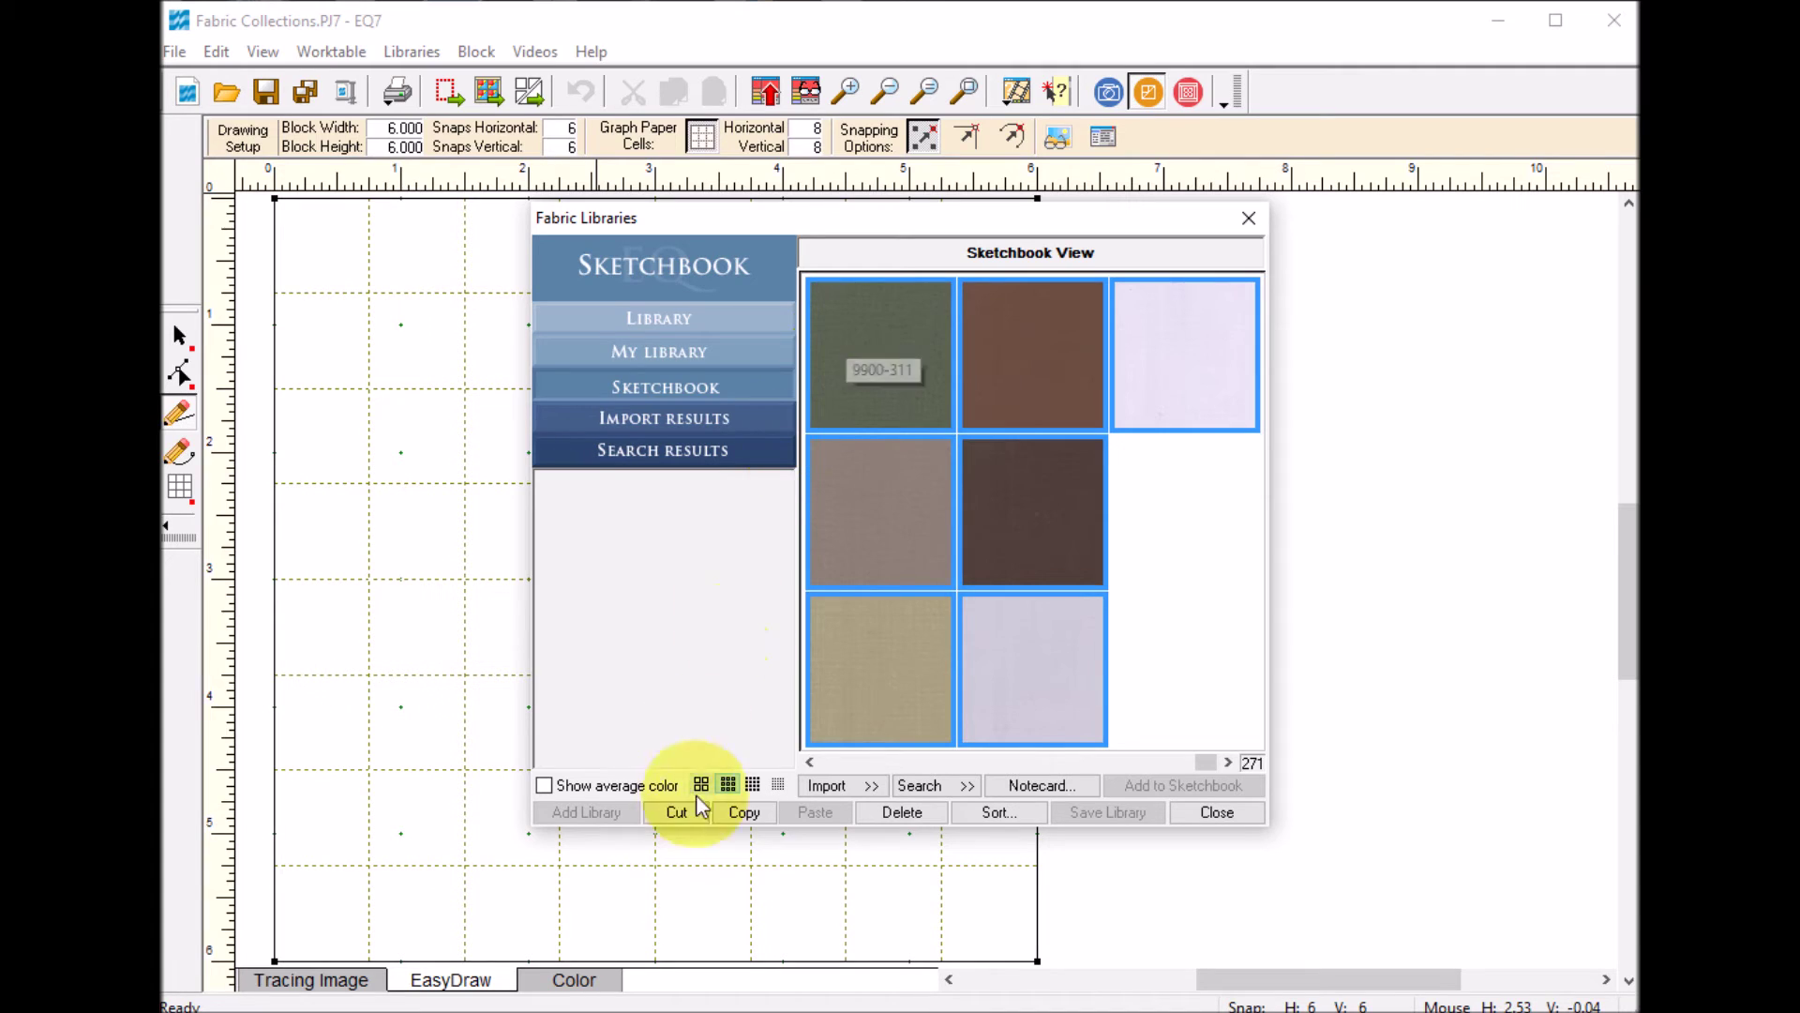
- Paste the 271 copied sketchbook fabrics into the empty Bella Solids style and save the library
{"action": "left_click", "coordinate": [746, 813]}
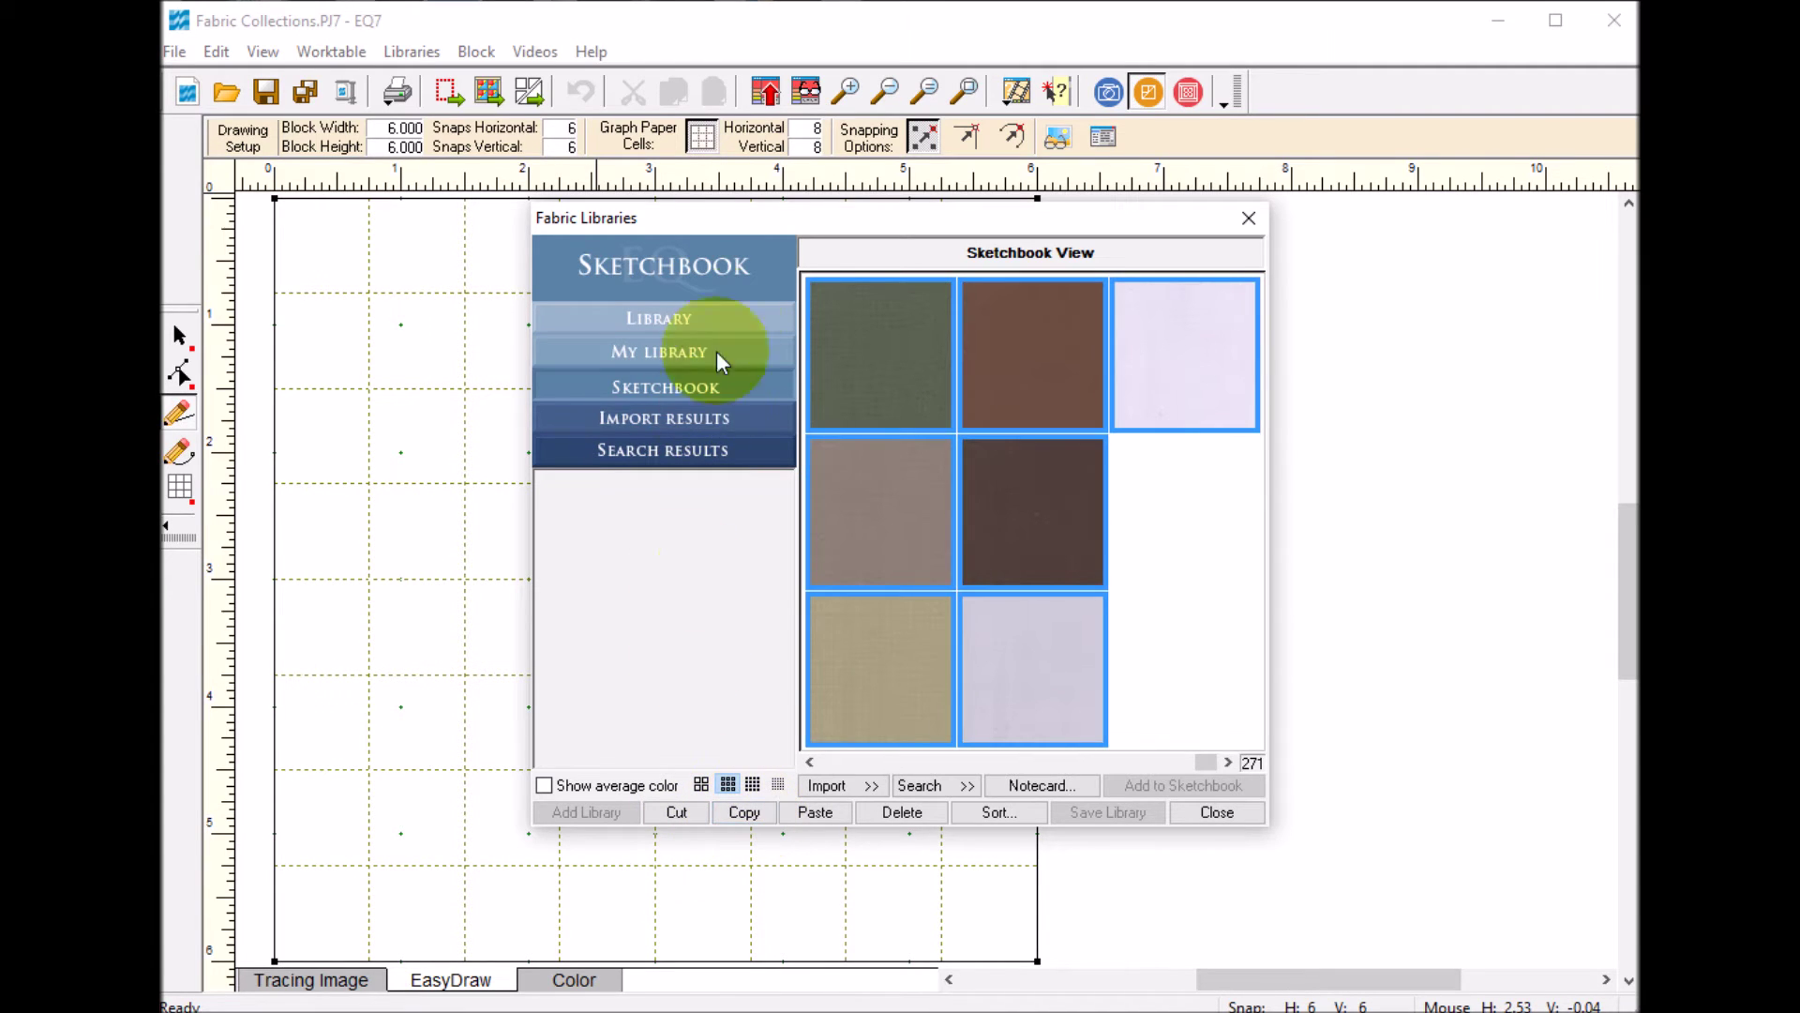
{"action": "left_click", "coordinate": [667, 354]}
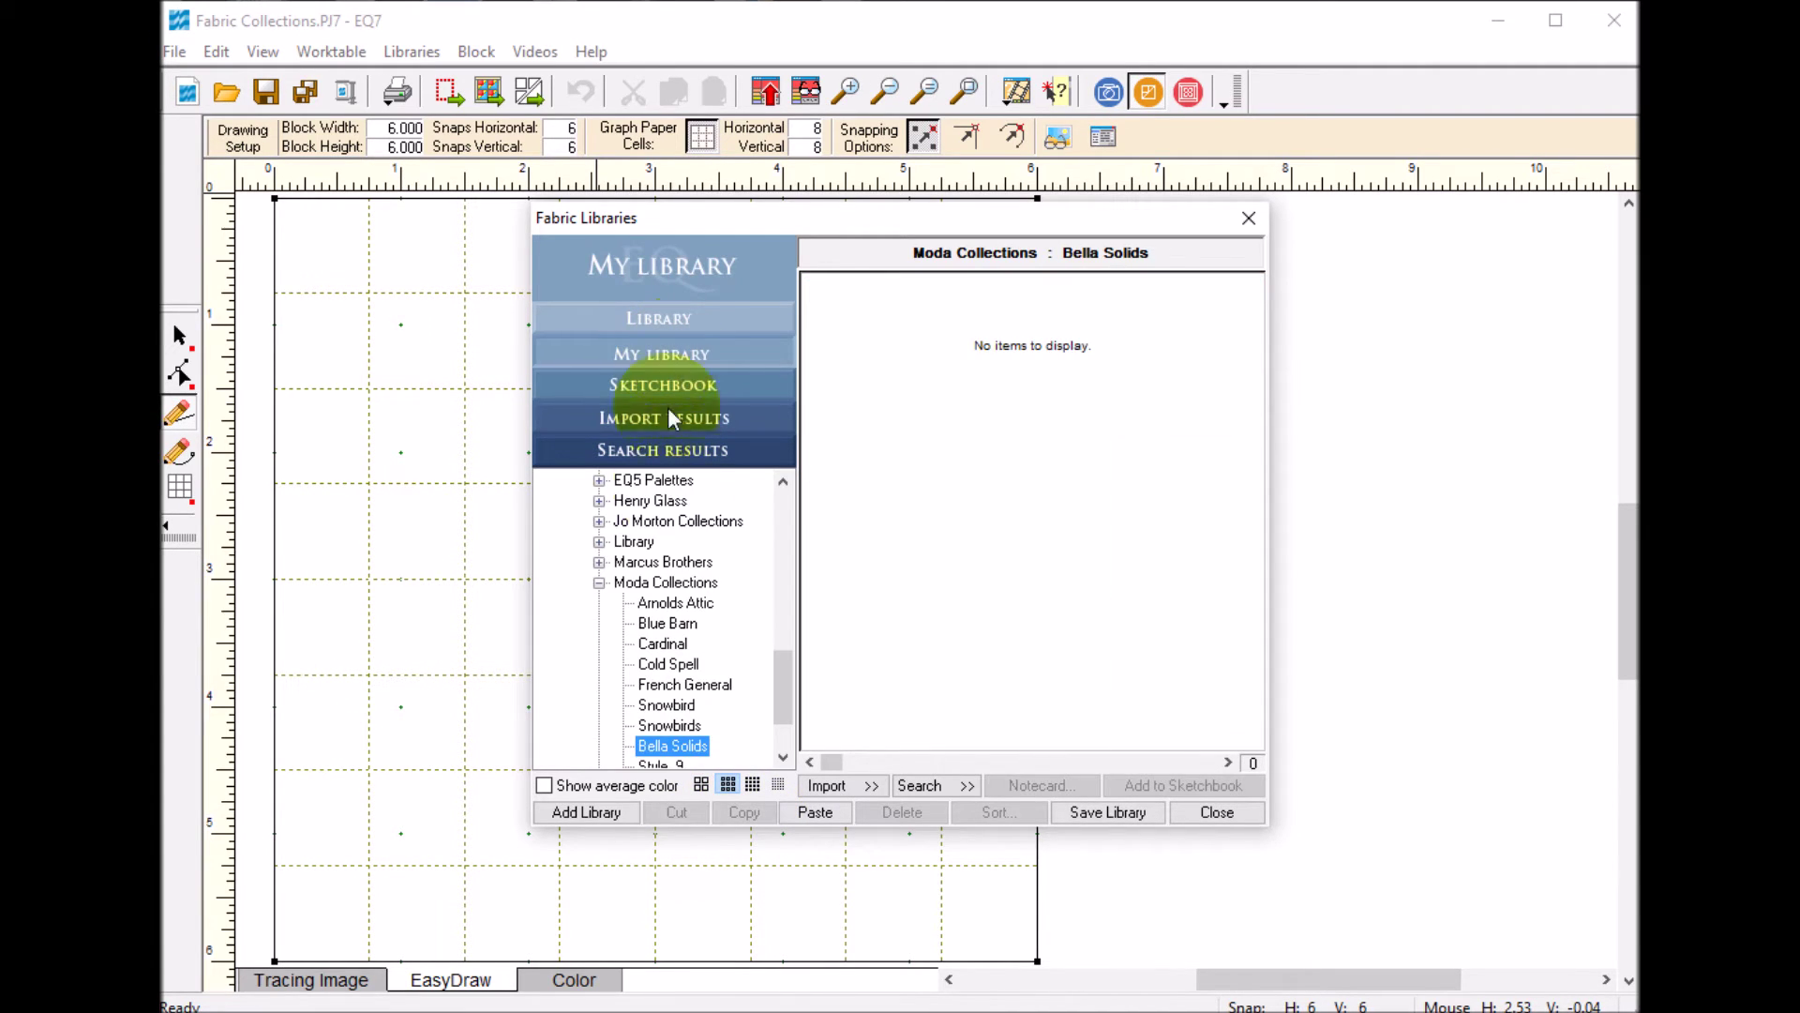
{"action": "left_click", "coordinate": [959, 400]}
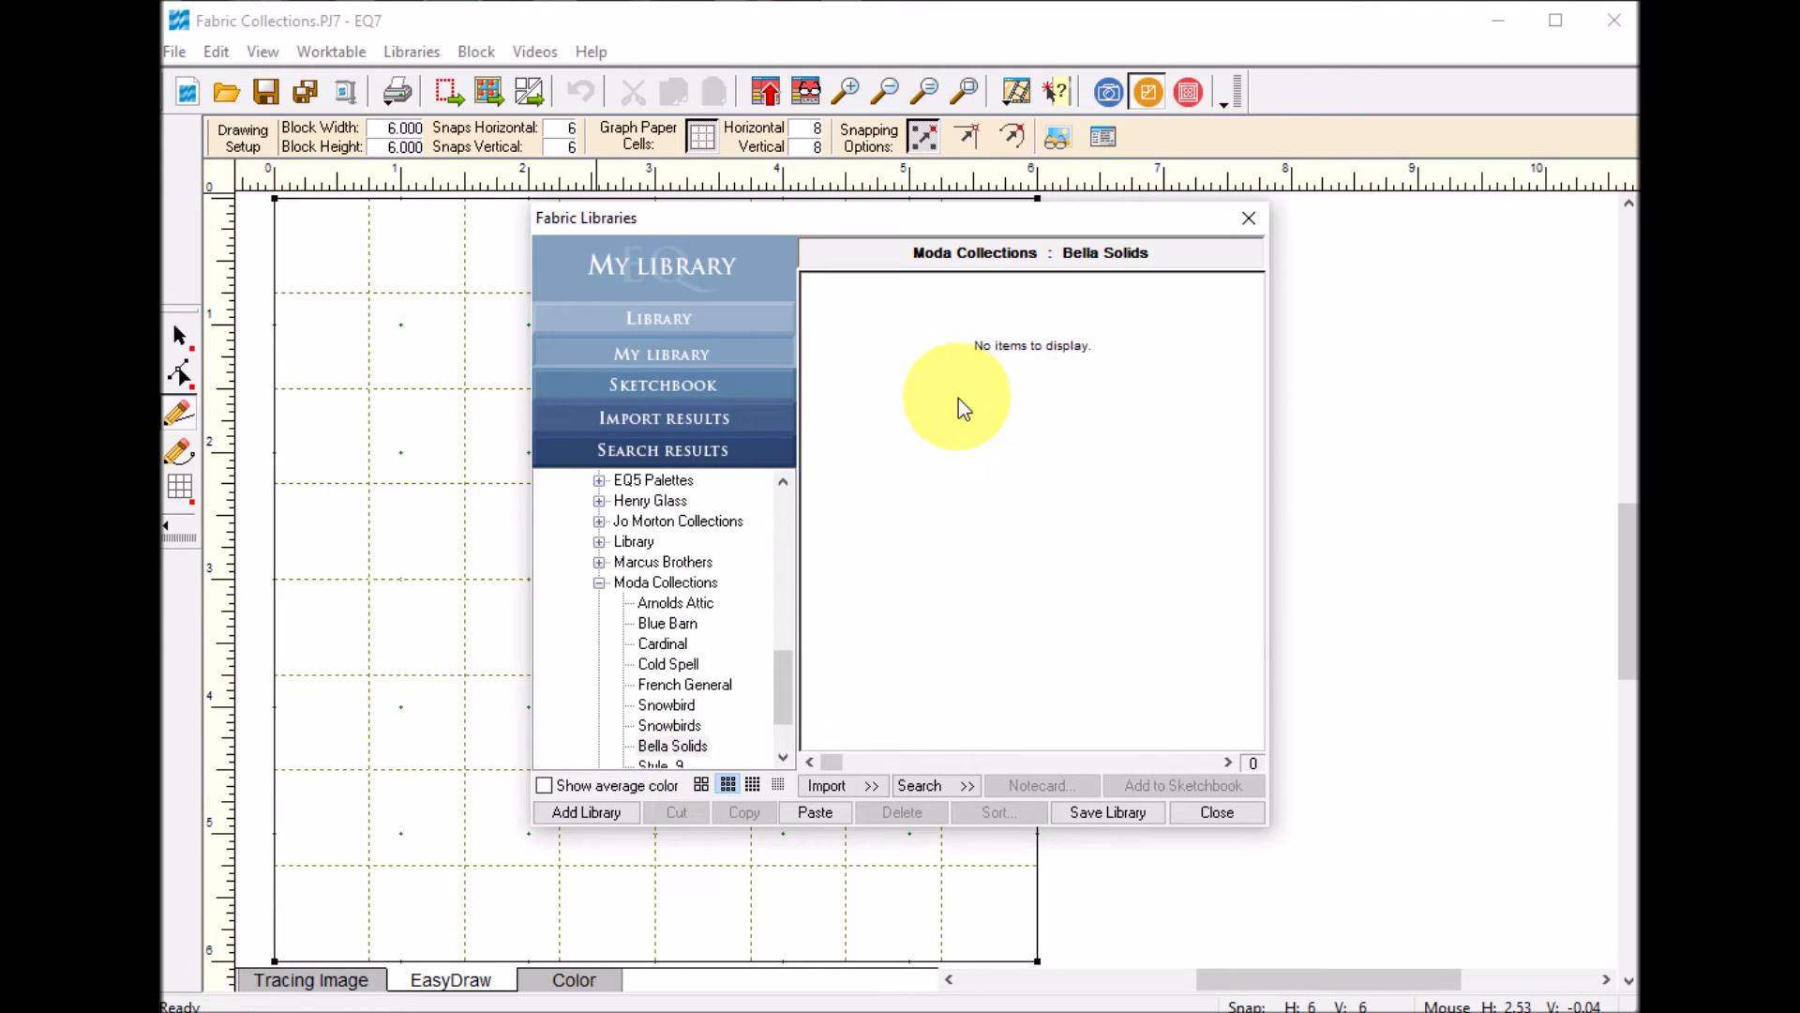
{"action": "left_click", "coordinate": [815, 812]}
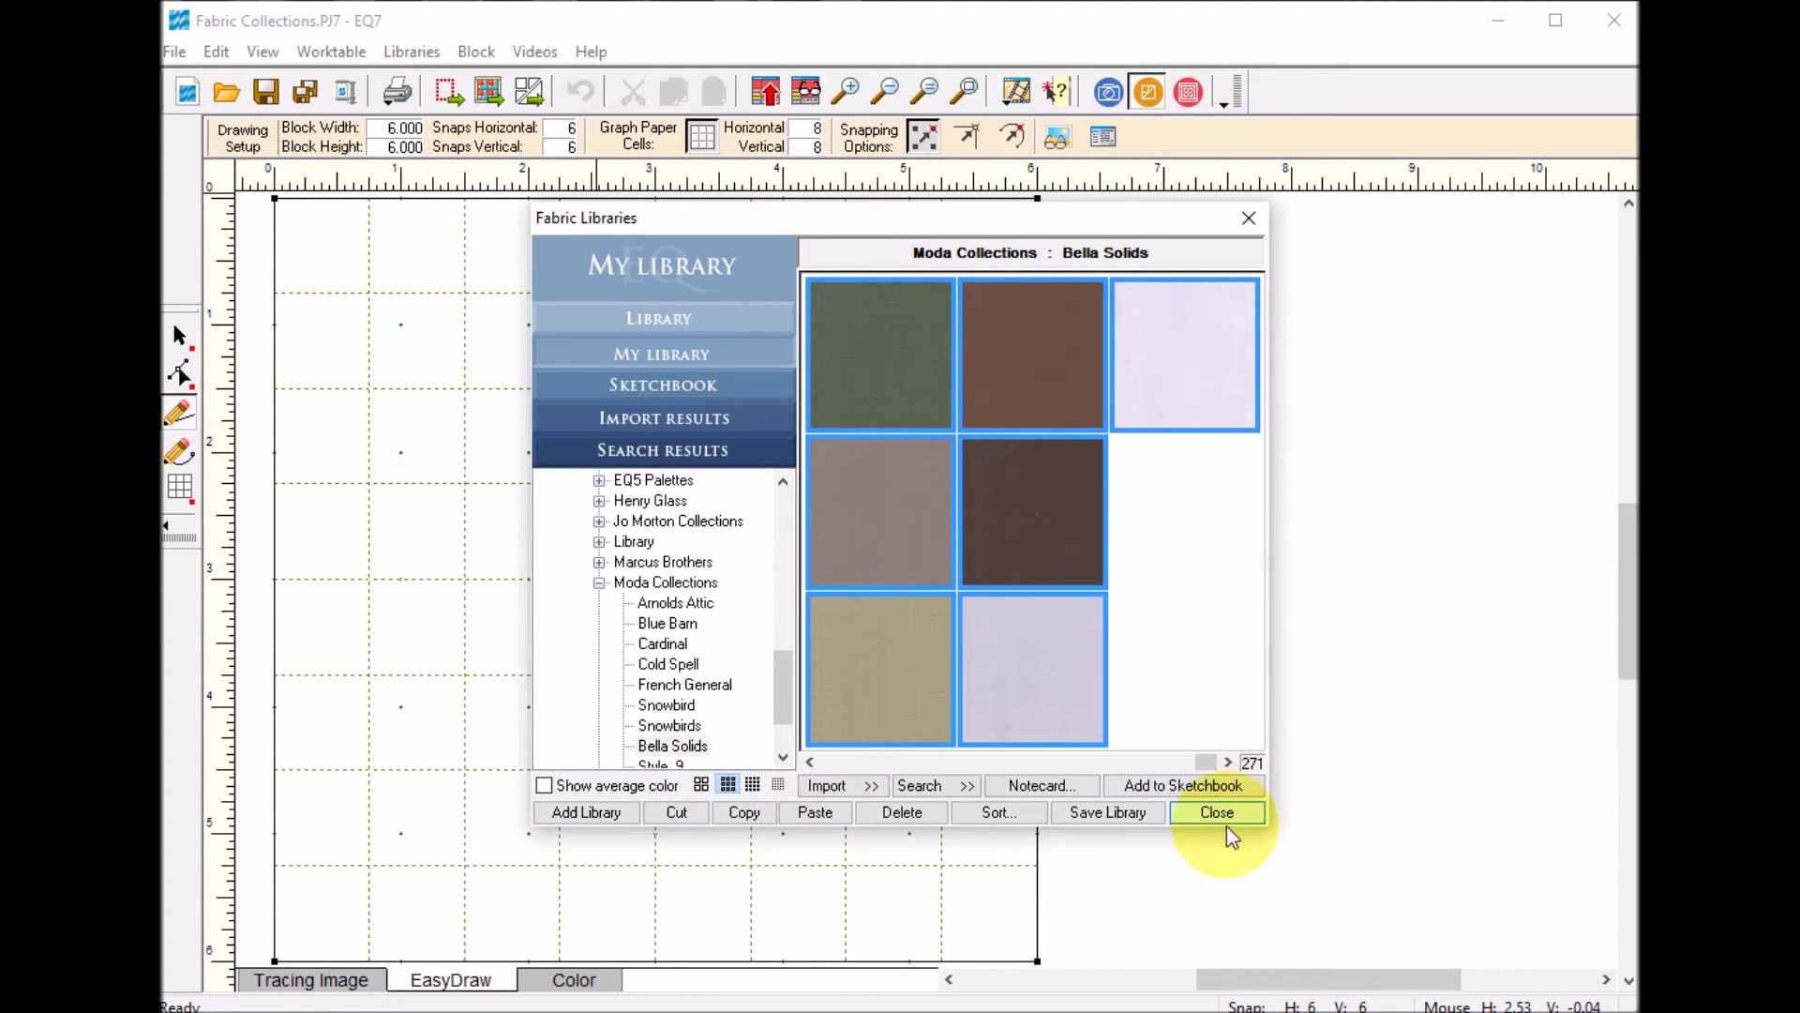
{"action": "left_click", "coordinate": [1117, 814]}
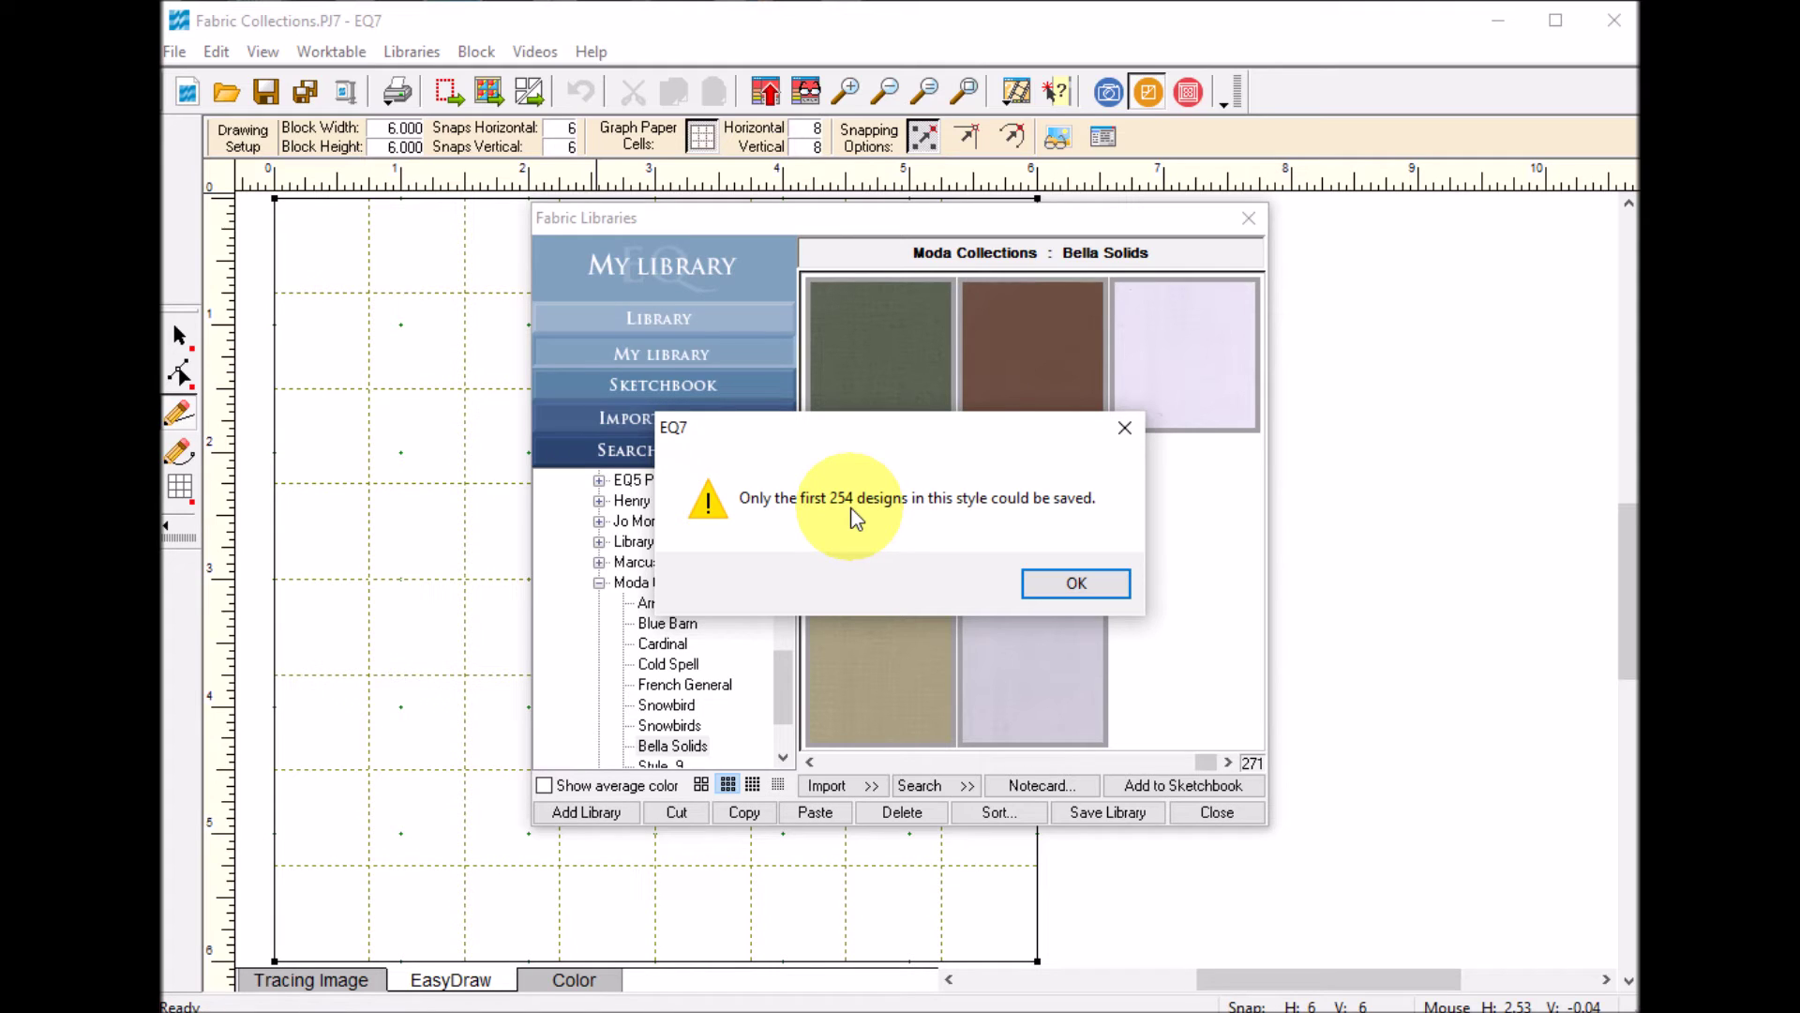
- Accept the 254-design save limit and rename Style 9 to 'Bella Solids part 2'
{"action": "left_click", "coordinate": [1079, 583]}
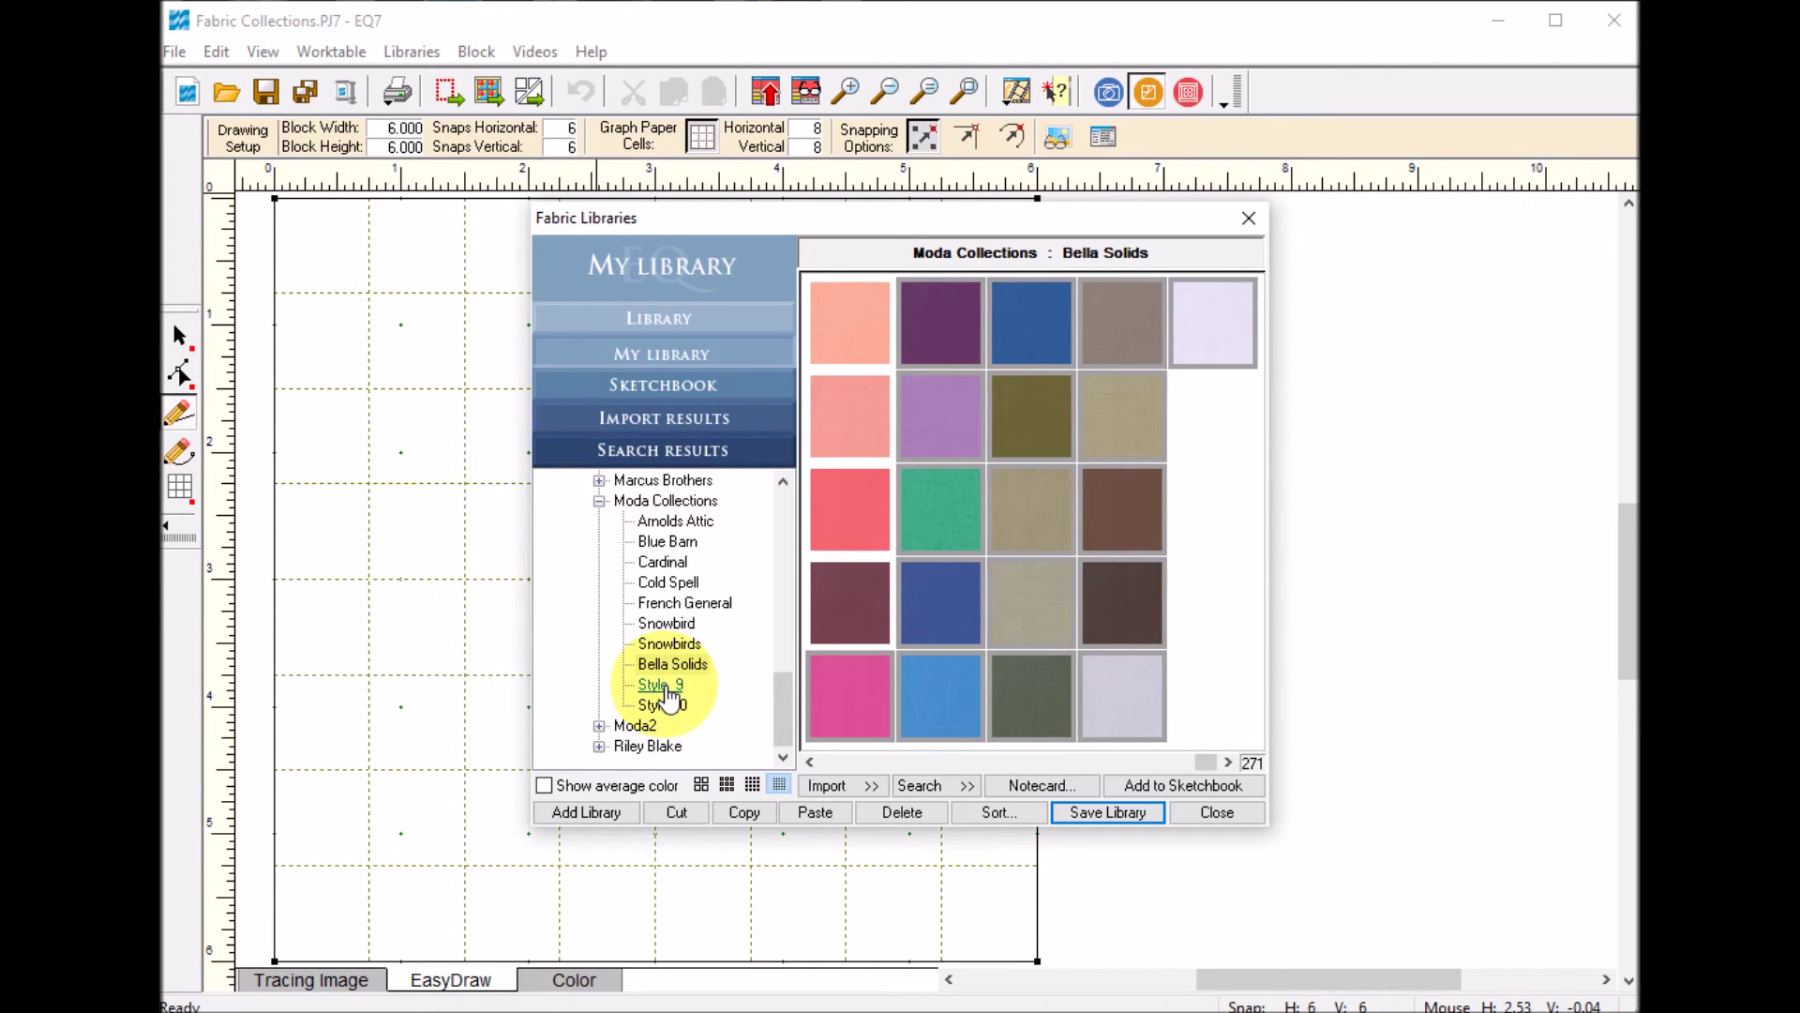
{"action": "left_click", "coordinate": [662, 685]}
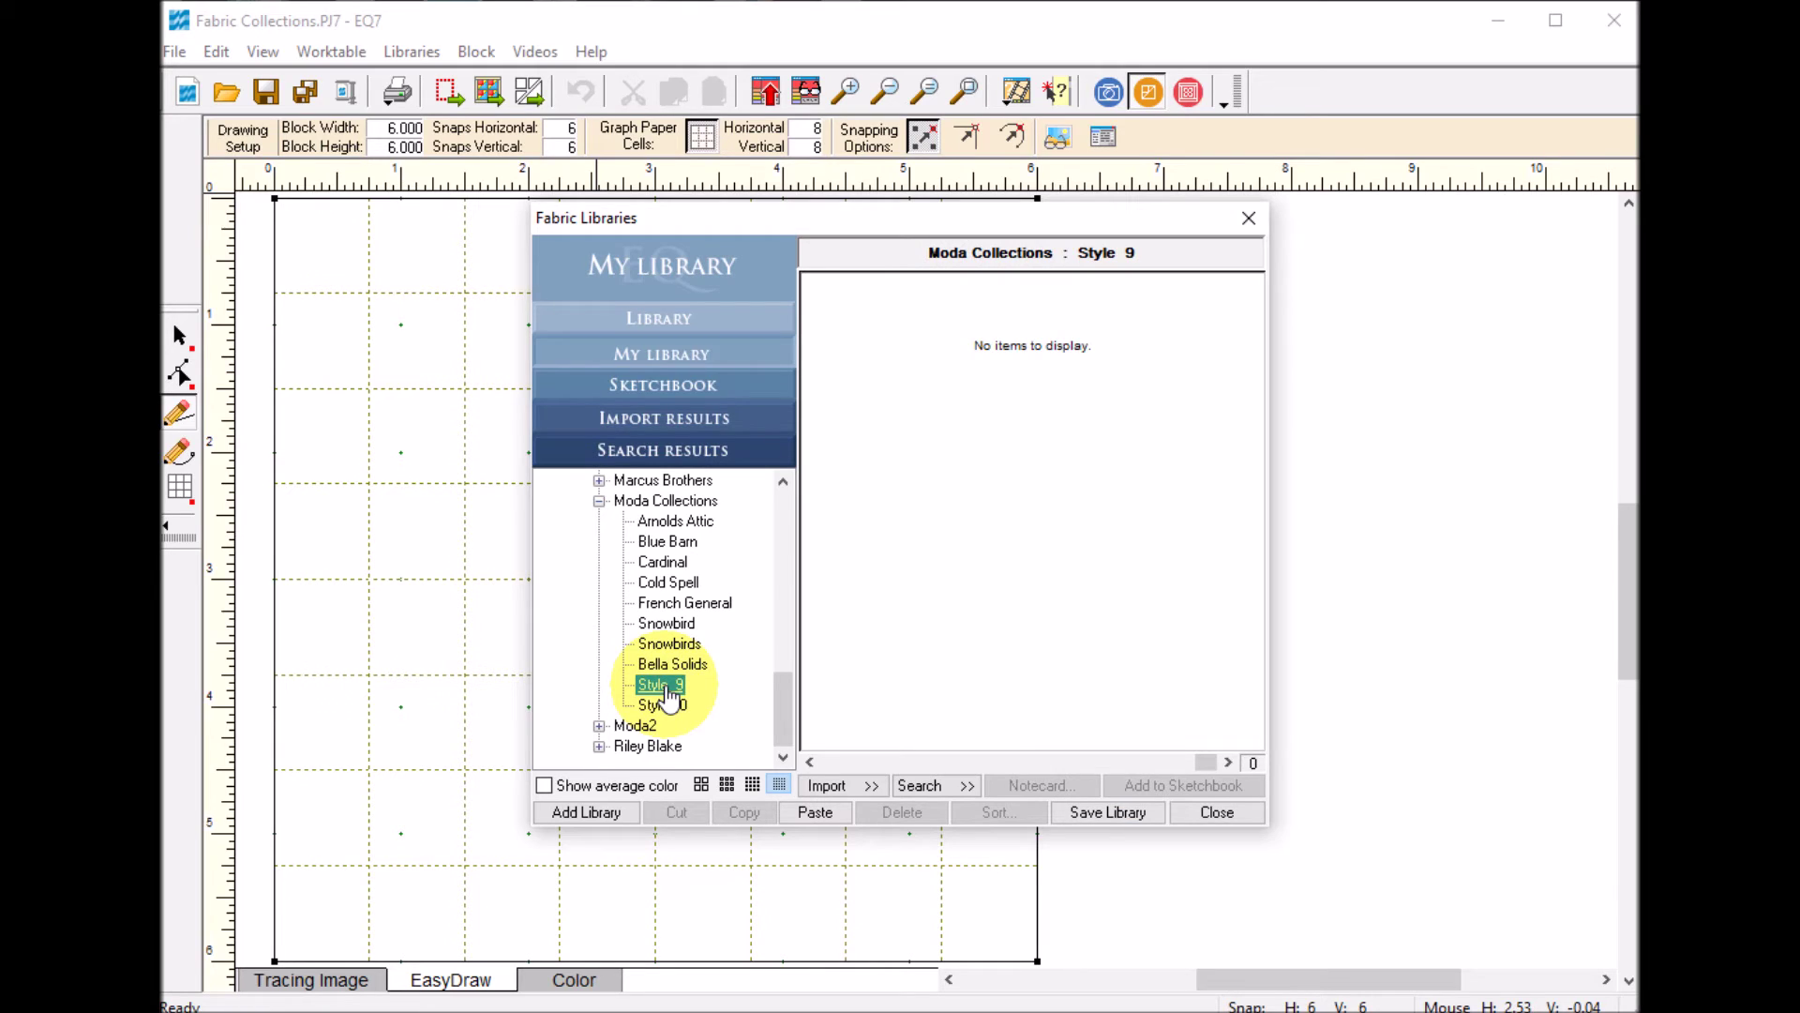
{"action": "right_click", "coordinate": [667, 696]}
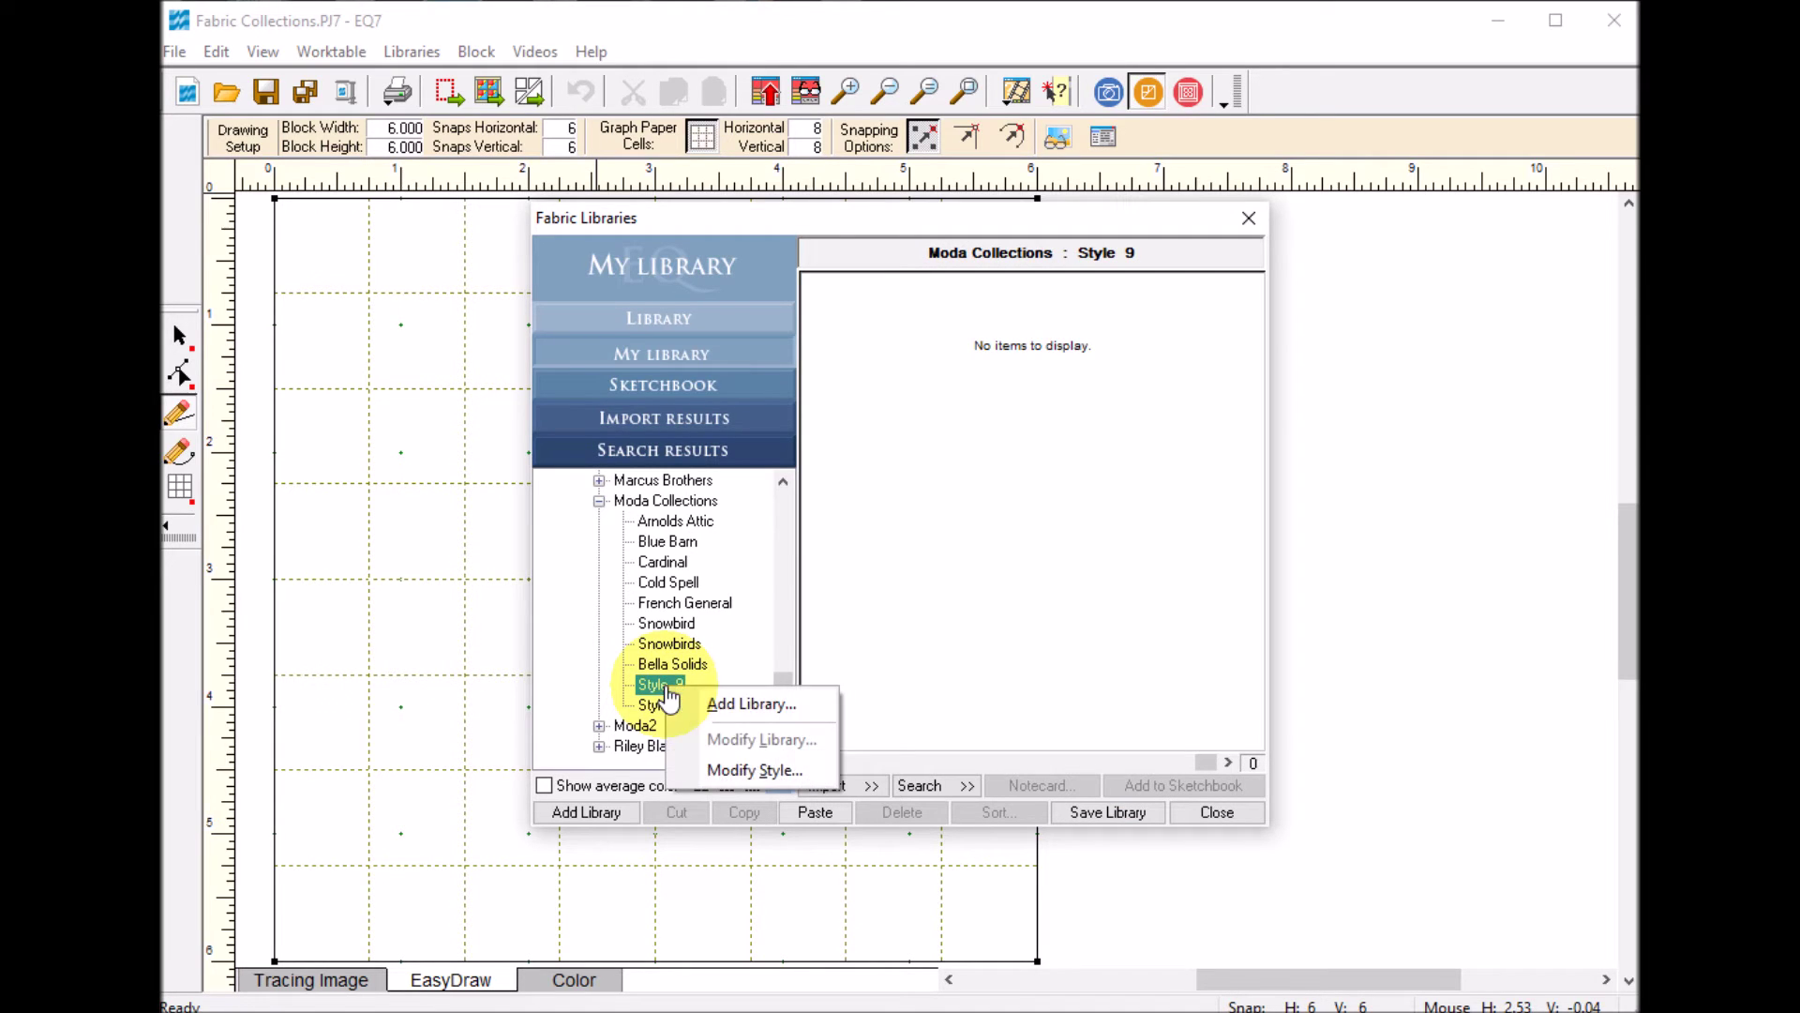
{"action": "left_click", "coordinate": [752, 768]}
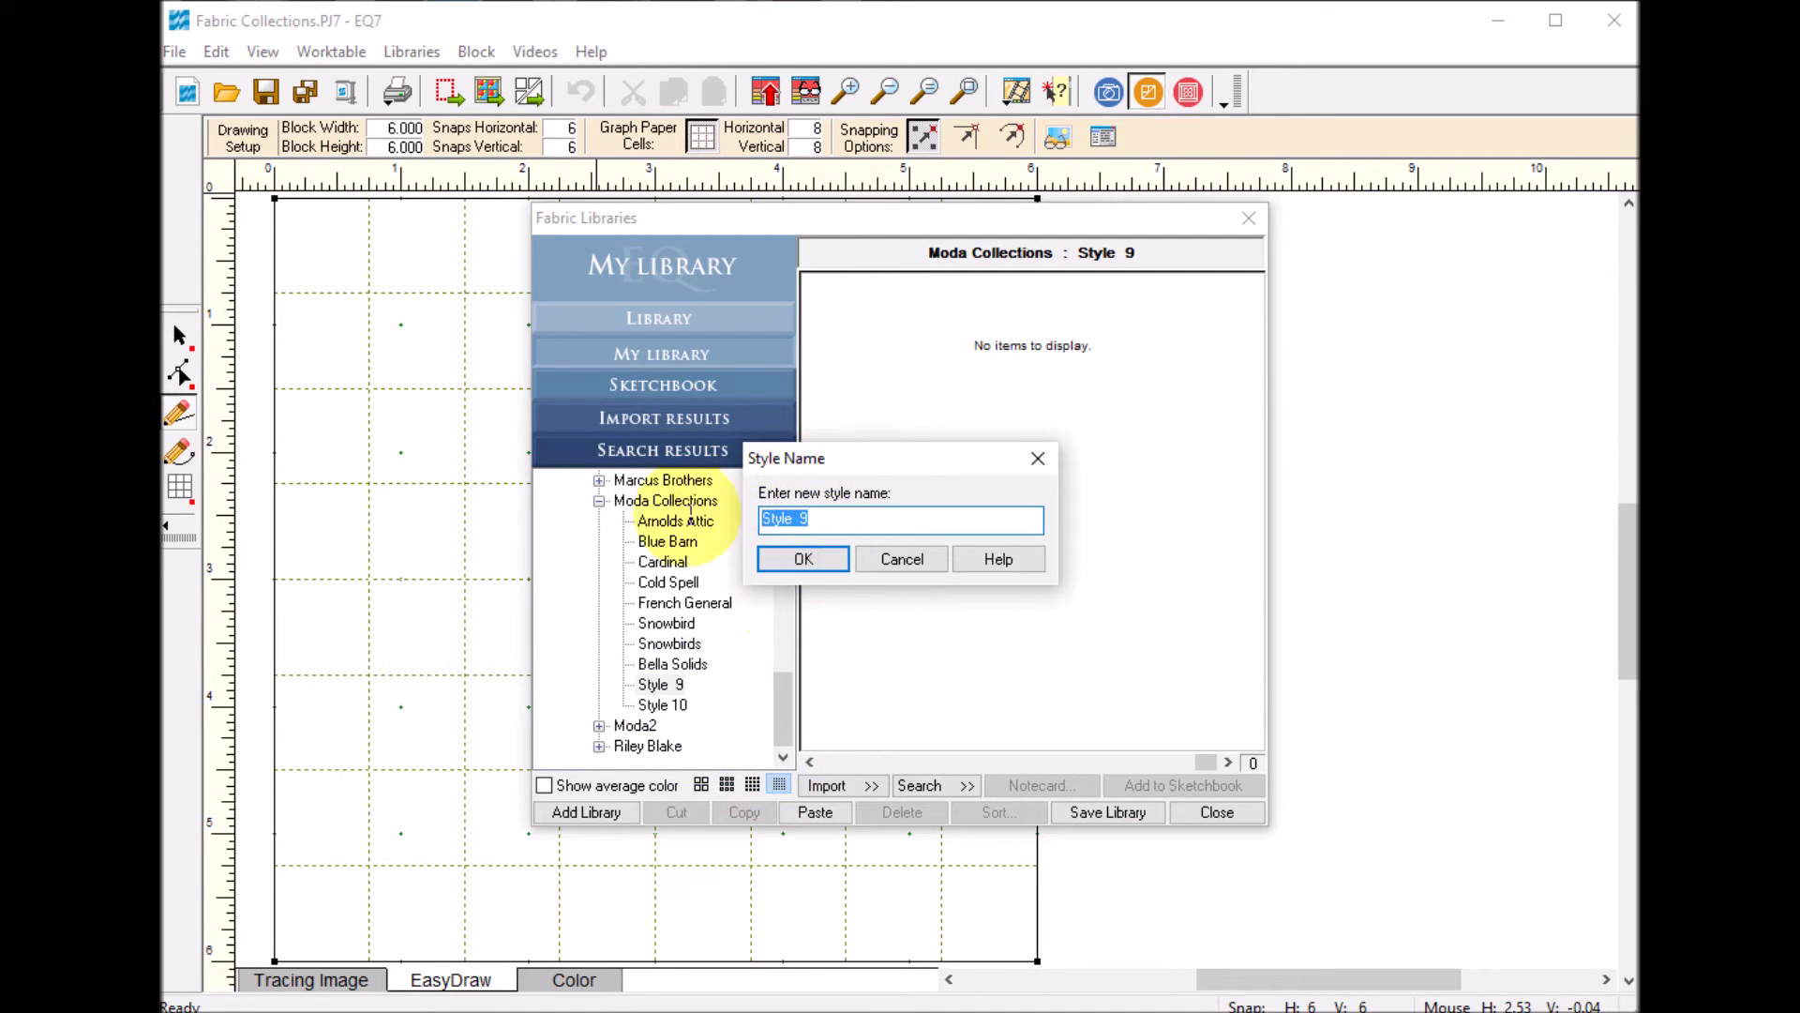
{"action": "type", "text": "Bell"}
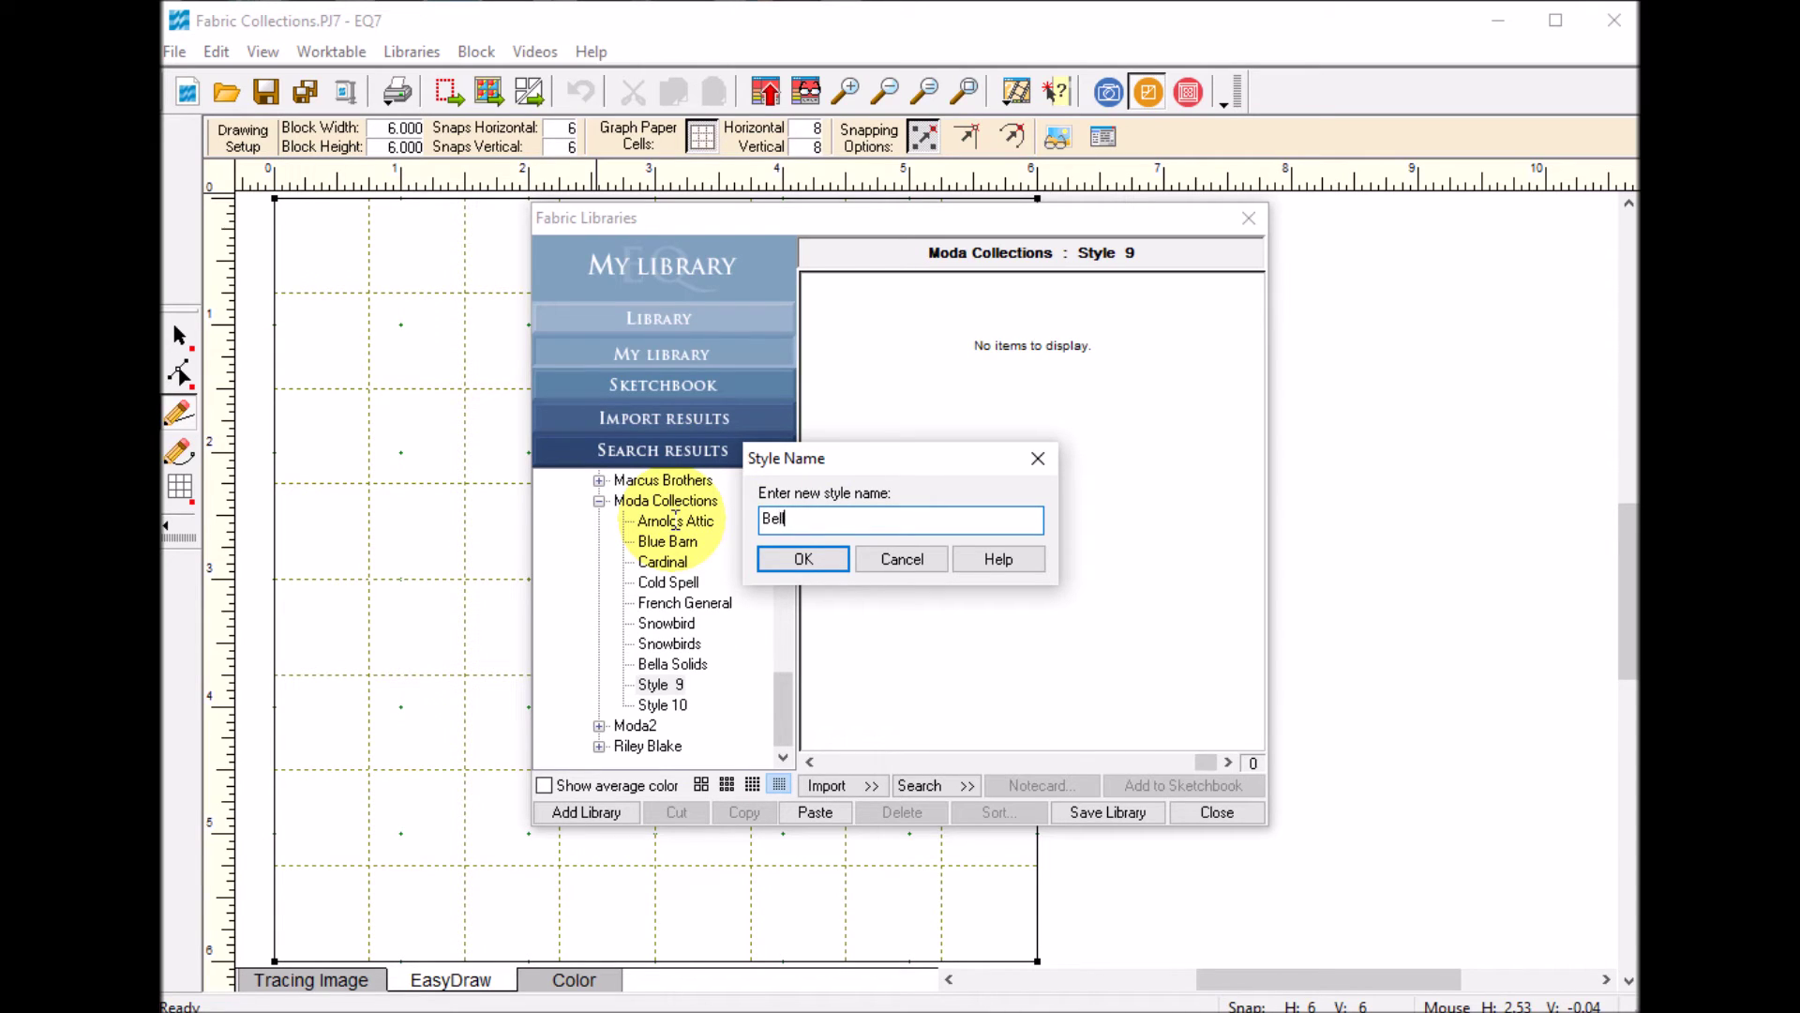
{"action": "type", "text": "a Solids part 2"}
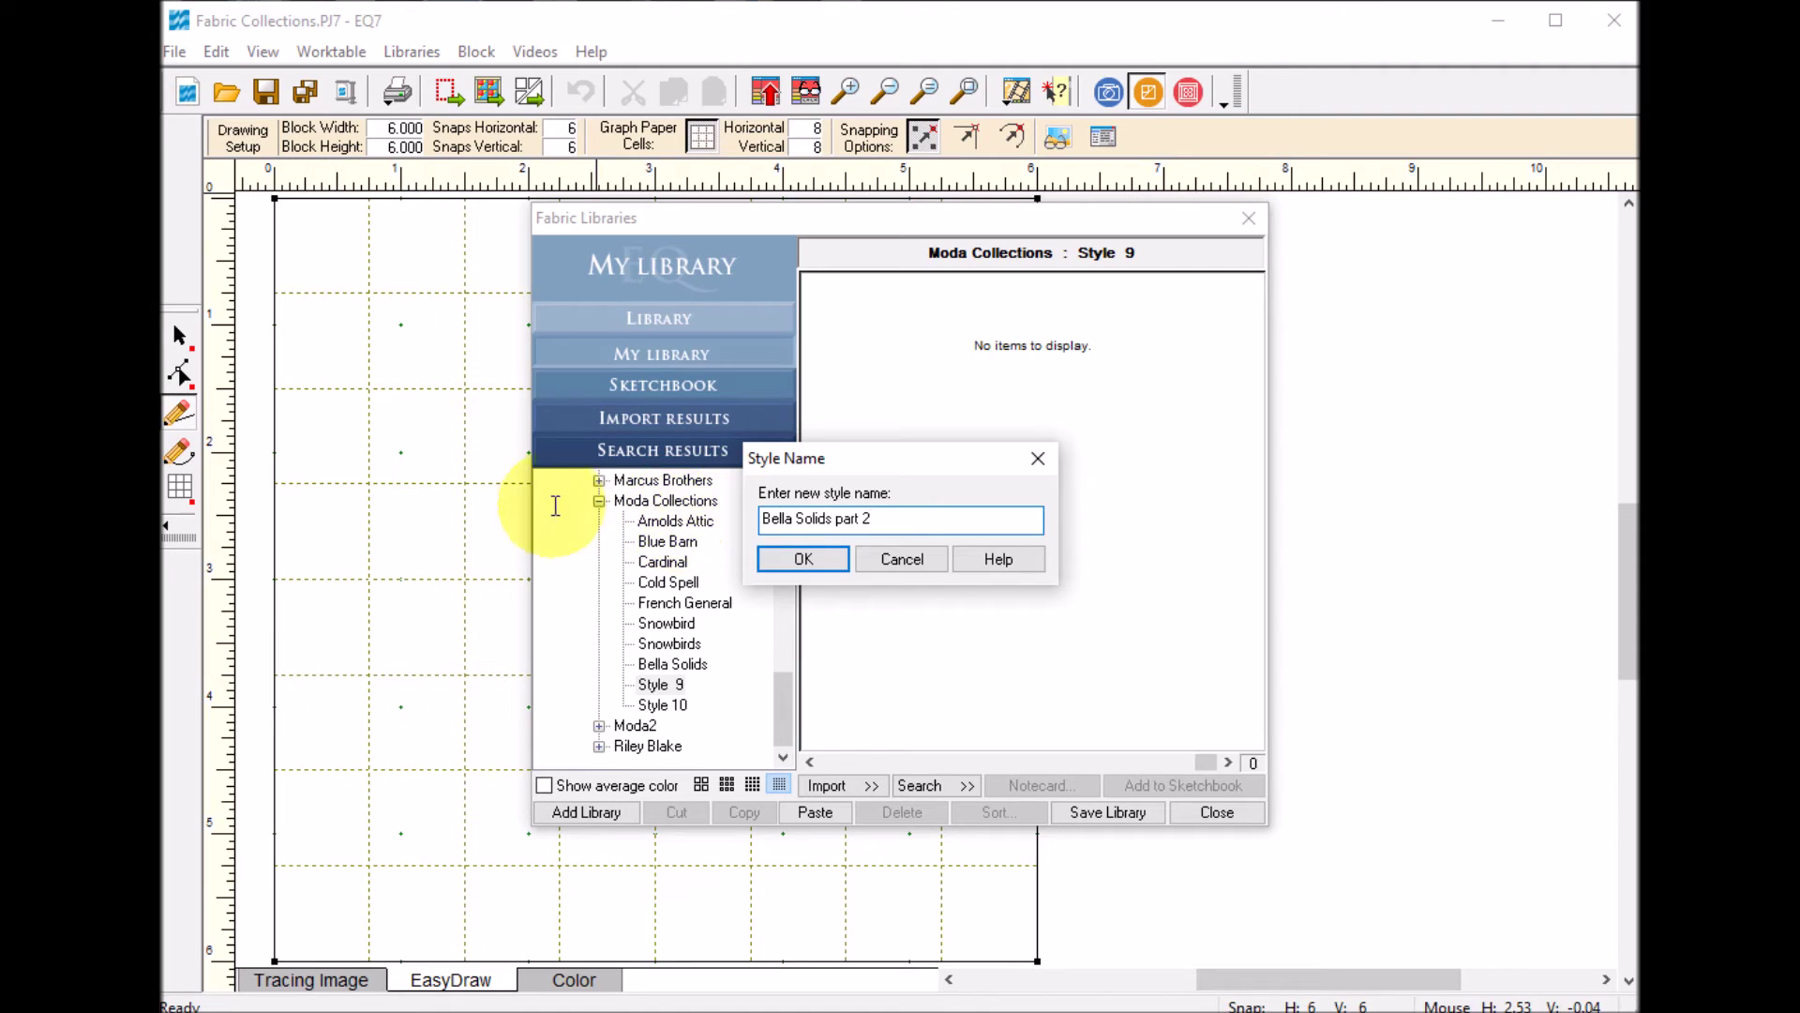
{"action": "left_click", "coordinate": [806, 561]}
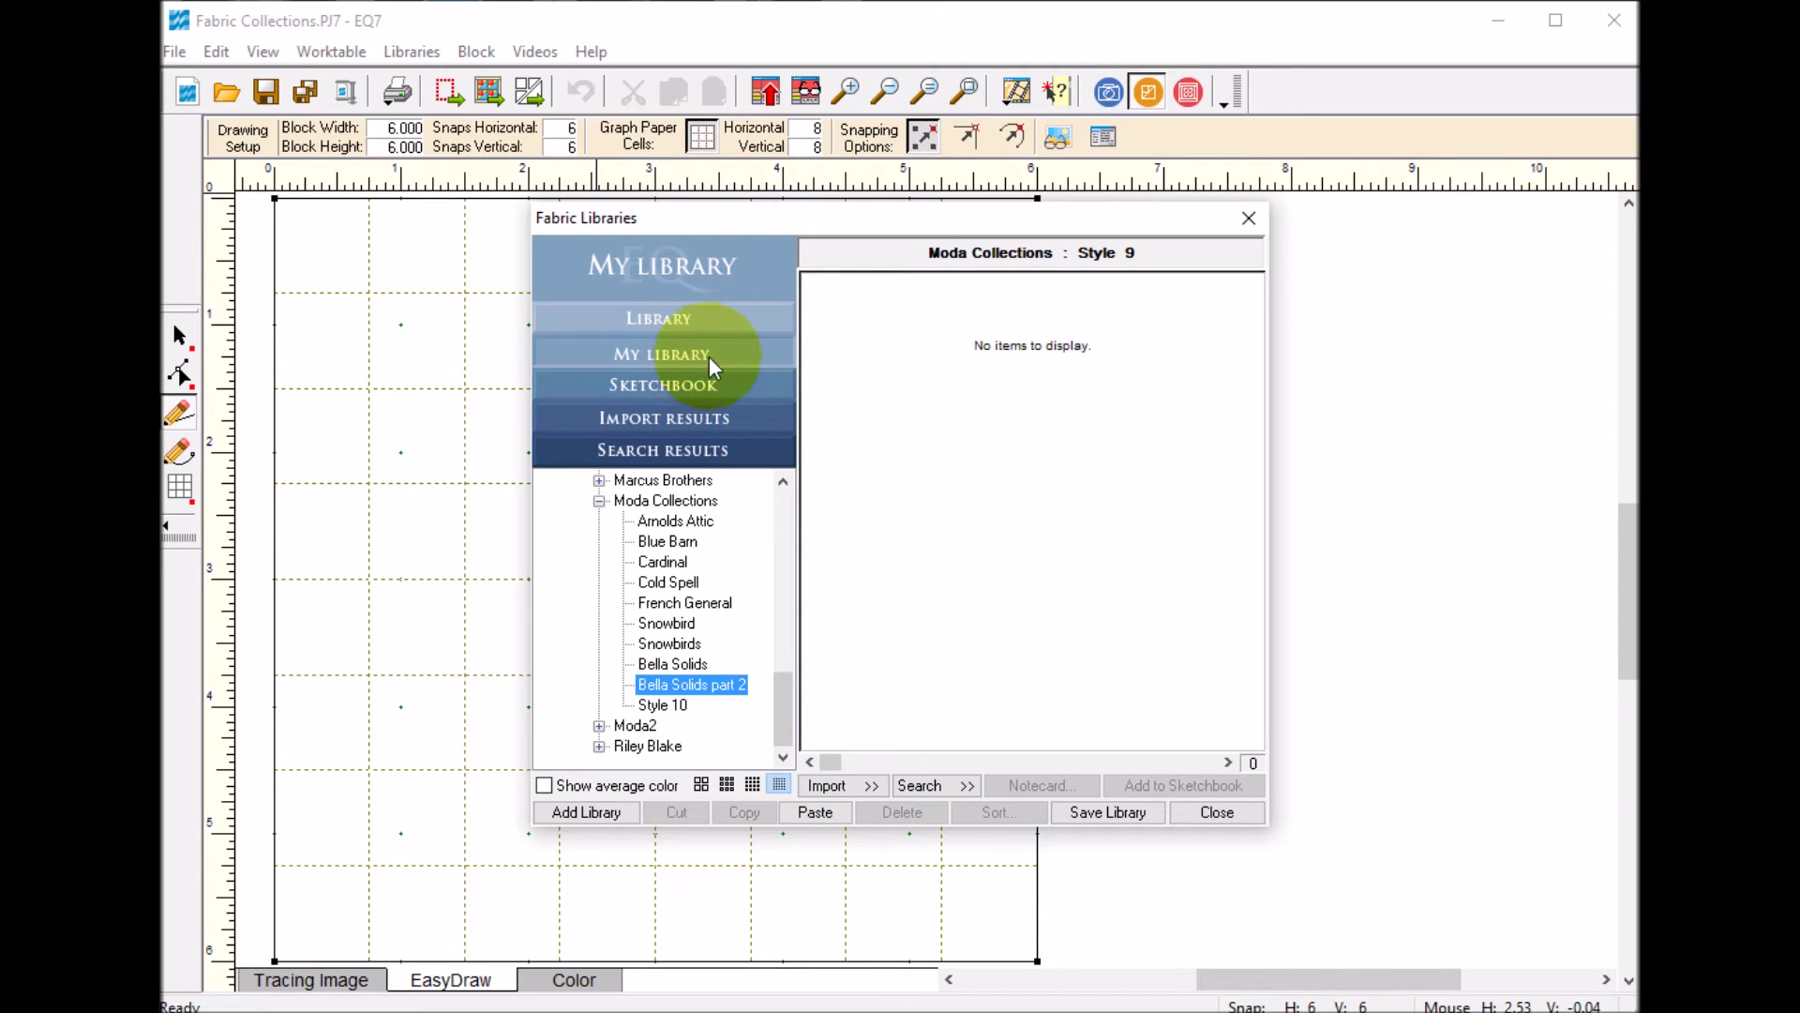
{"action": "left_click", "coordinate": [690, 385]}
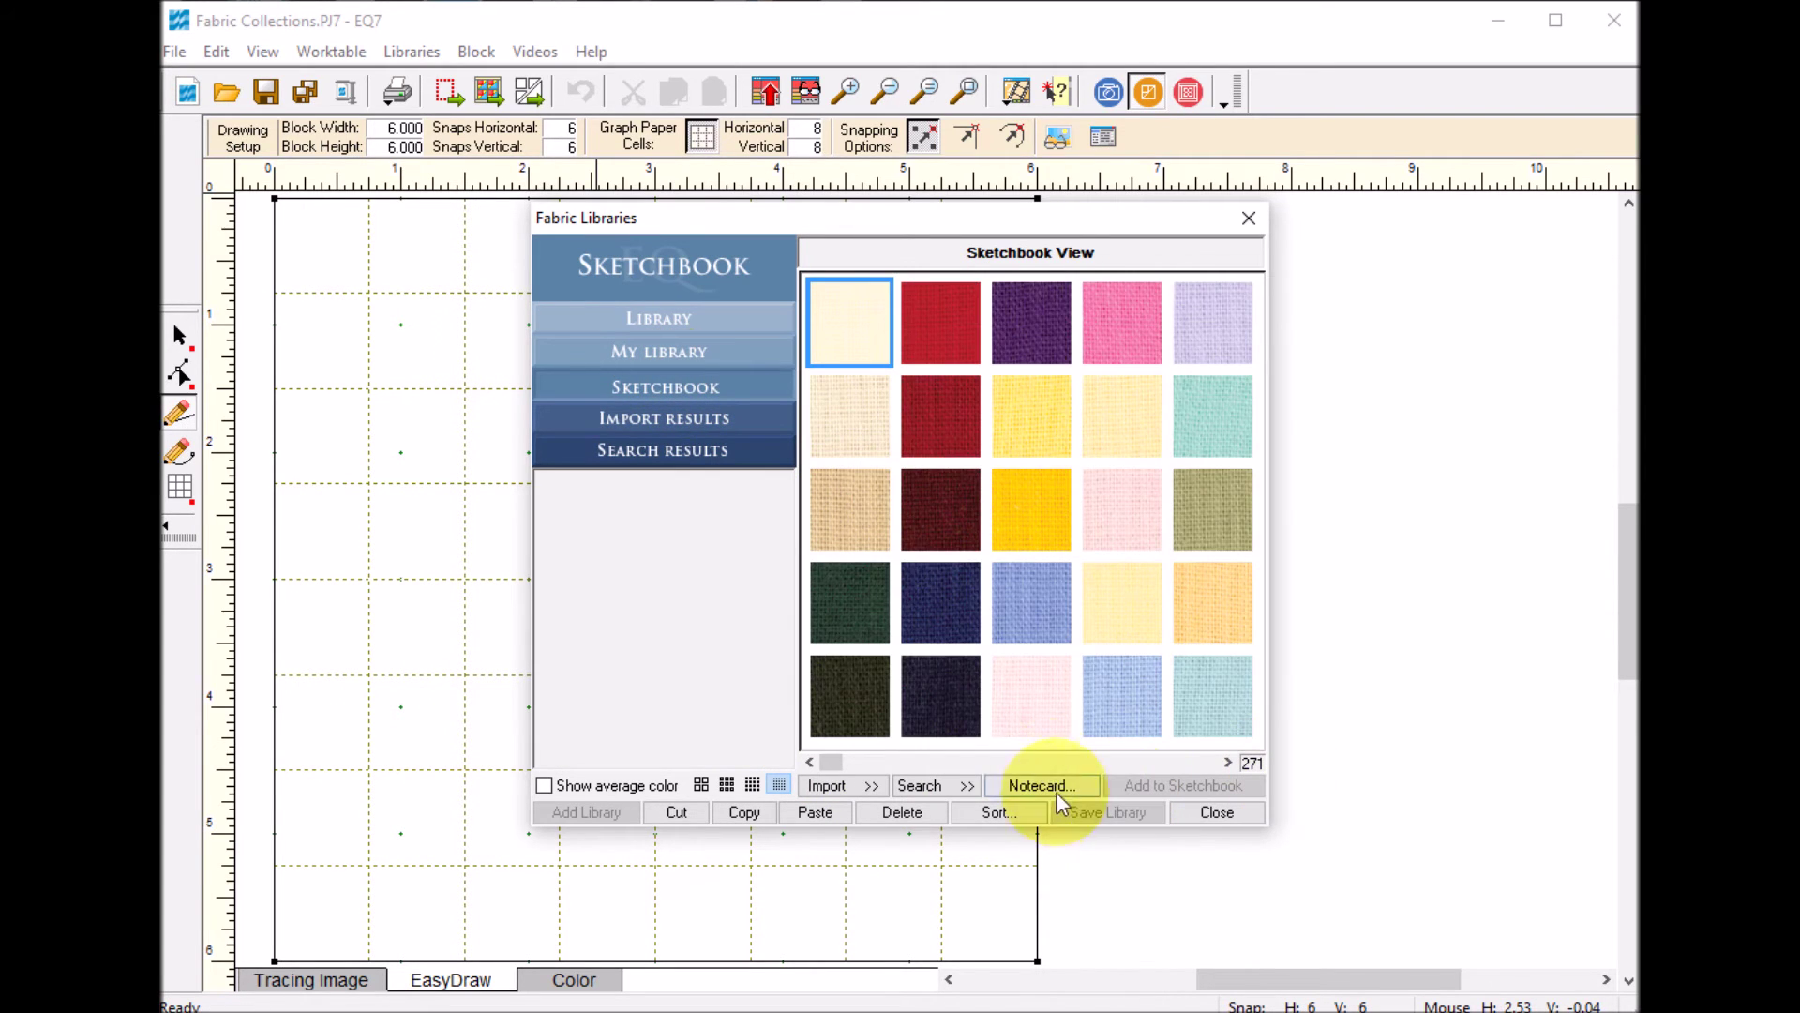
- Copy the remaining 17 sketchbook fabrics into Bella Solids part 2 and save the library
{"action": "left_click_drag", "start_coordinate": [853, 757], "coordinate": [1157, 793]}
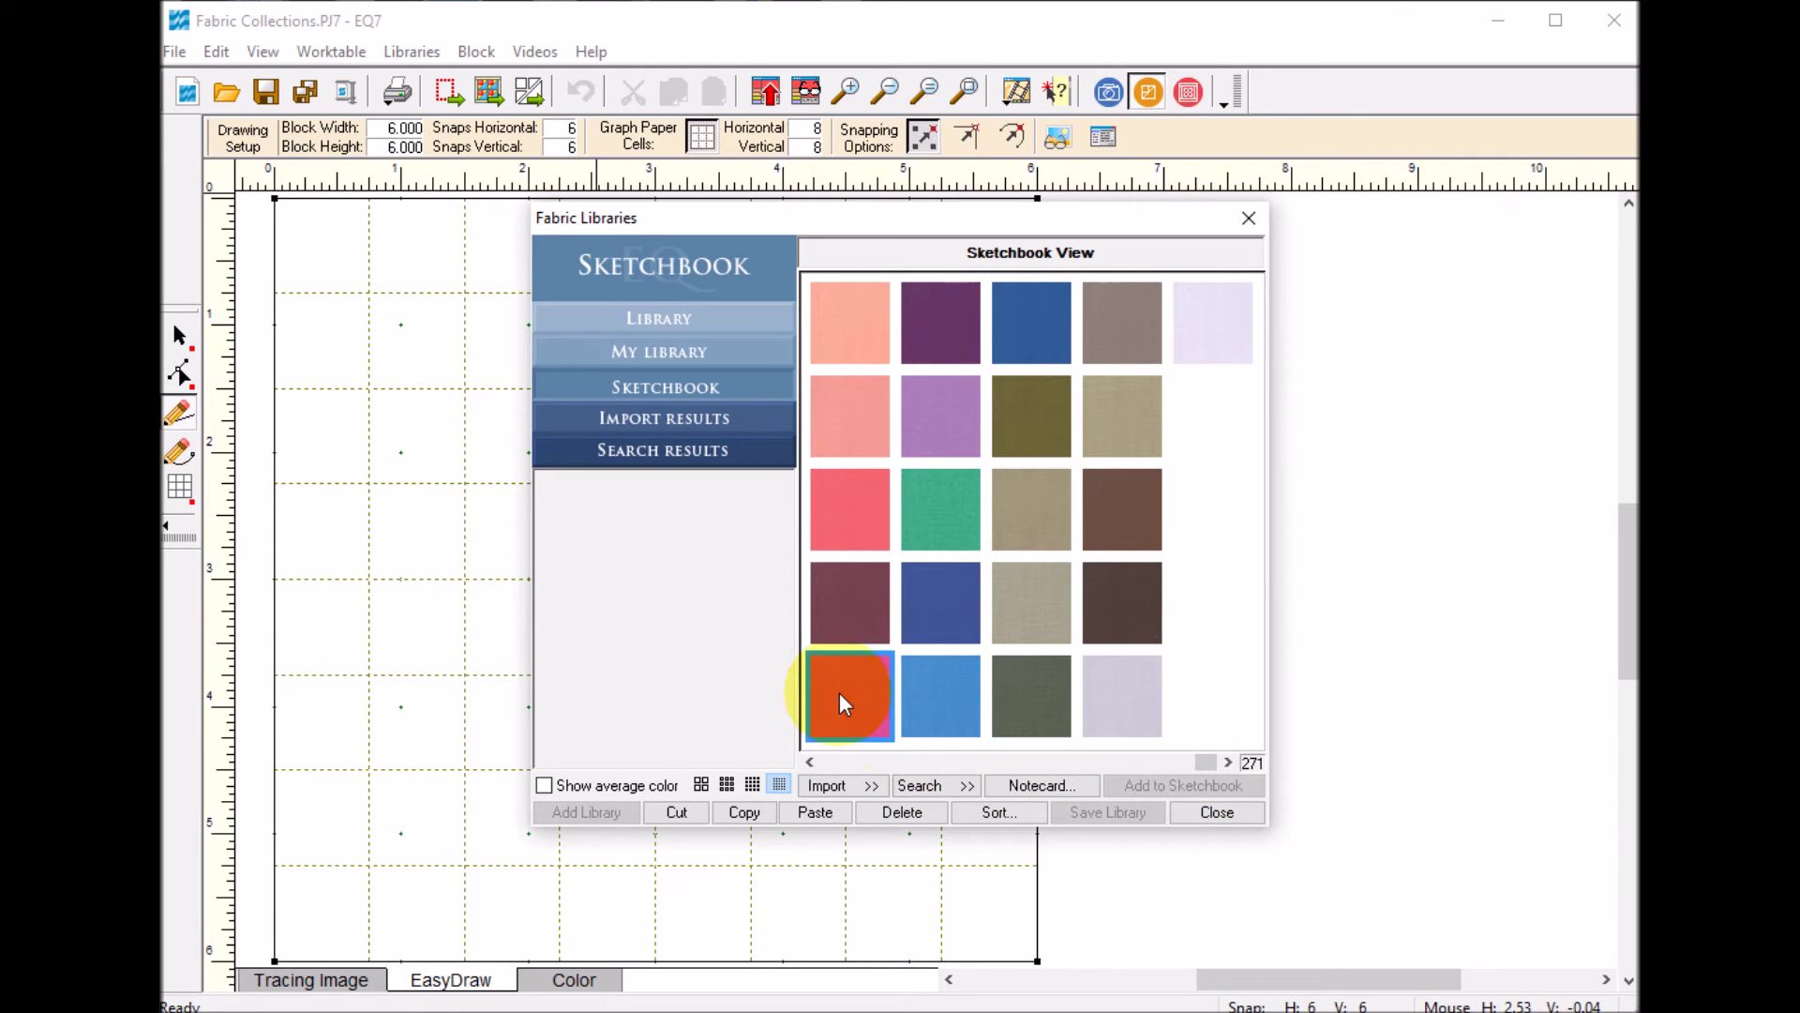
{"action": "left_click", "coordinate": [1225, 330], "text": "shift"}
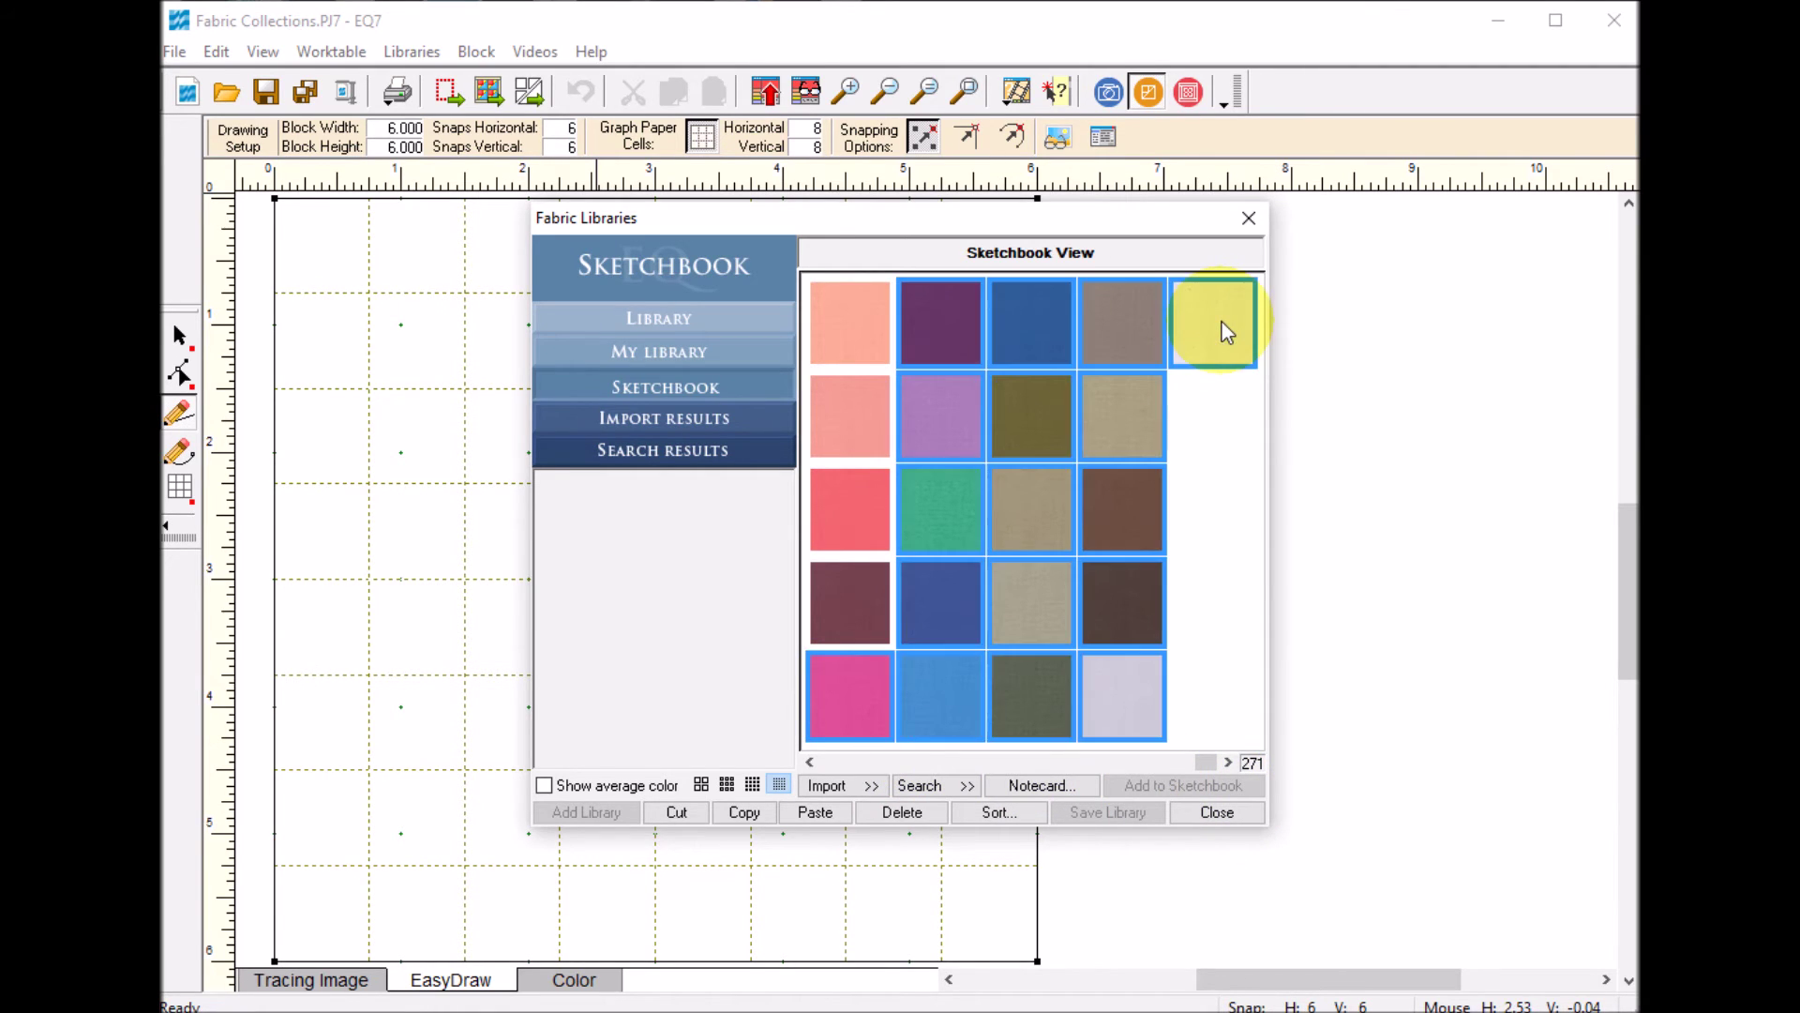
{"action": "left_click", "coordinate": [744, 811]}
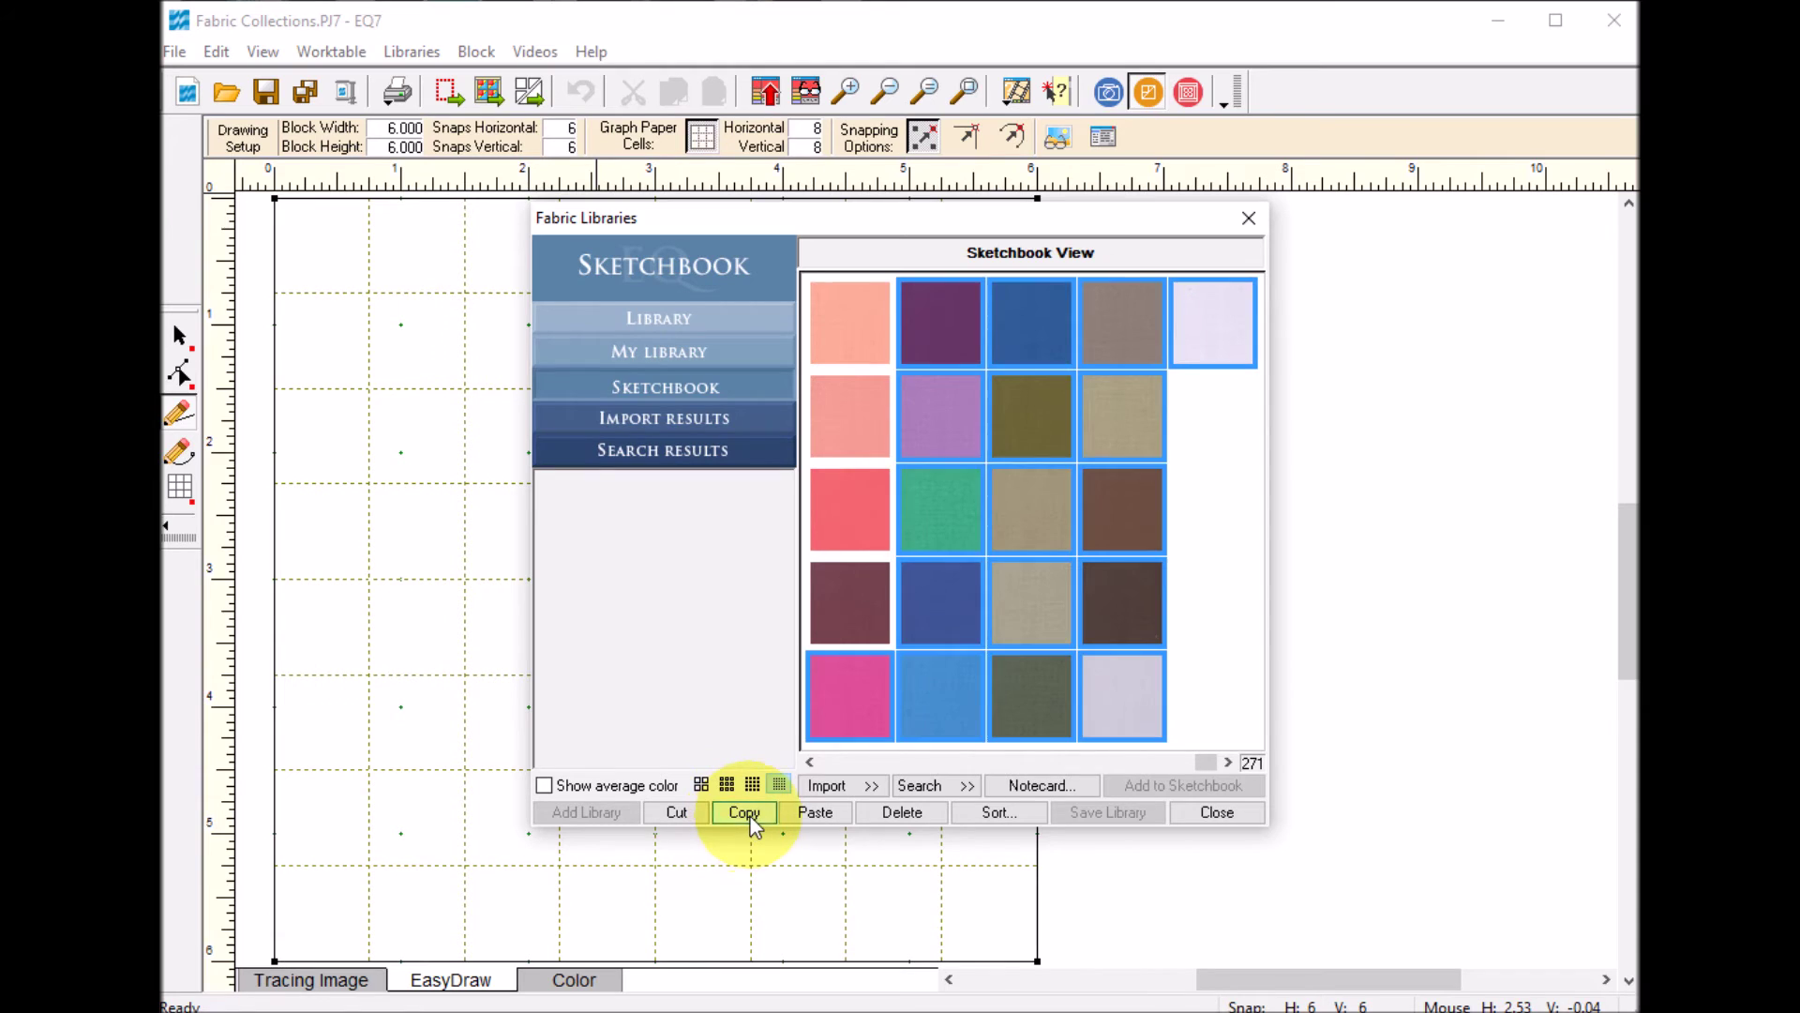
{"action": "left_click", "coordinate": [687, 356]}
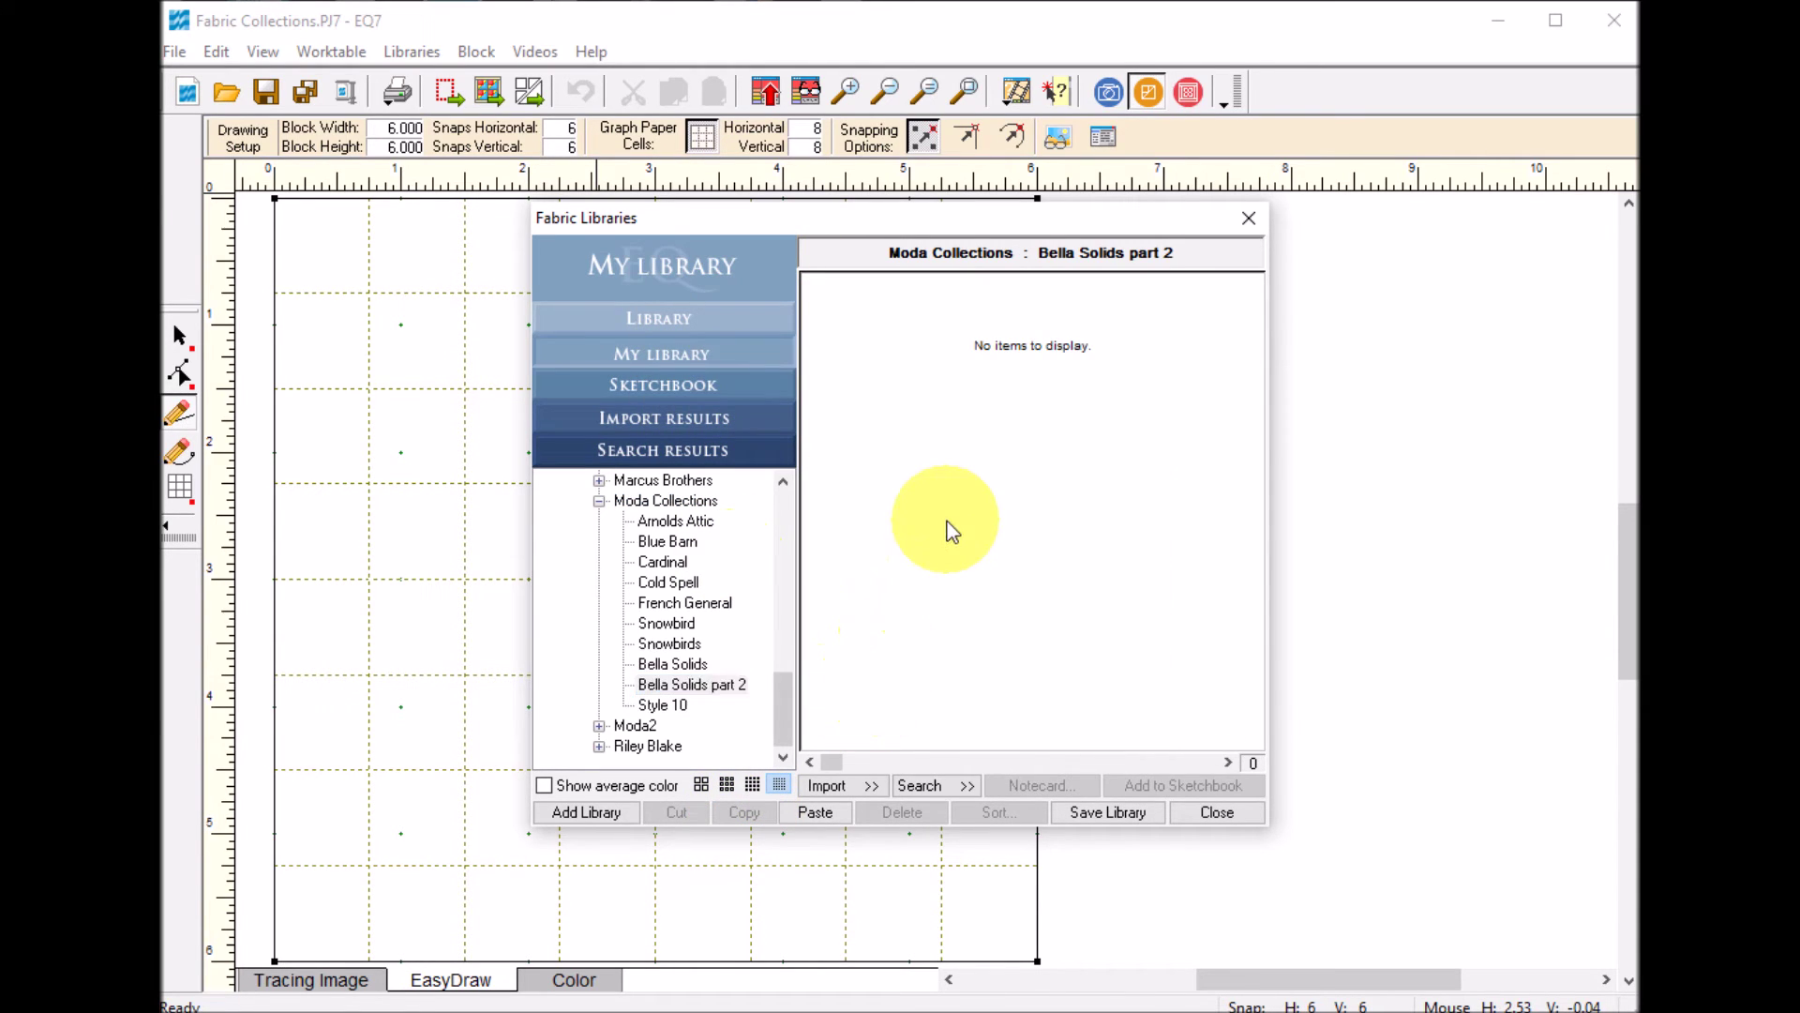
{"action": "left_click", "coordinate": [815, 812]}
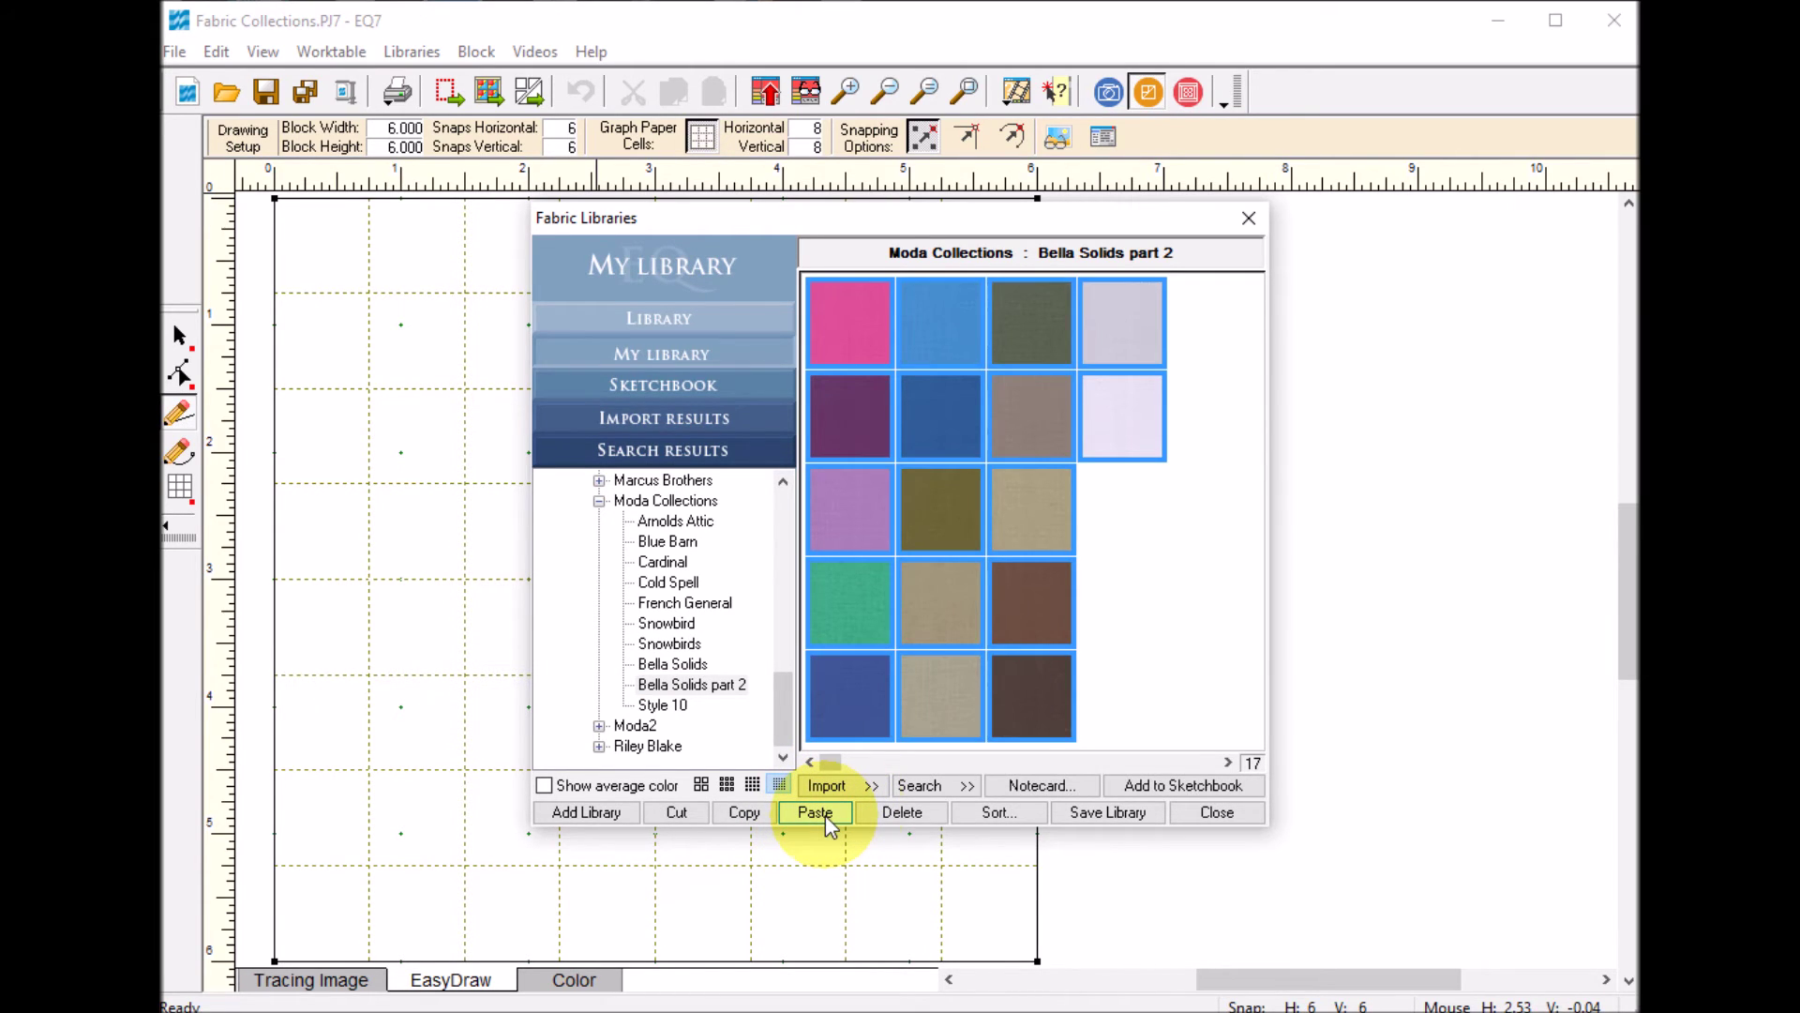
{"action": "left_click", "coordinate": [1138, 815]}
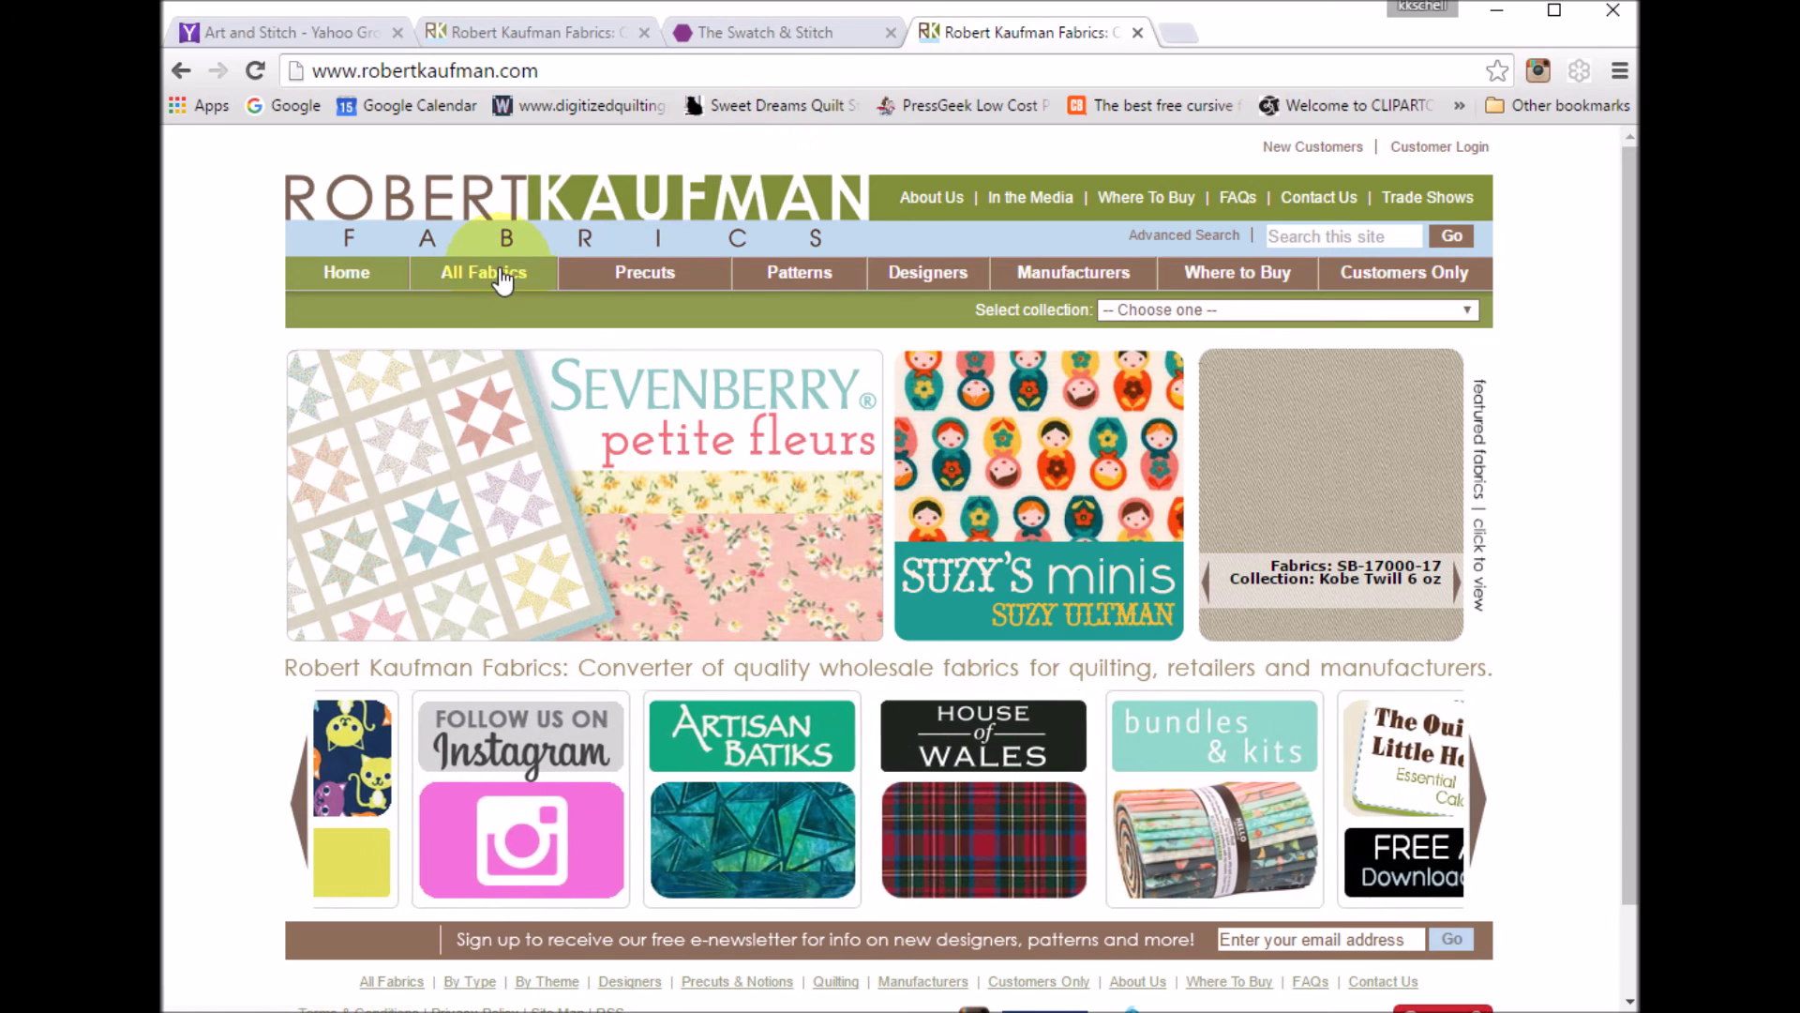
- Browse All Fabrics and pick the Kona® Cotton collection from the collection list
{"action": "left_click", "coordinate": [502, 276]}
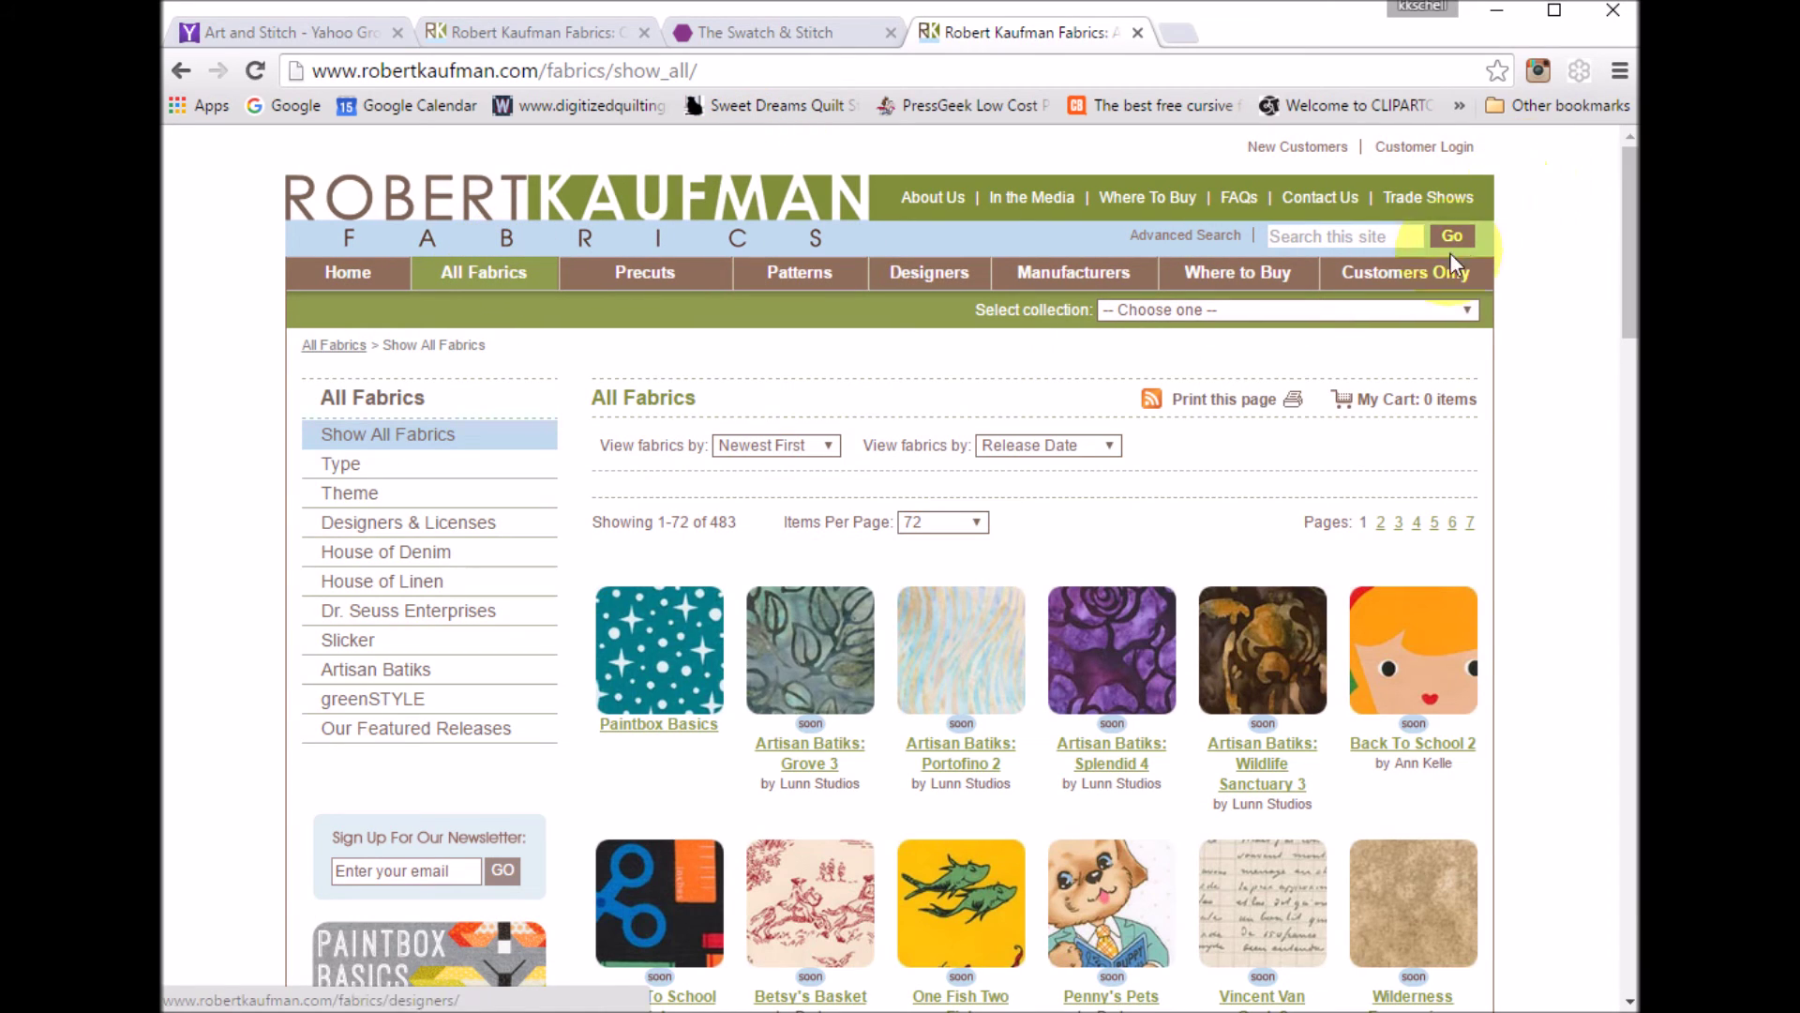
{"action": "left_click", "coordinate": [1469, 311]}
{"action": "left_click_drag", "start_coordinate": [1469, 354], "coordinate": [1508, 520]}
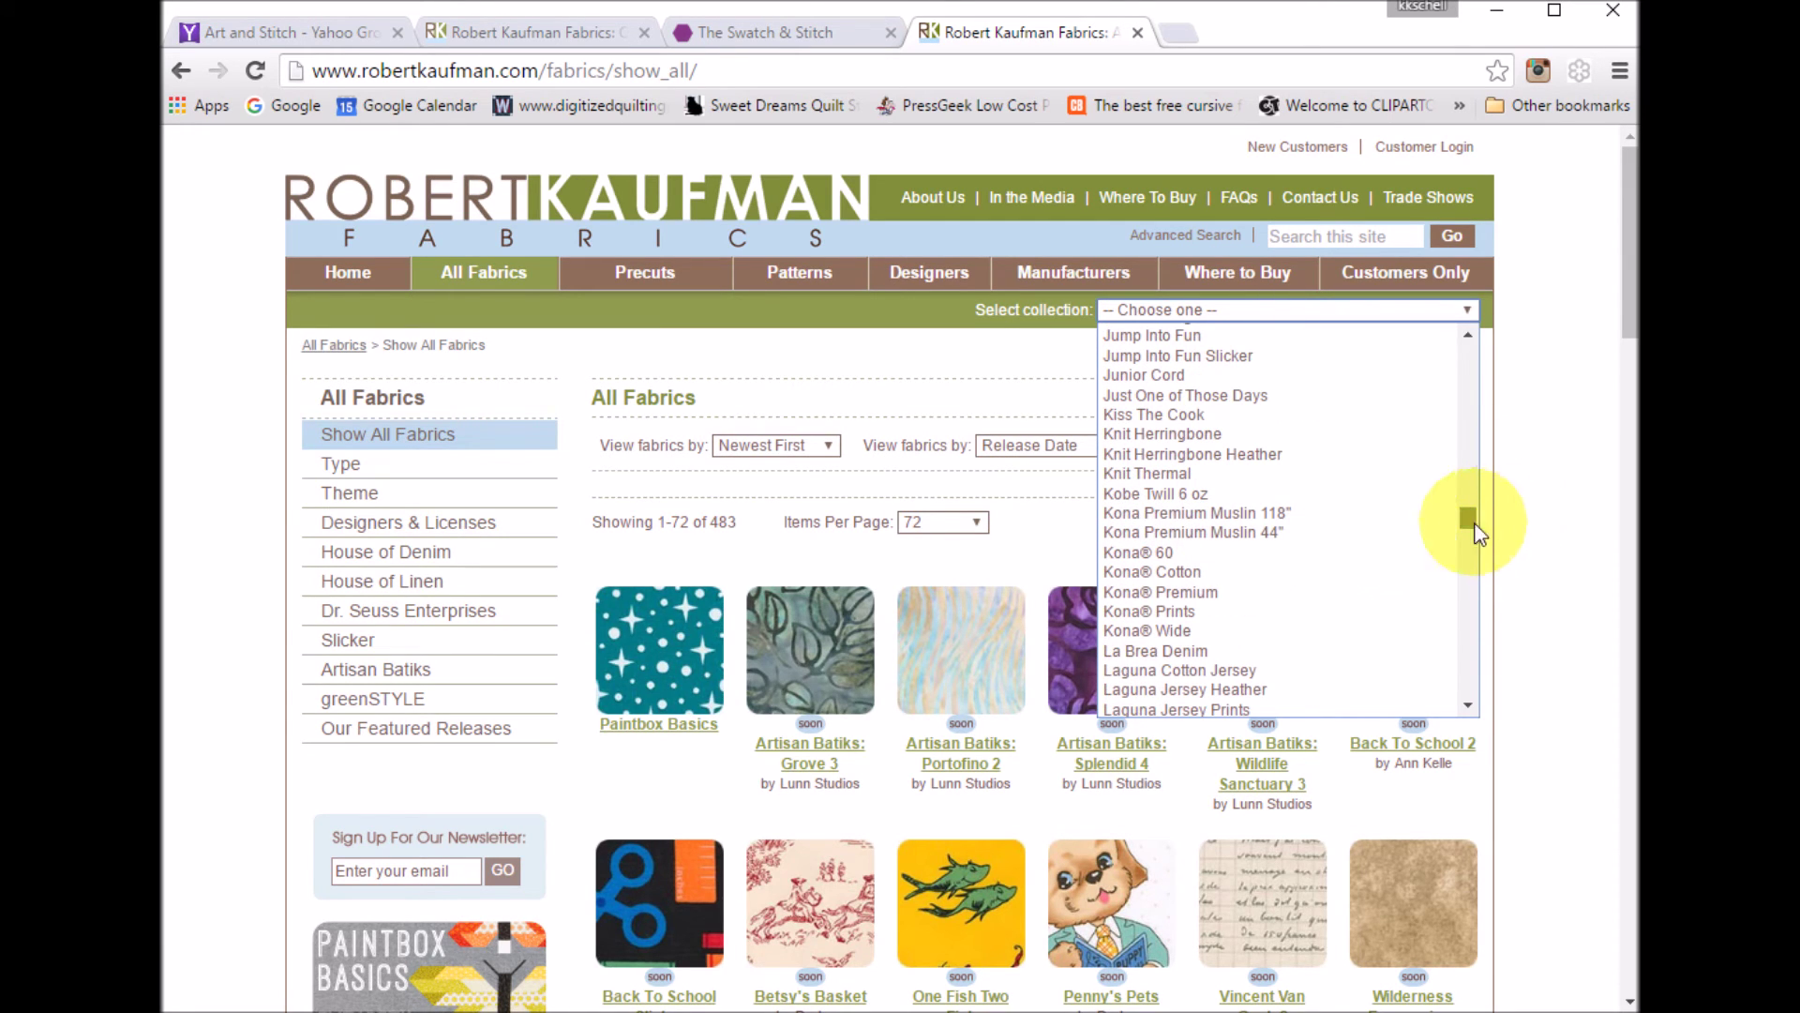
{"action": "left_click", "coordinate": [1210, 574]}
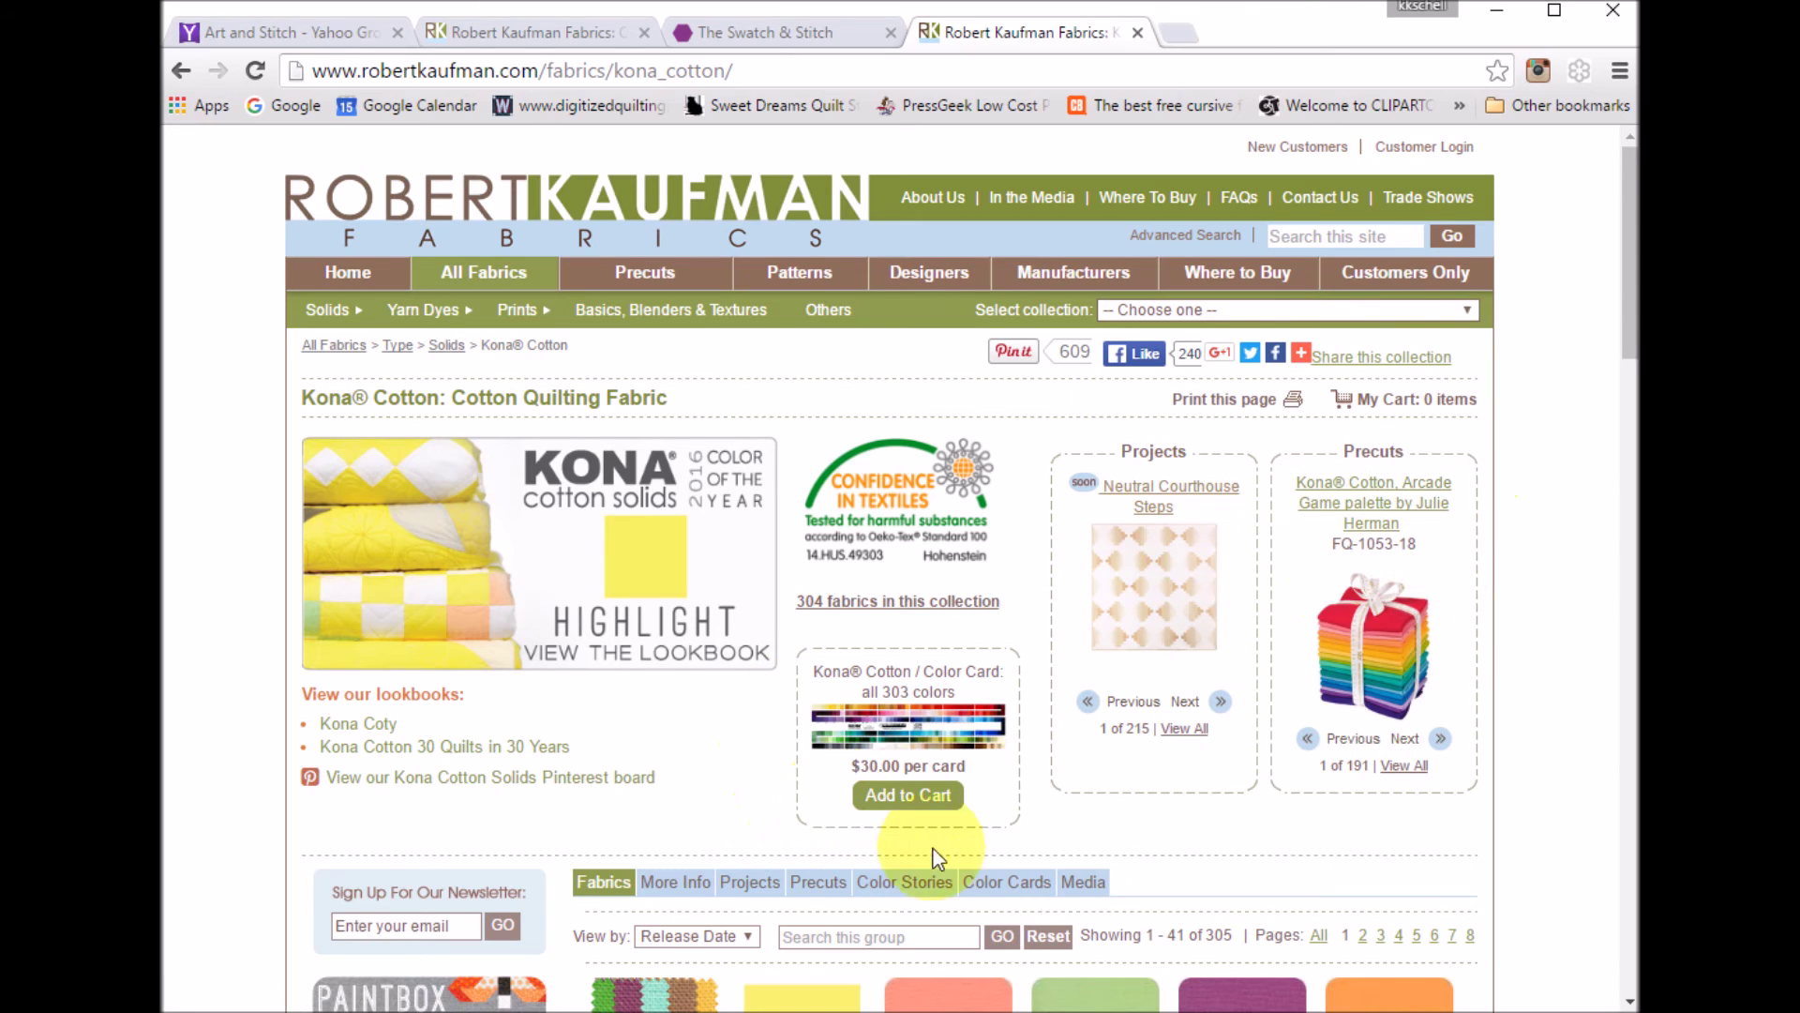
{"action": "scroll", "coordinate": [1166, 825], "scroll_direction": "down", "scroll_amount": 4}
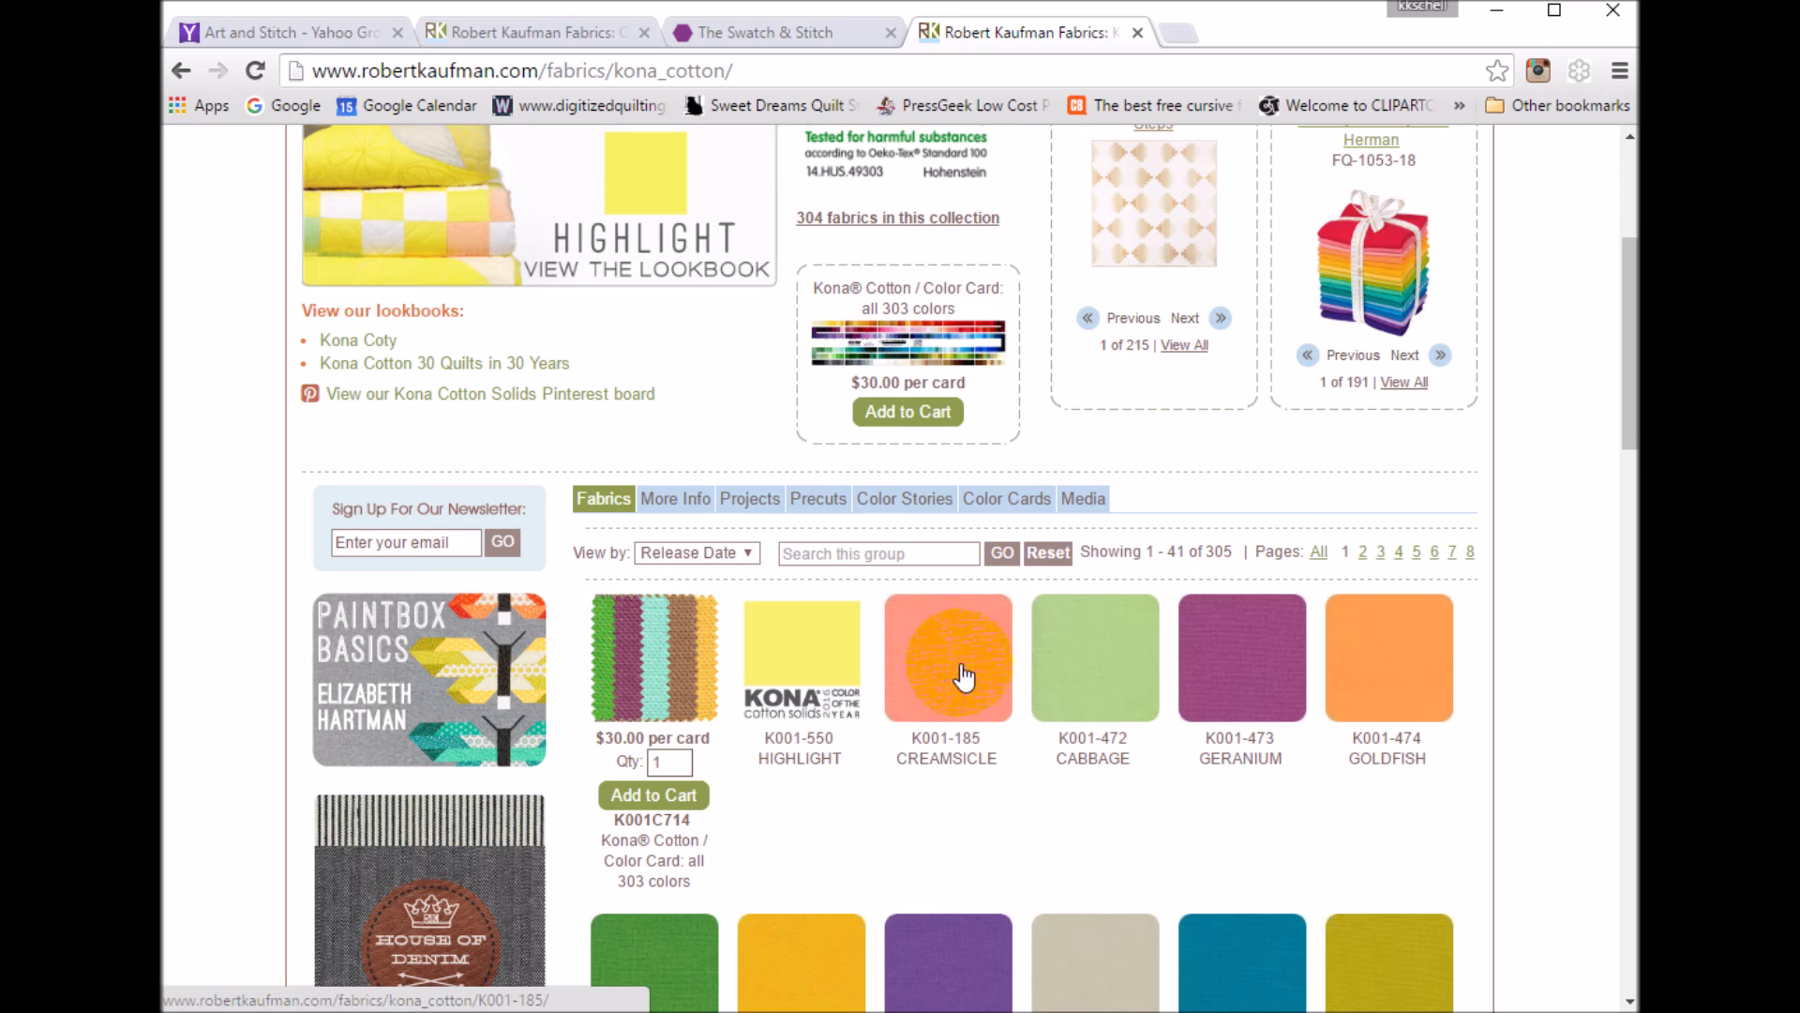
- Save the Creamsicle swatch image, creating a 'Konta Coittons' folder inside Images
{"action": "right_click", "coordinate": [948, 655]}
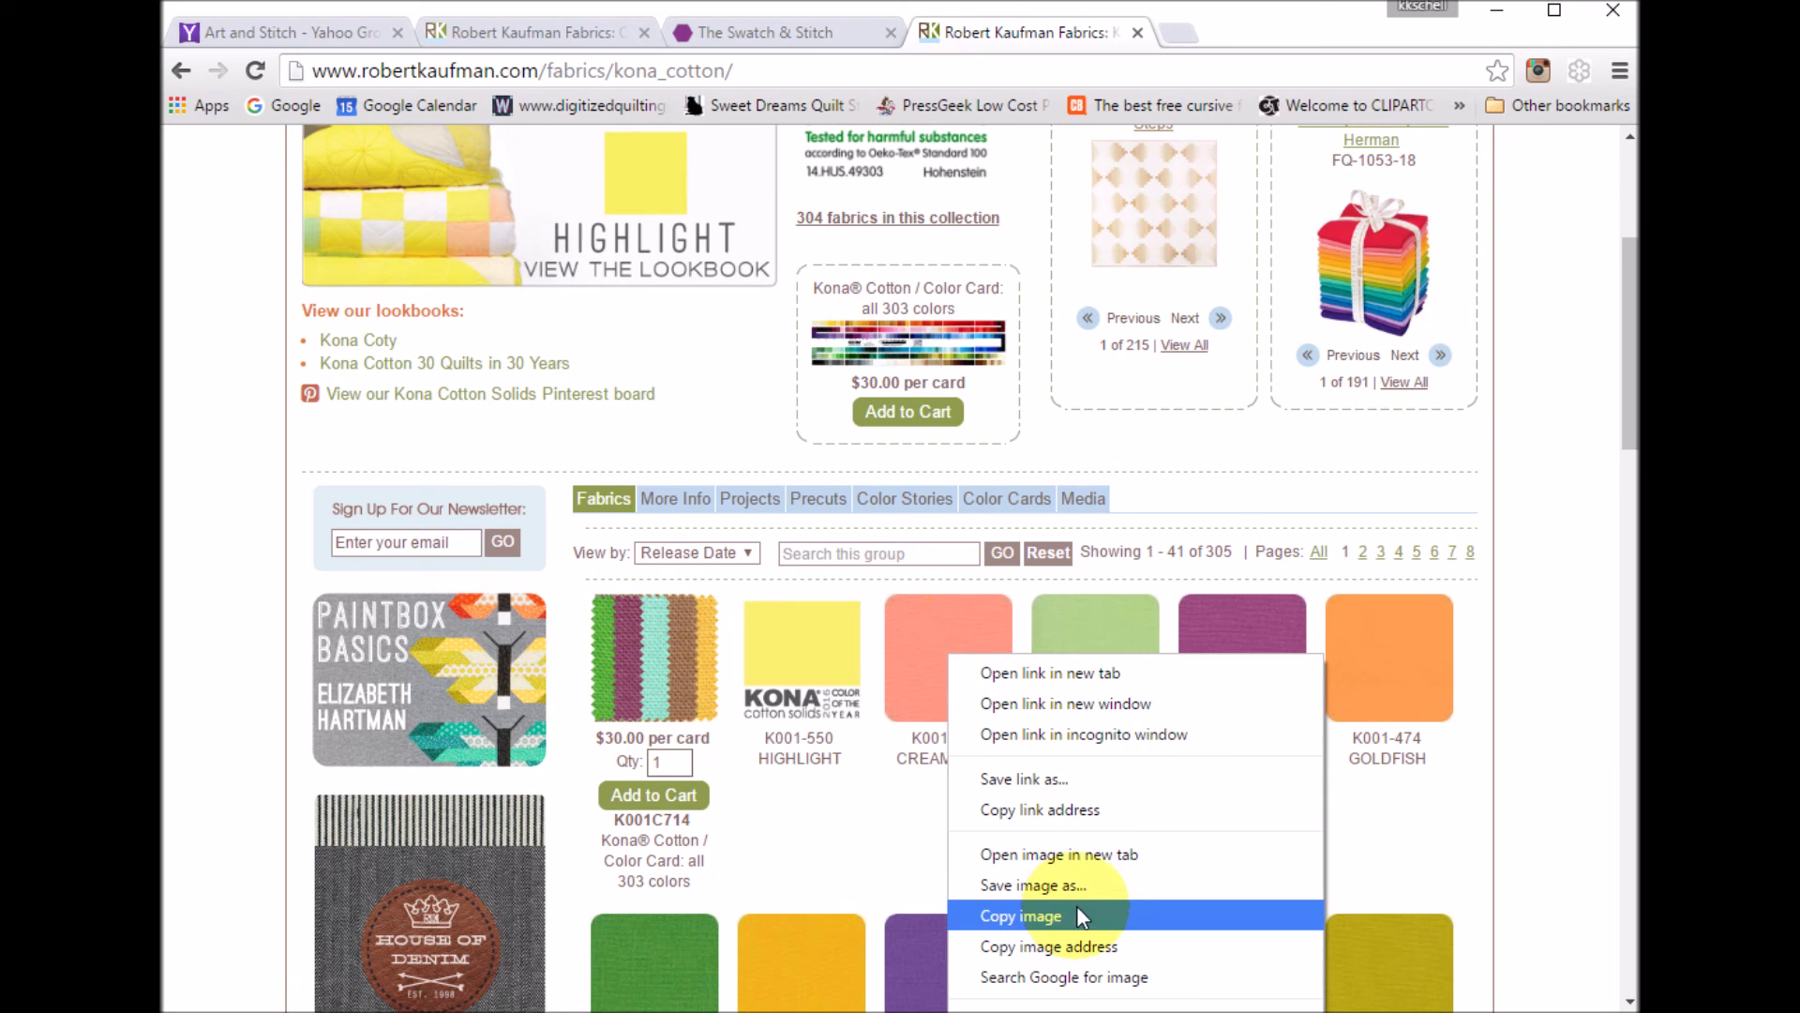
{"action": "left_click", "coordinate": [1060, 886]}
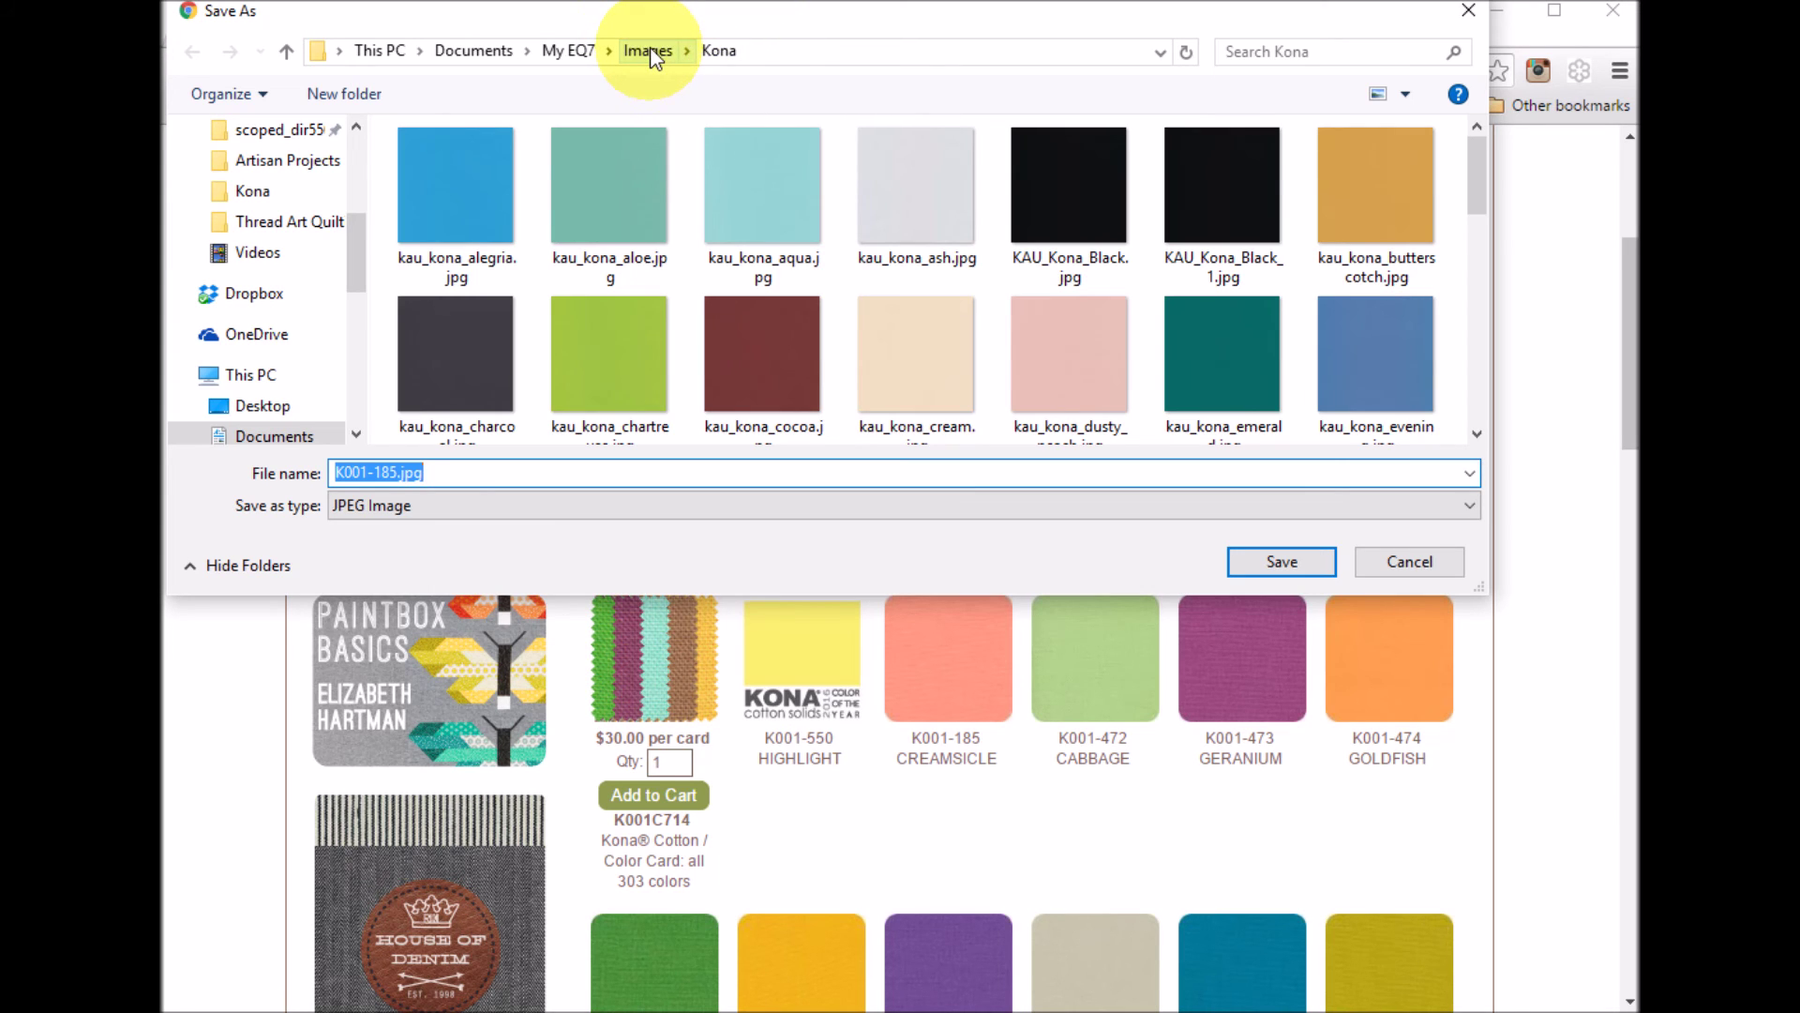
{"action": "left_click", "coordinate": [654, 56]}
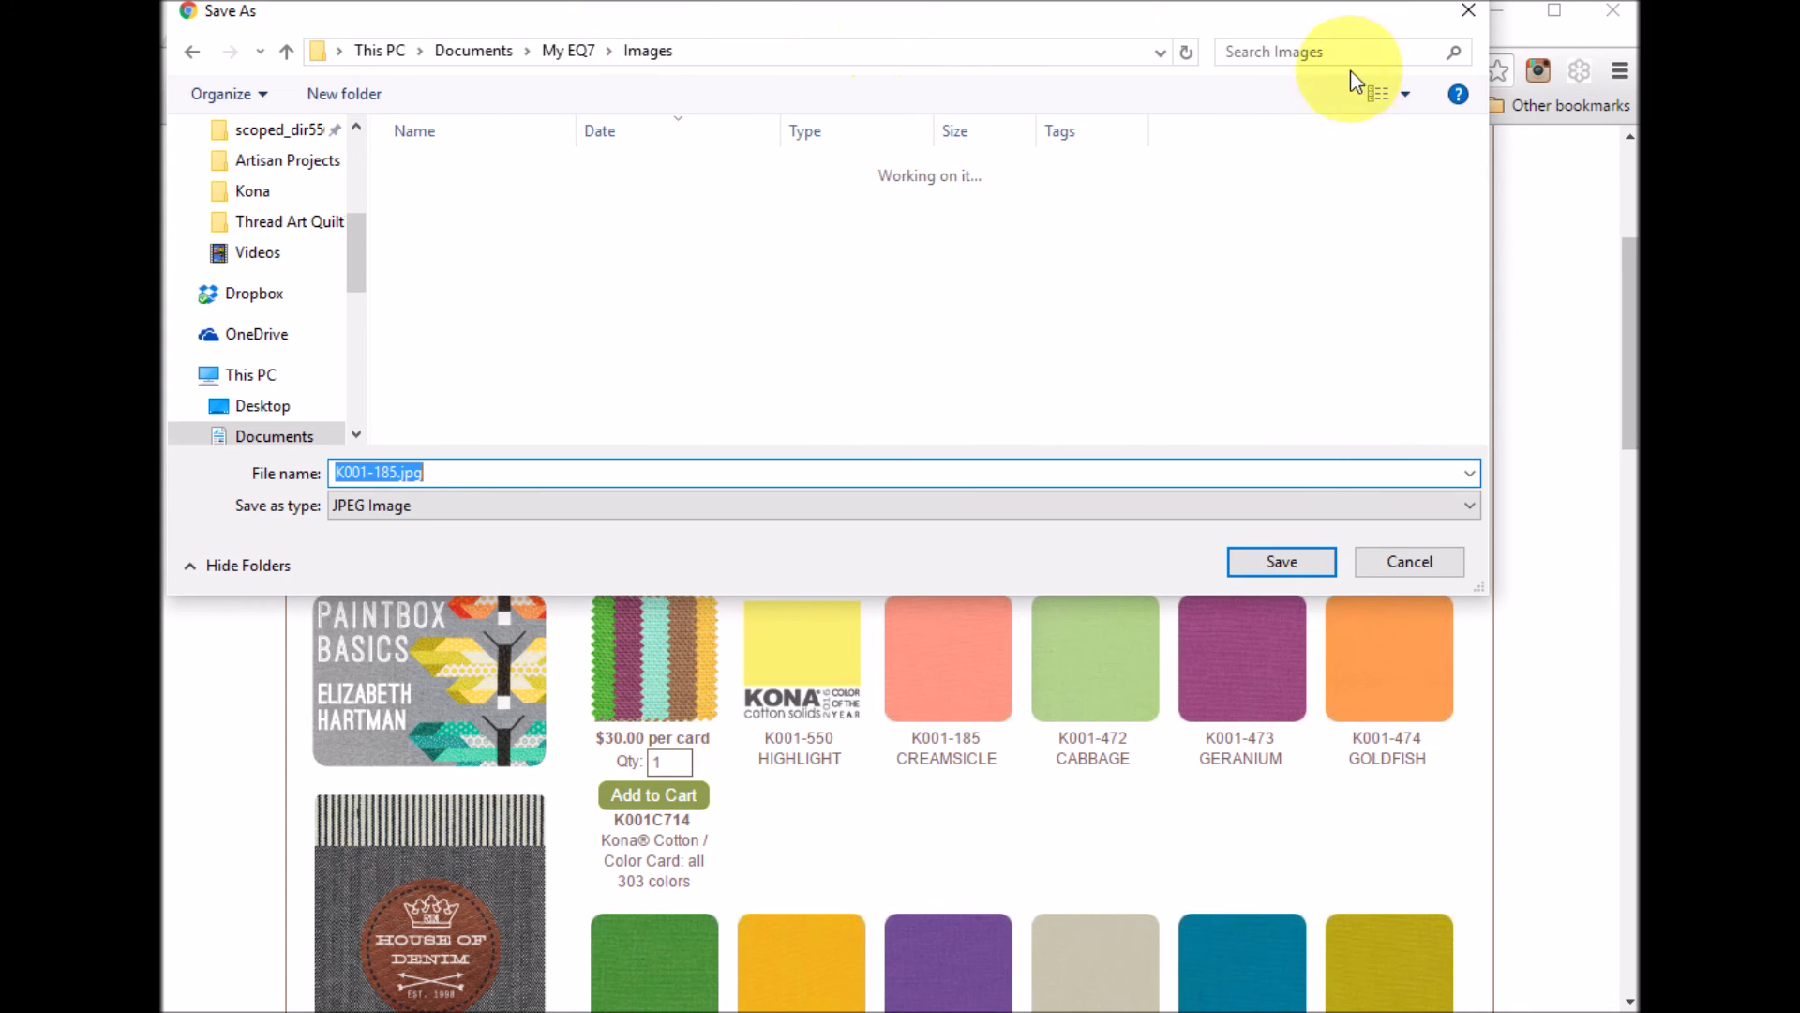
{"action": "left_click", "coordinate": [329, 97]}
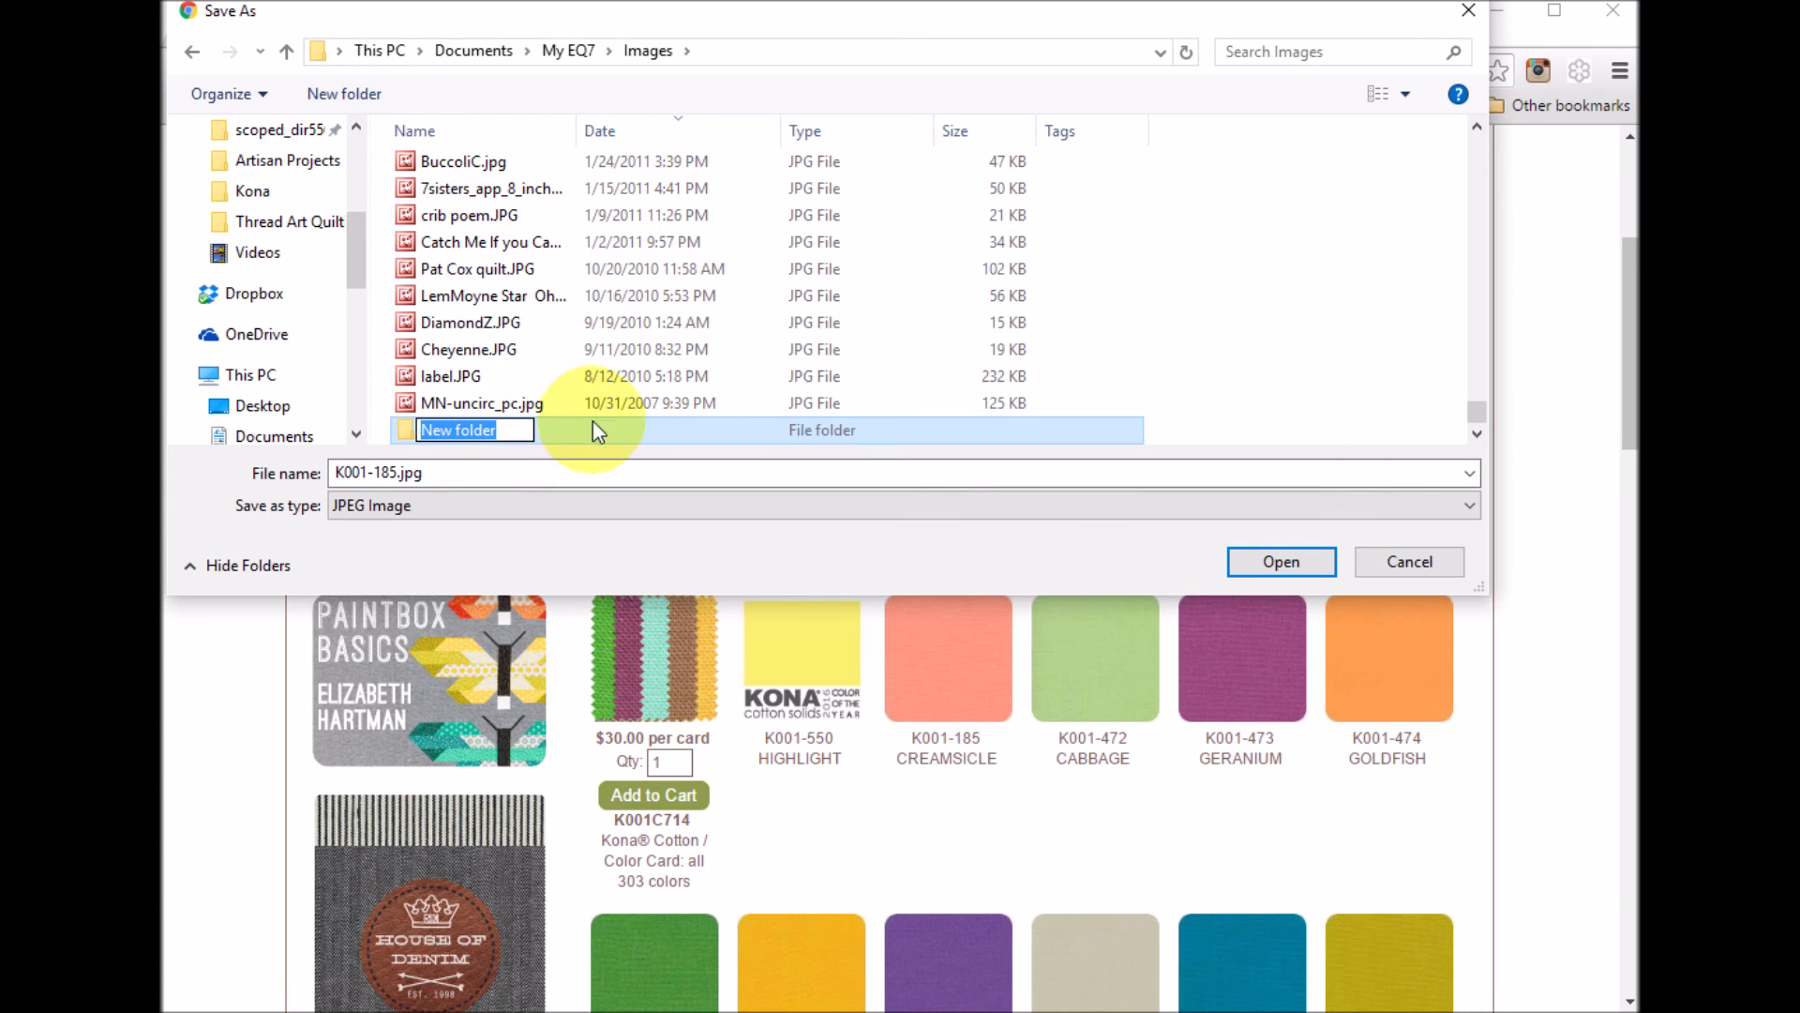
{"action": "type", "text": "Konta "}
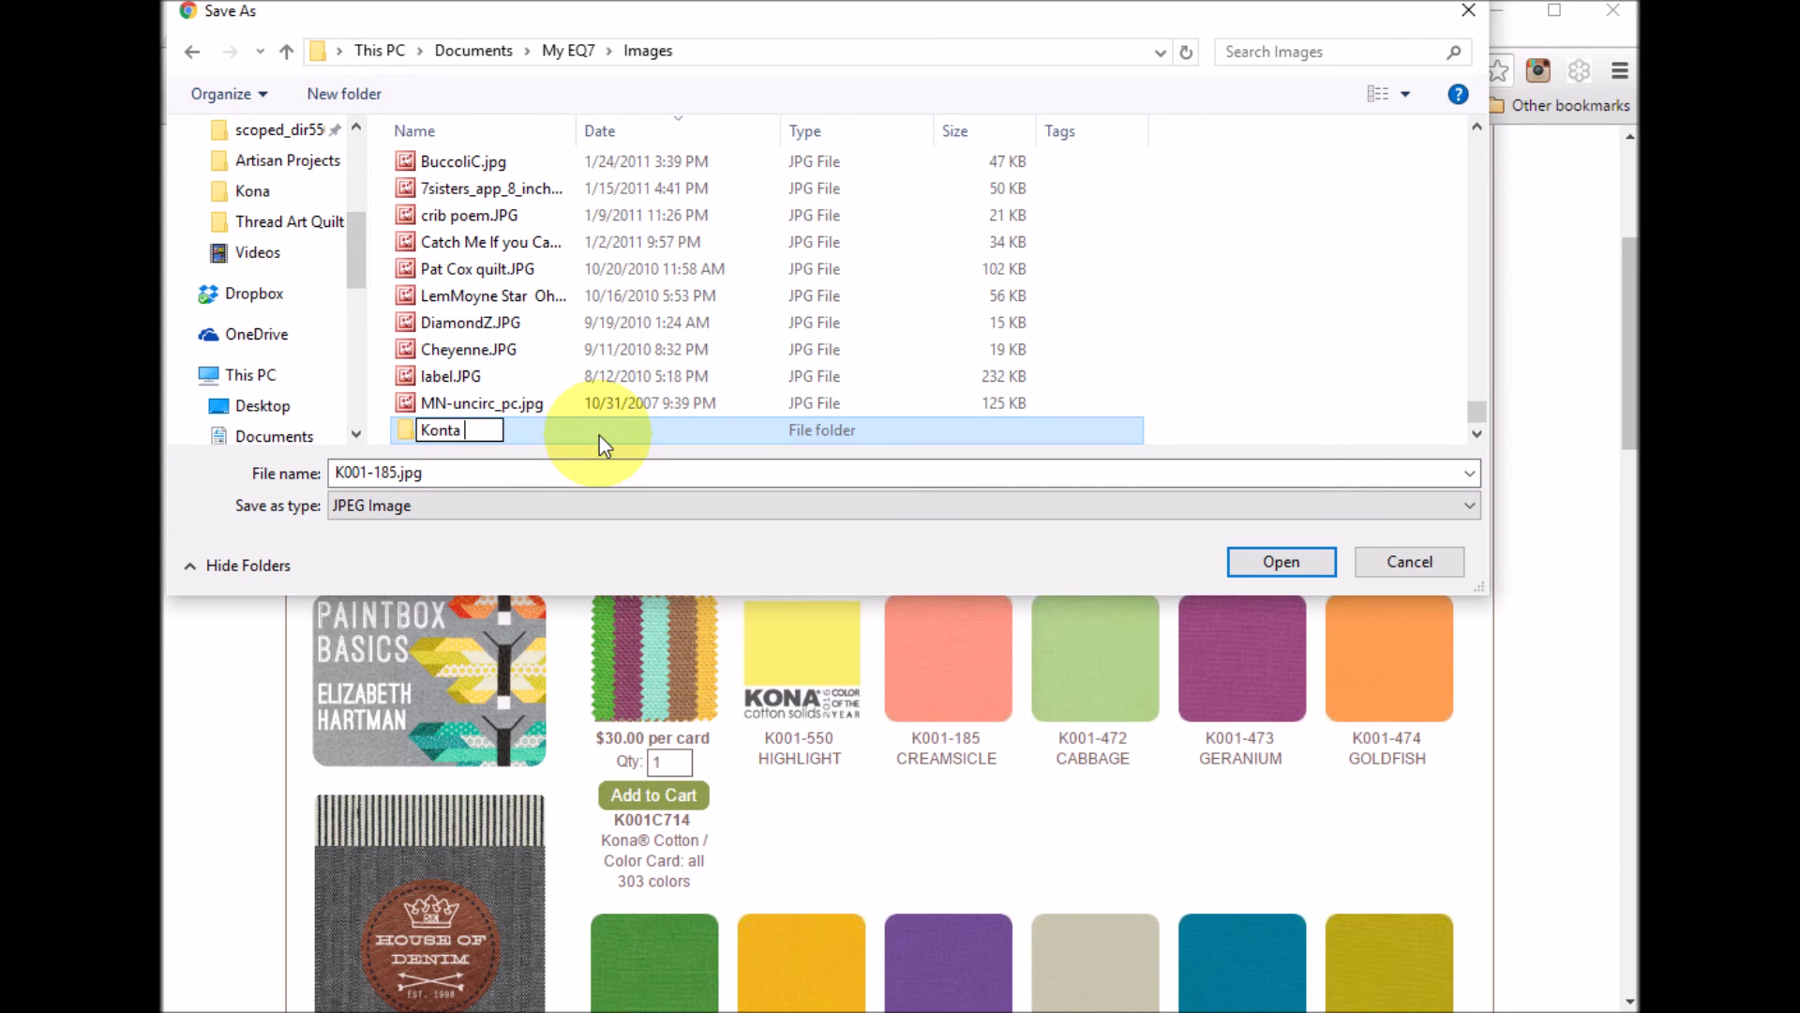
{"action": "type", "text": "Coittons"}
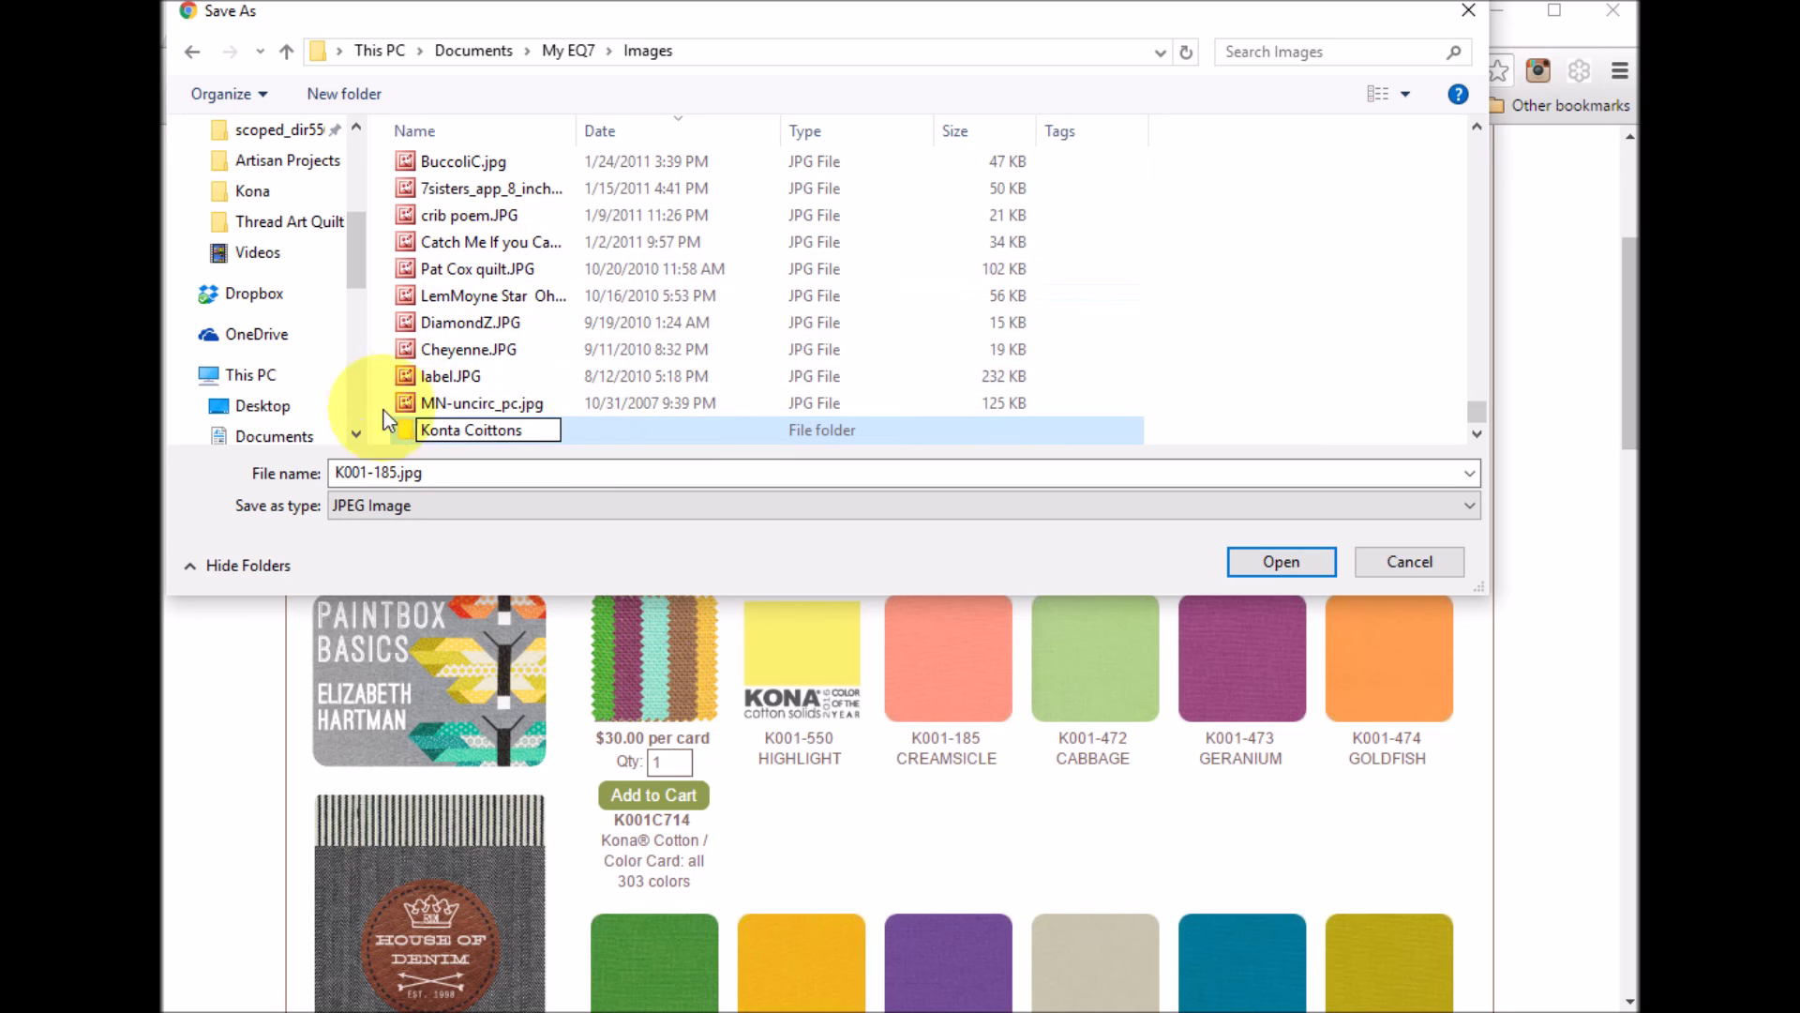
{"action": "key", "text": "Return"}
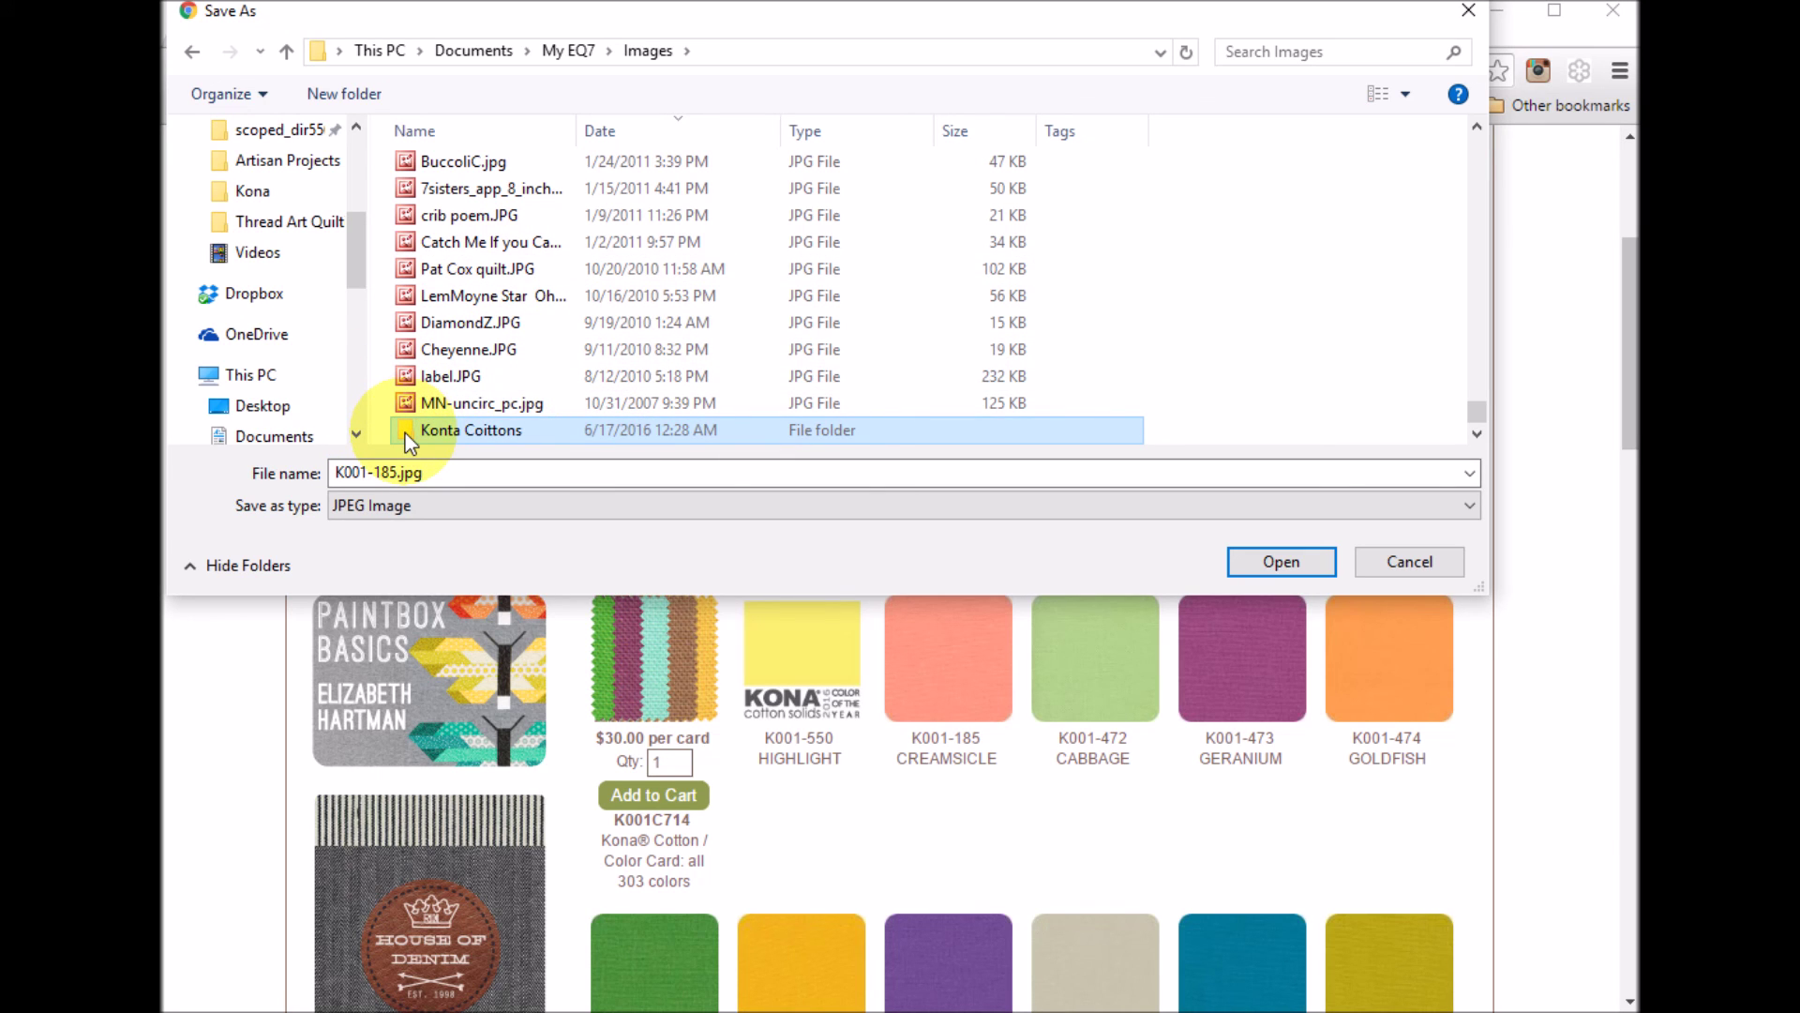
- Save K001-185.jpg into the new Konta Coittons folder
{"action": "double_click", "coordinate": [405, 431]}
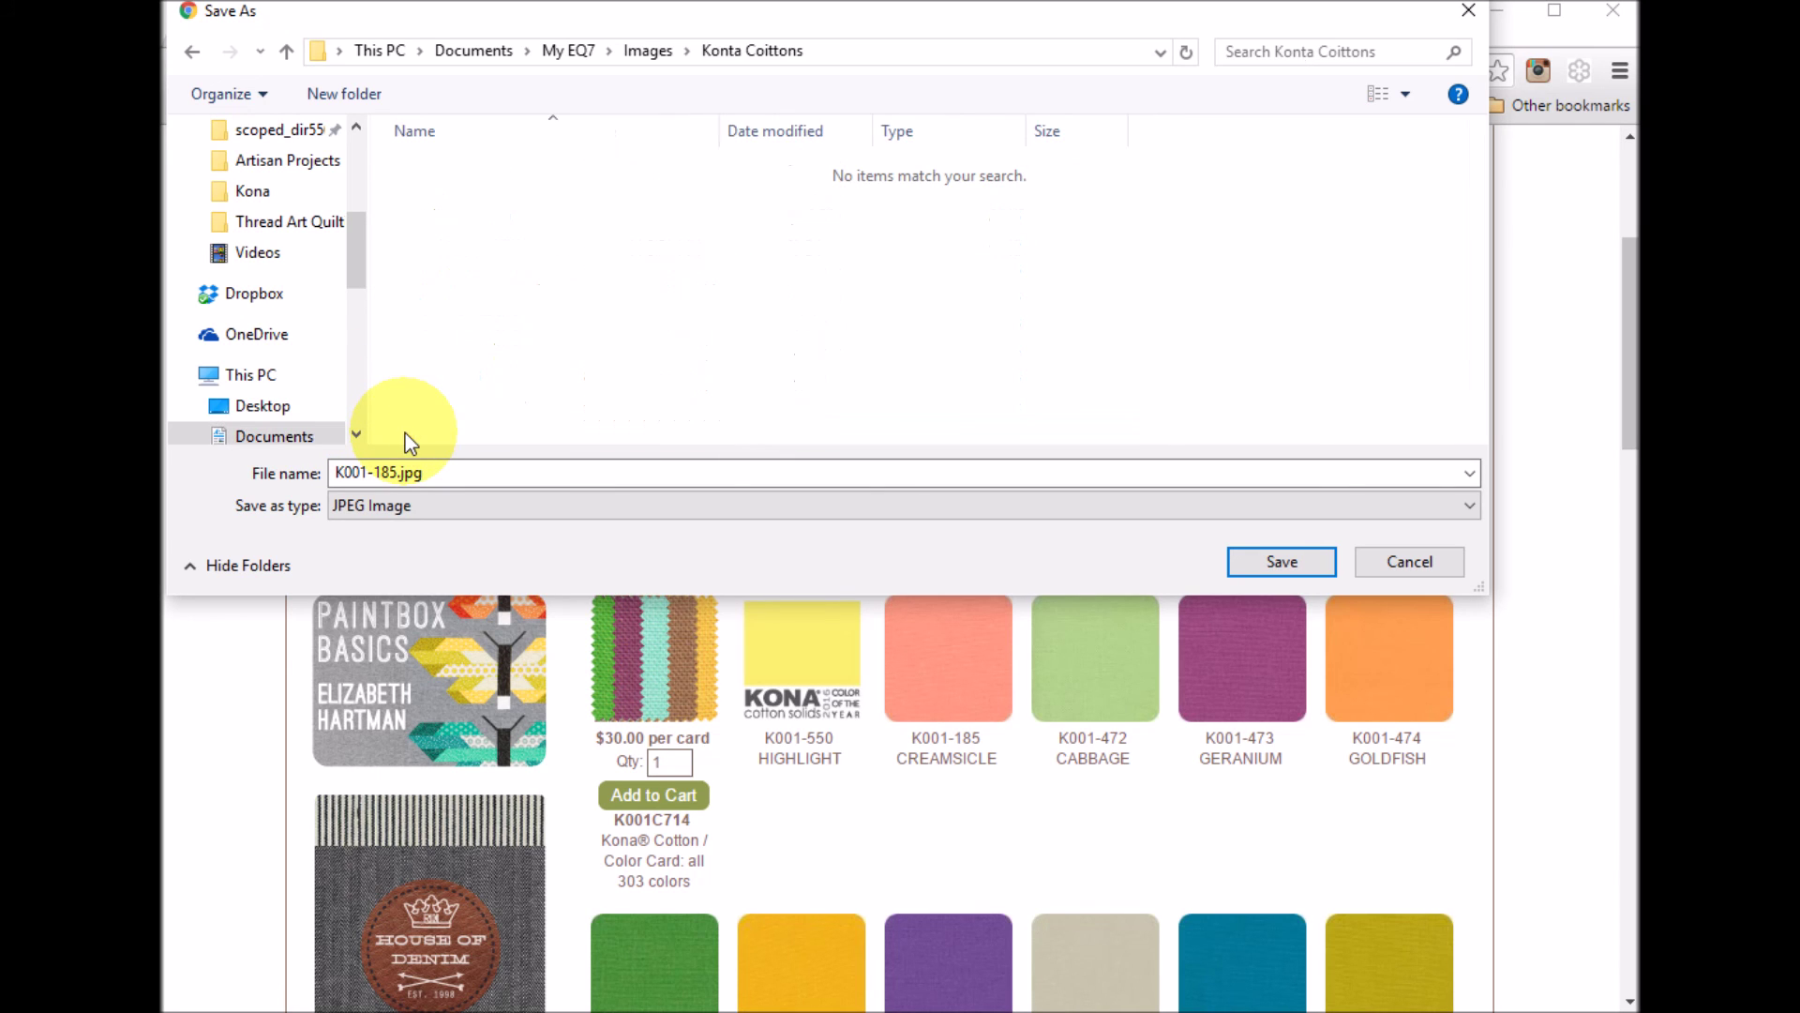
{"action": "left_click", "coordinate": [357, 478]}
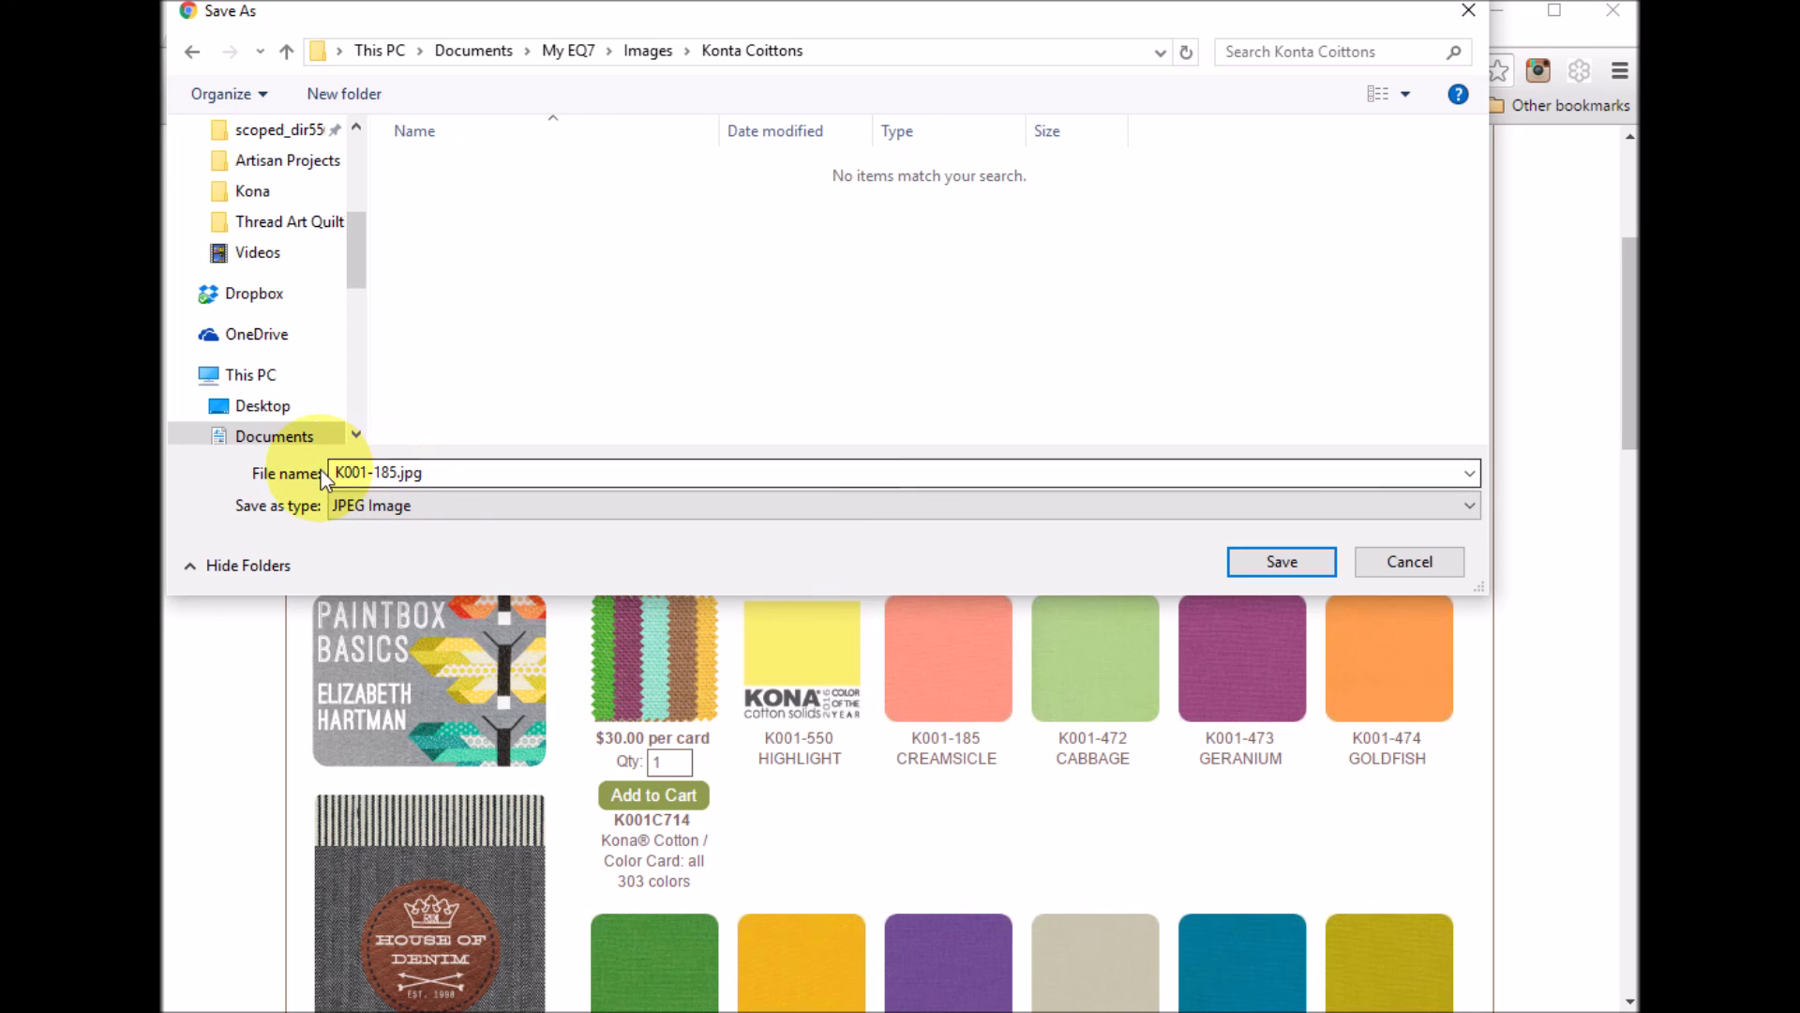
{"action": "double_click", "coordinate": [450, 471]}
{"action": "left_click", "coordinate": [1029, 431]}
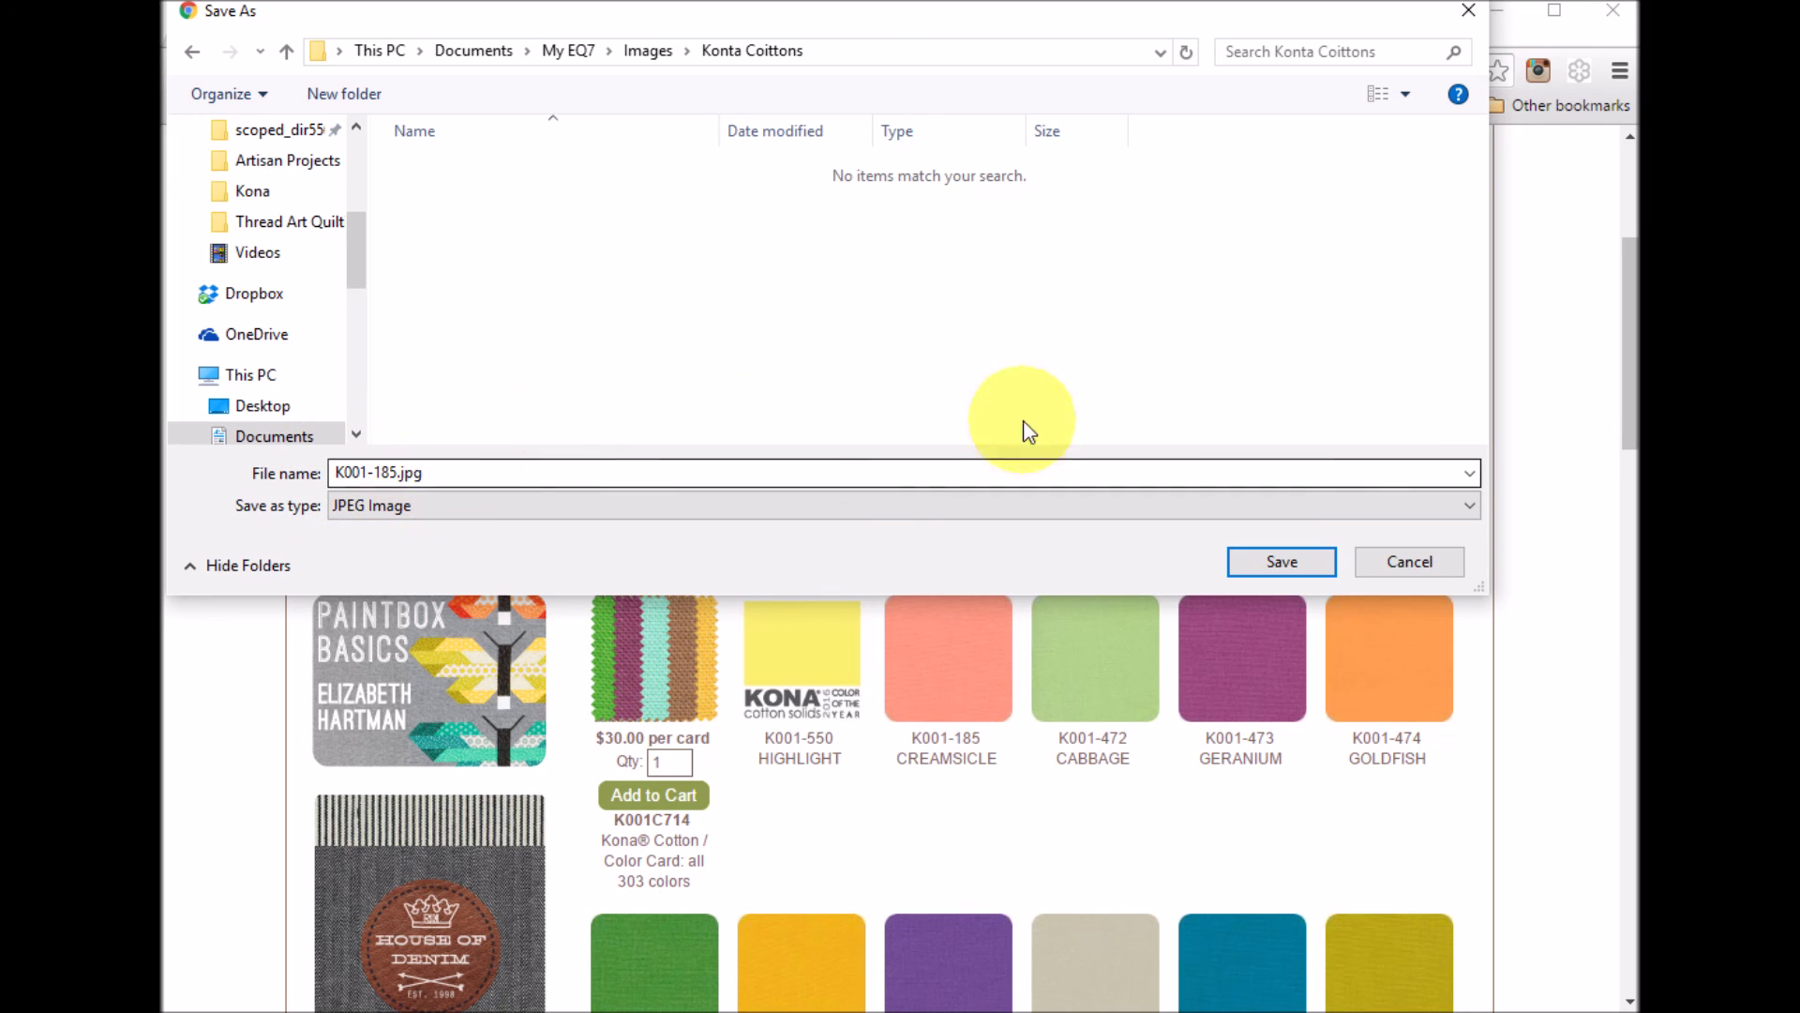
{"action": "left_click", "coordinate": [1283, 562]}
{"action": "left_click", "coordinate": [1100, 666]}
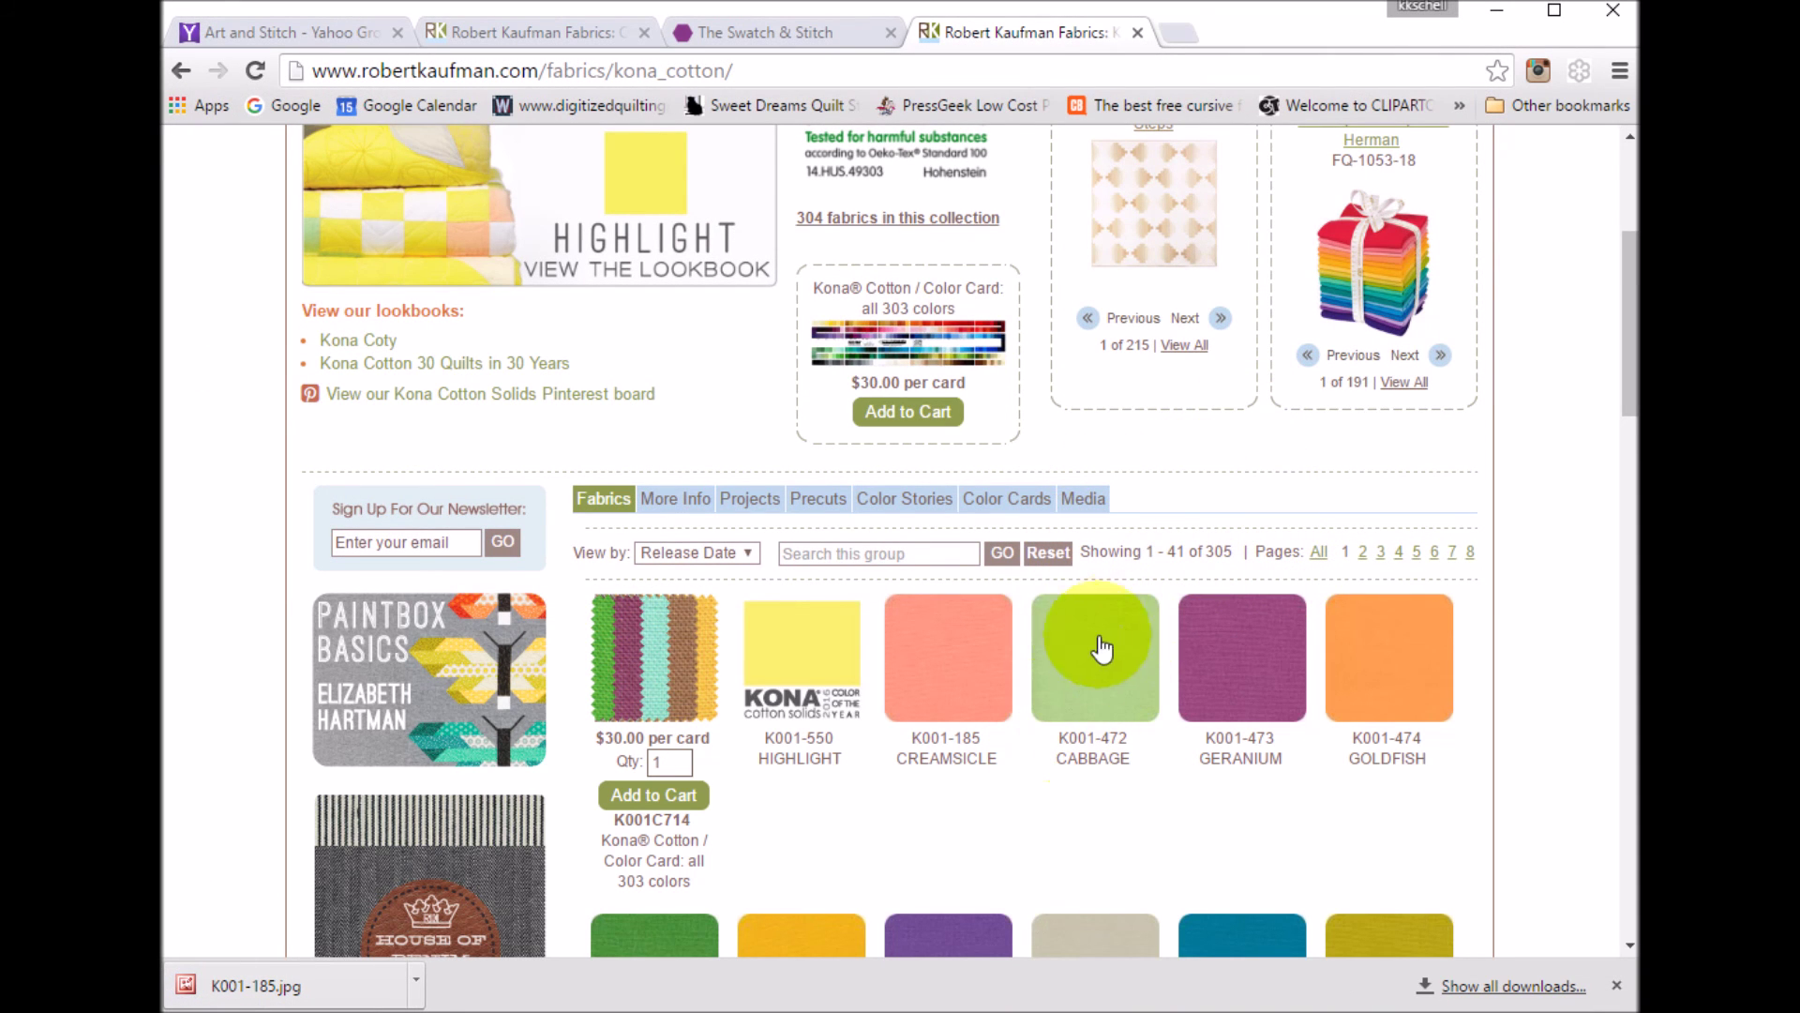
- Save the Cabbage (K001-472), Geranium (K001-473) and Goldfish (K001-474) swatch images
{"action": "right_click", "coordinate": [1092, 666]}
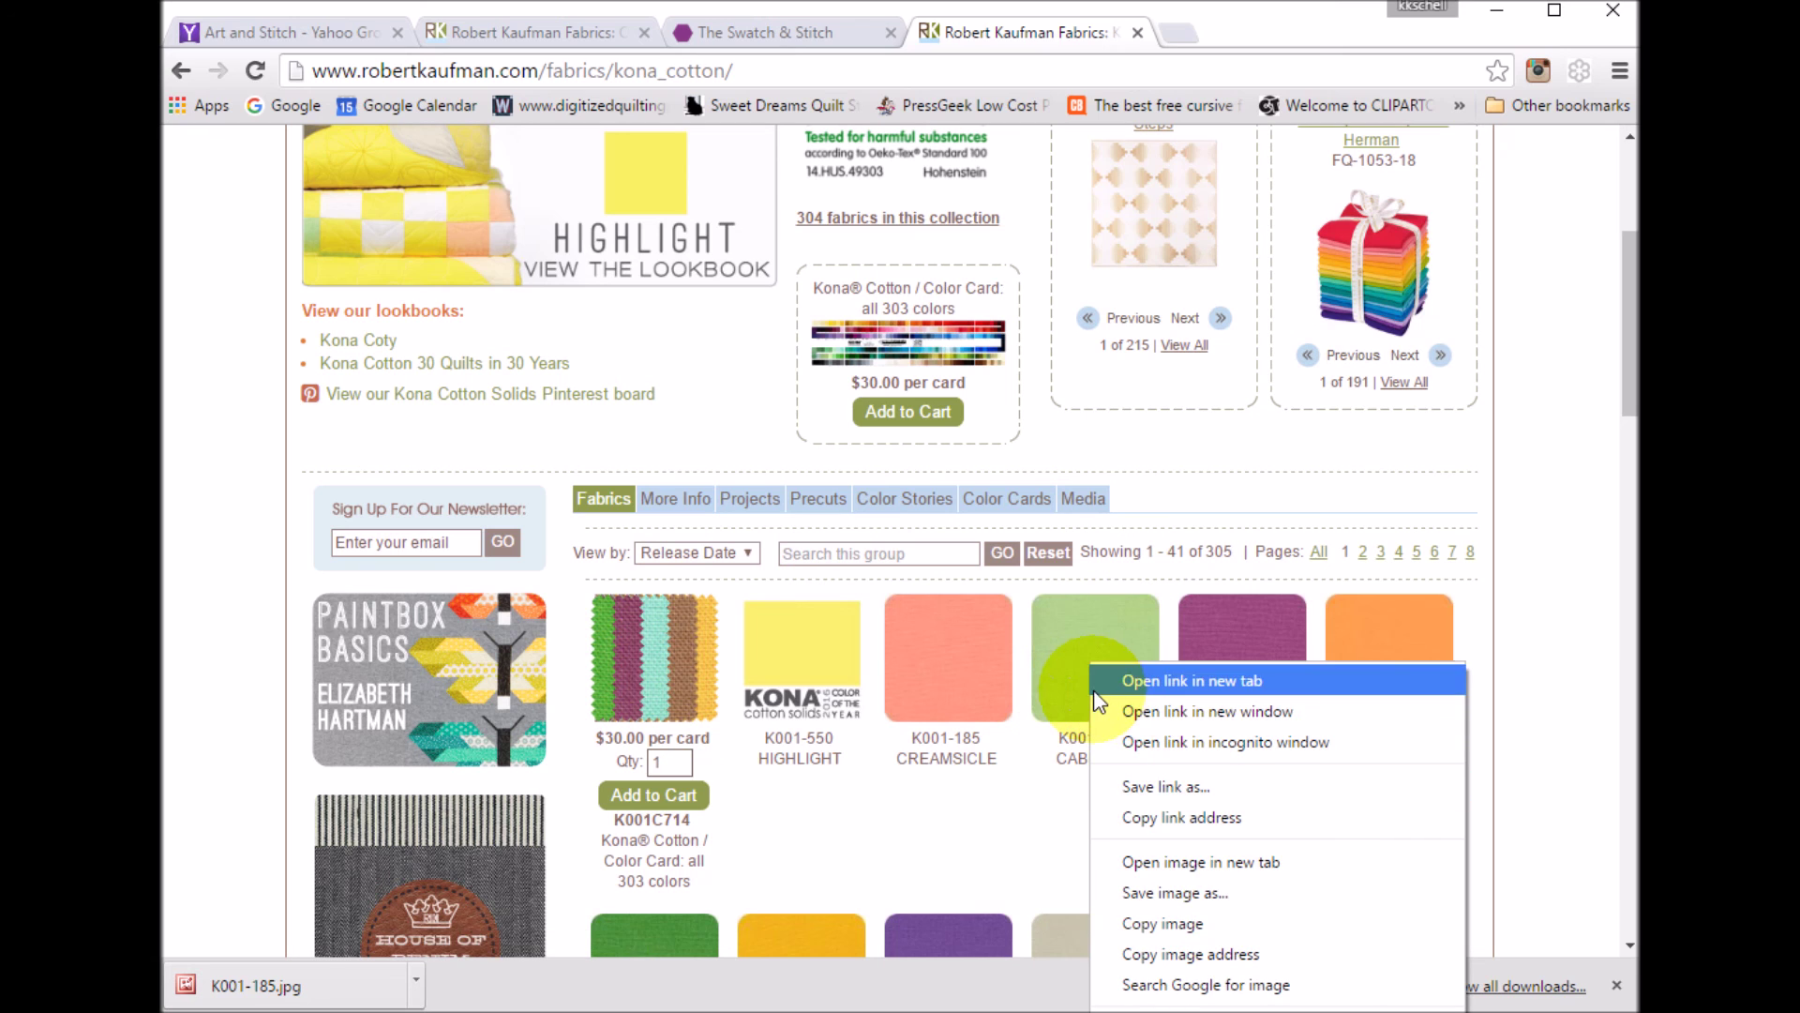
{"action": "left_click", "coordinate": [1195, 896]}
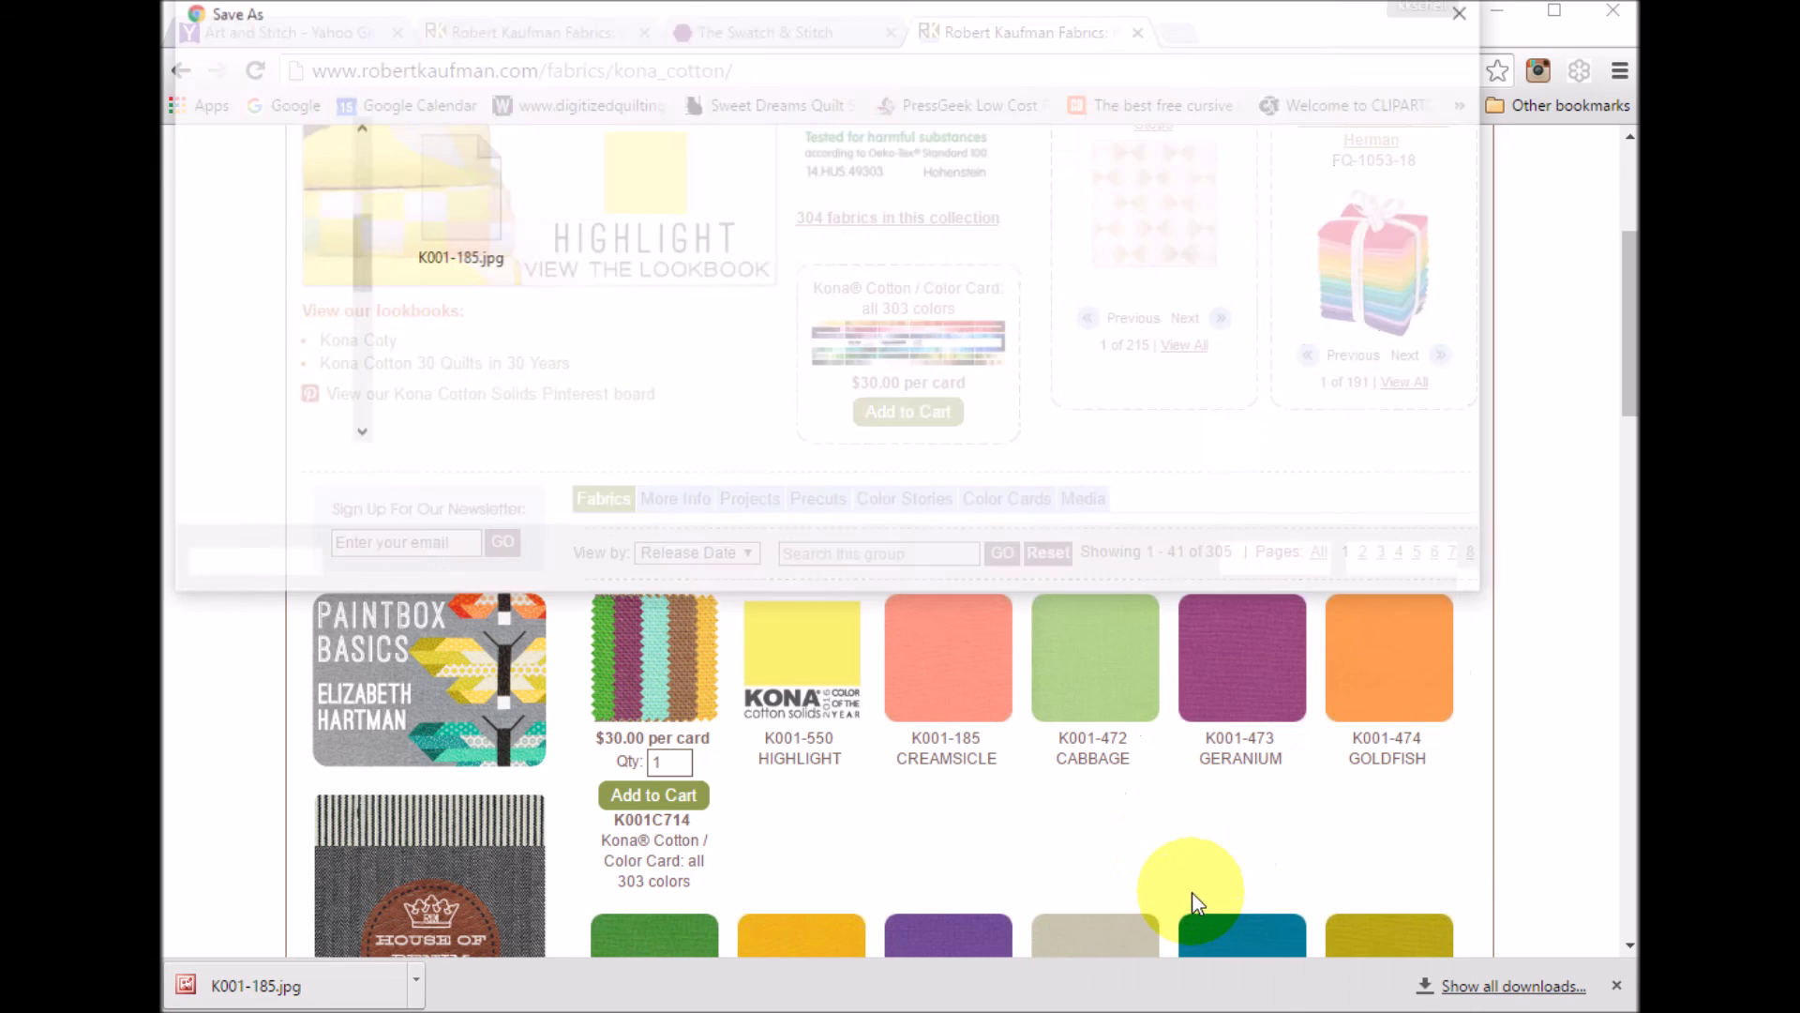
{"action": "left_click", "coordinate": [1301, 564]}
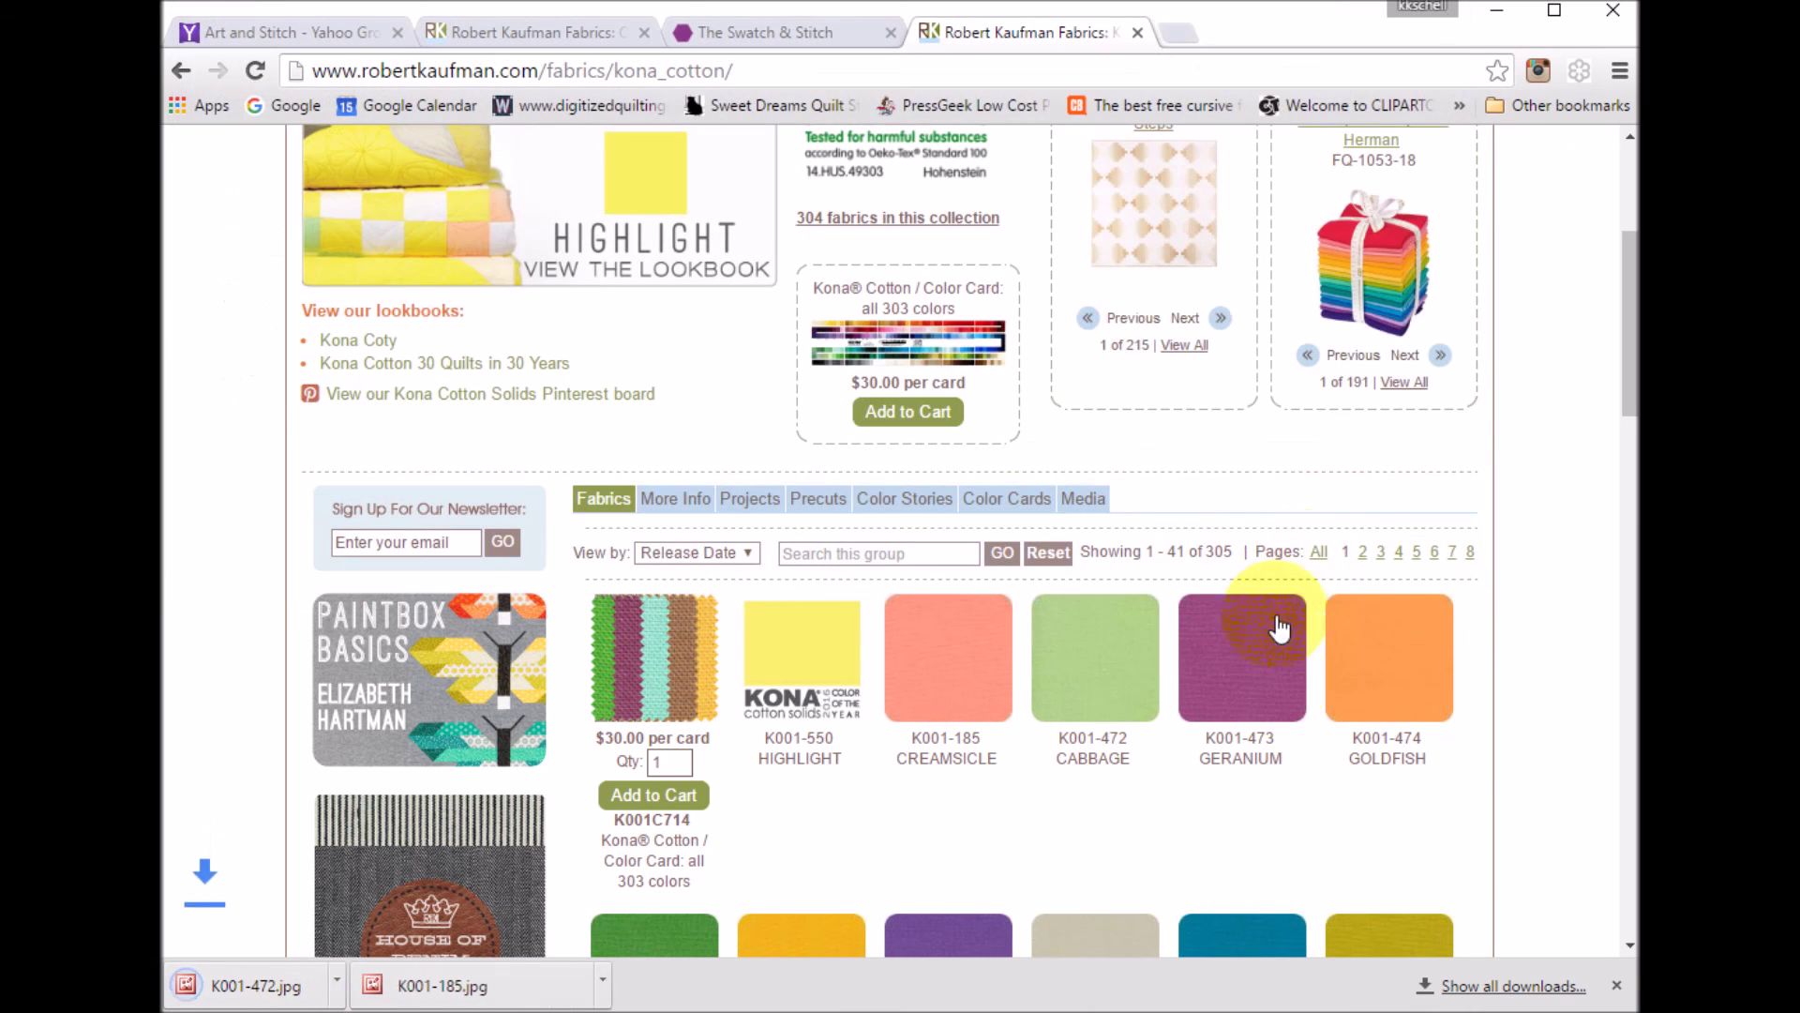
{"action": "right_click", "coordinate": [1234, 669]}
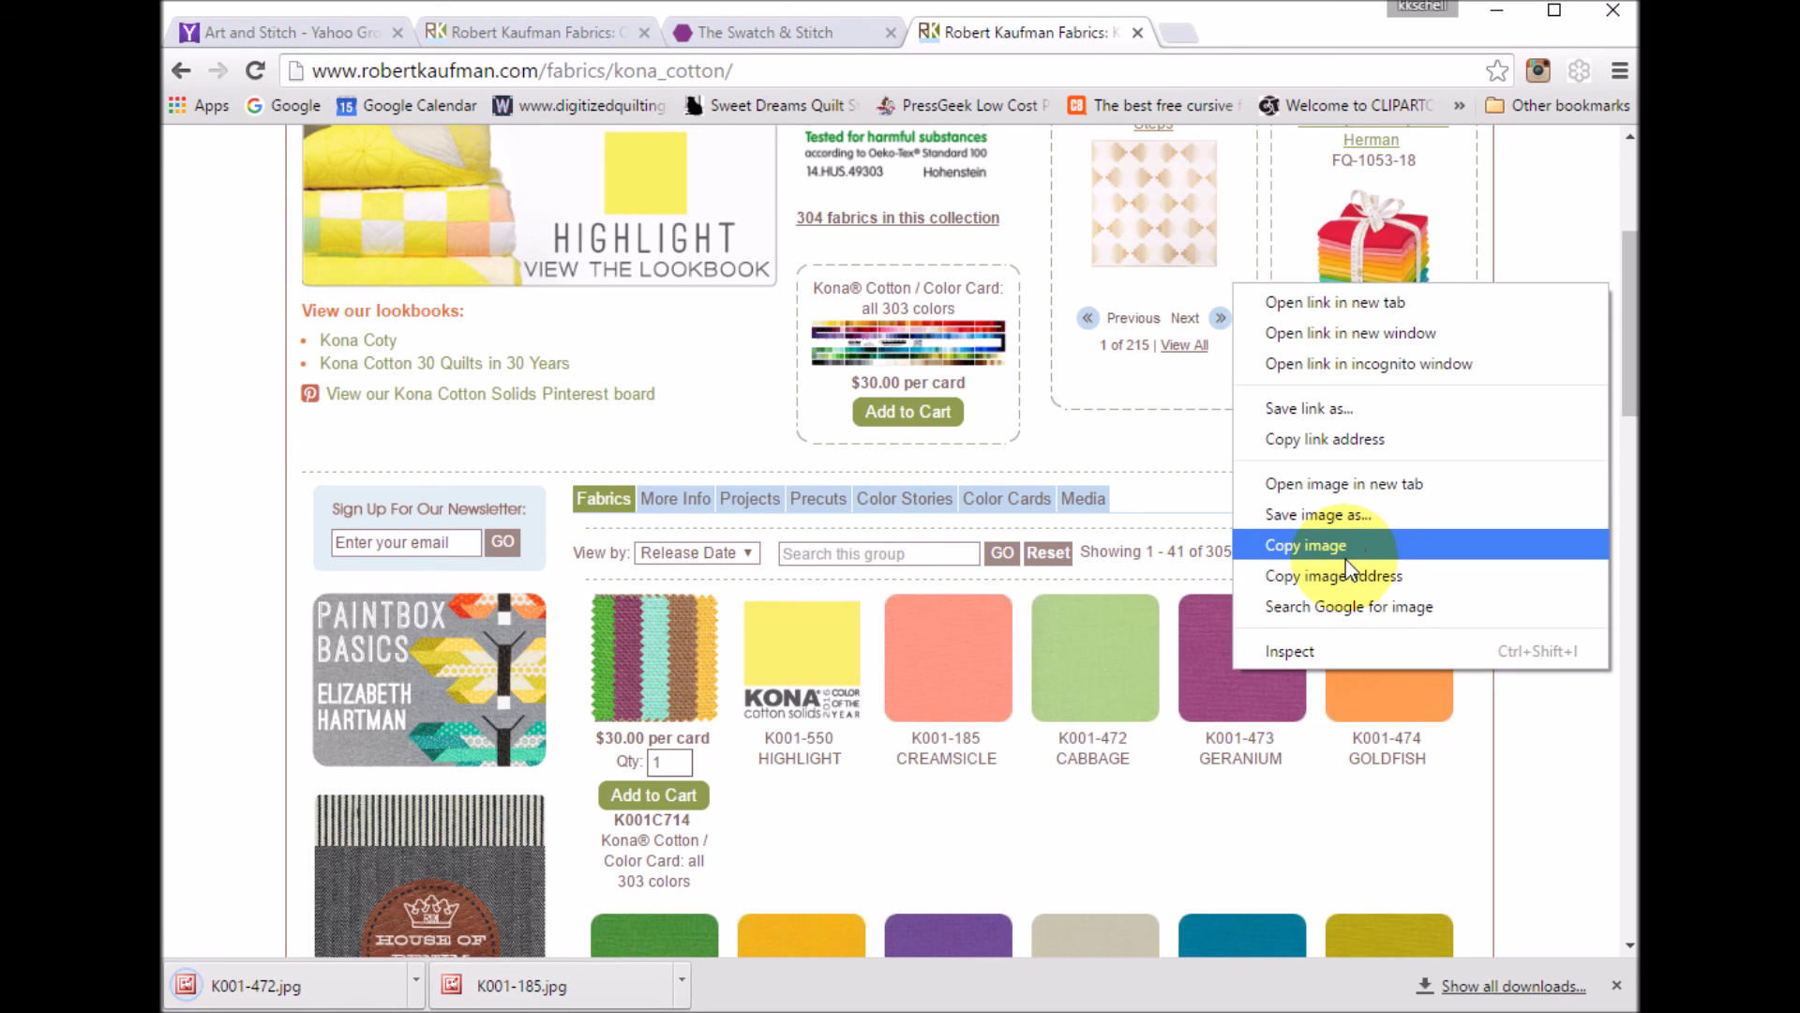
{"action": "left_click", "coordinate": [1343, 514]}
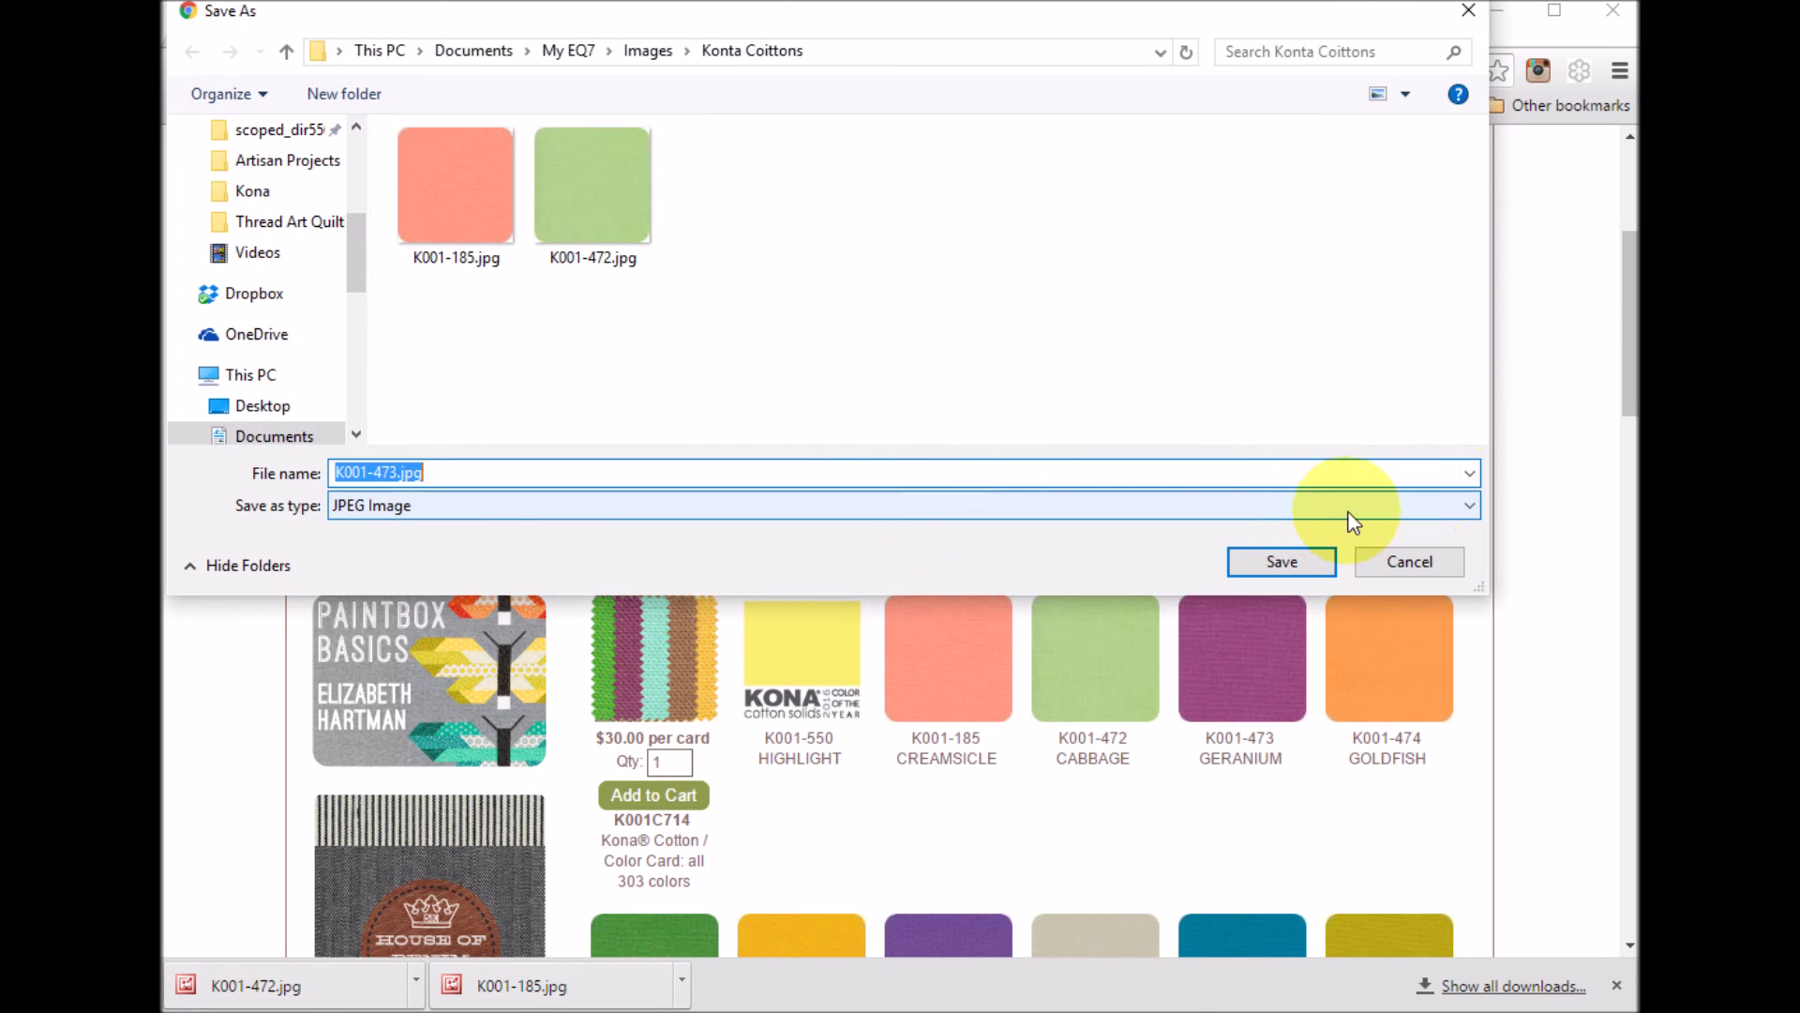
{"action": "left_click", "coordinate": [1277, 559]}
{"action": "right_click", "coordinate": [1404, 689]}
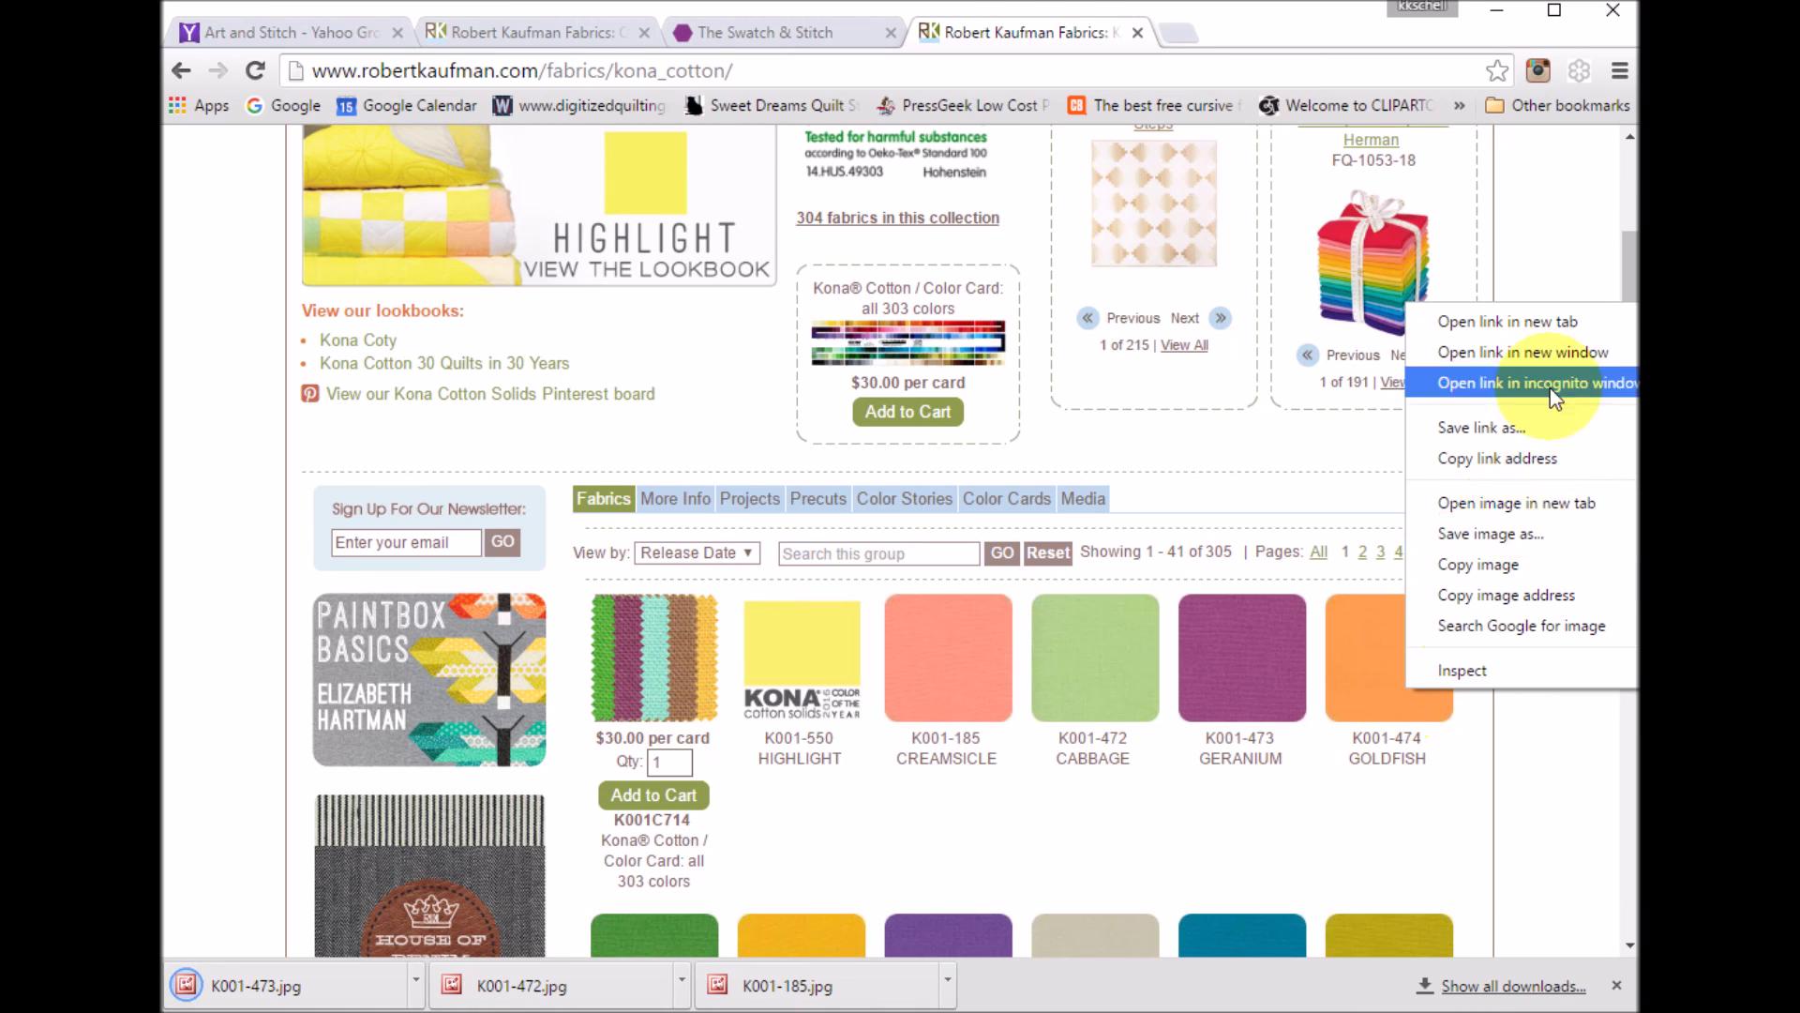
{"action": "left_click", "coordinate": [1499, 536]}
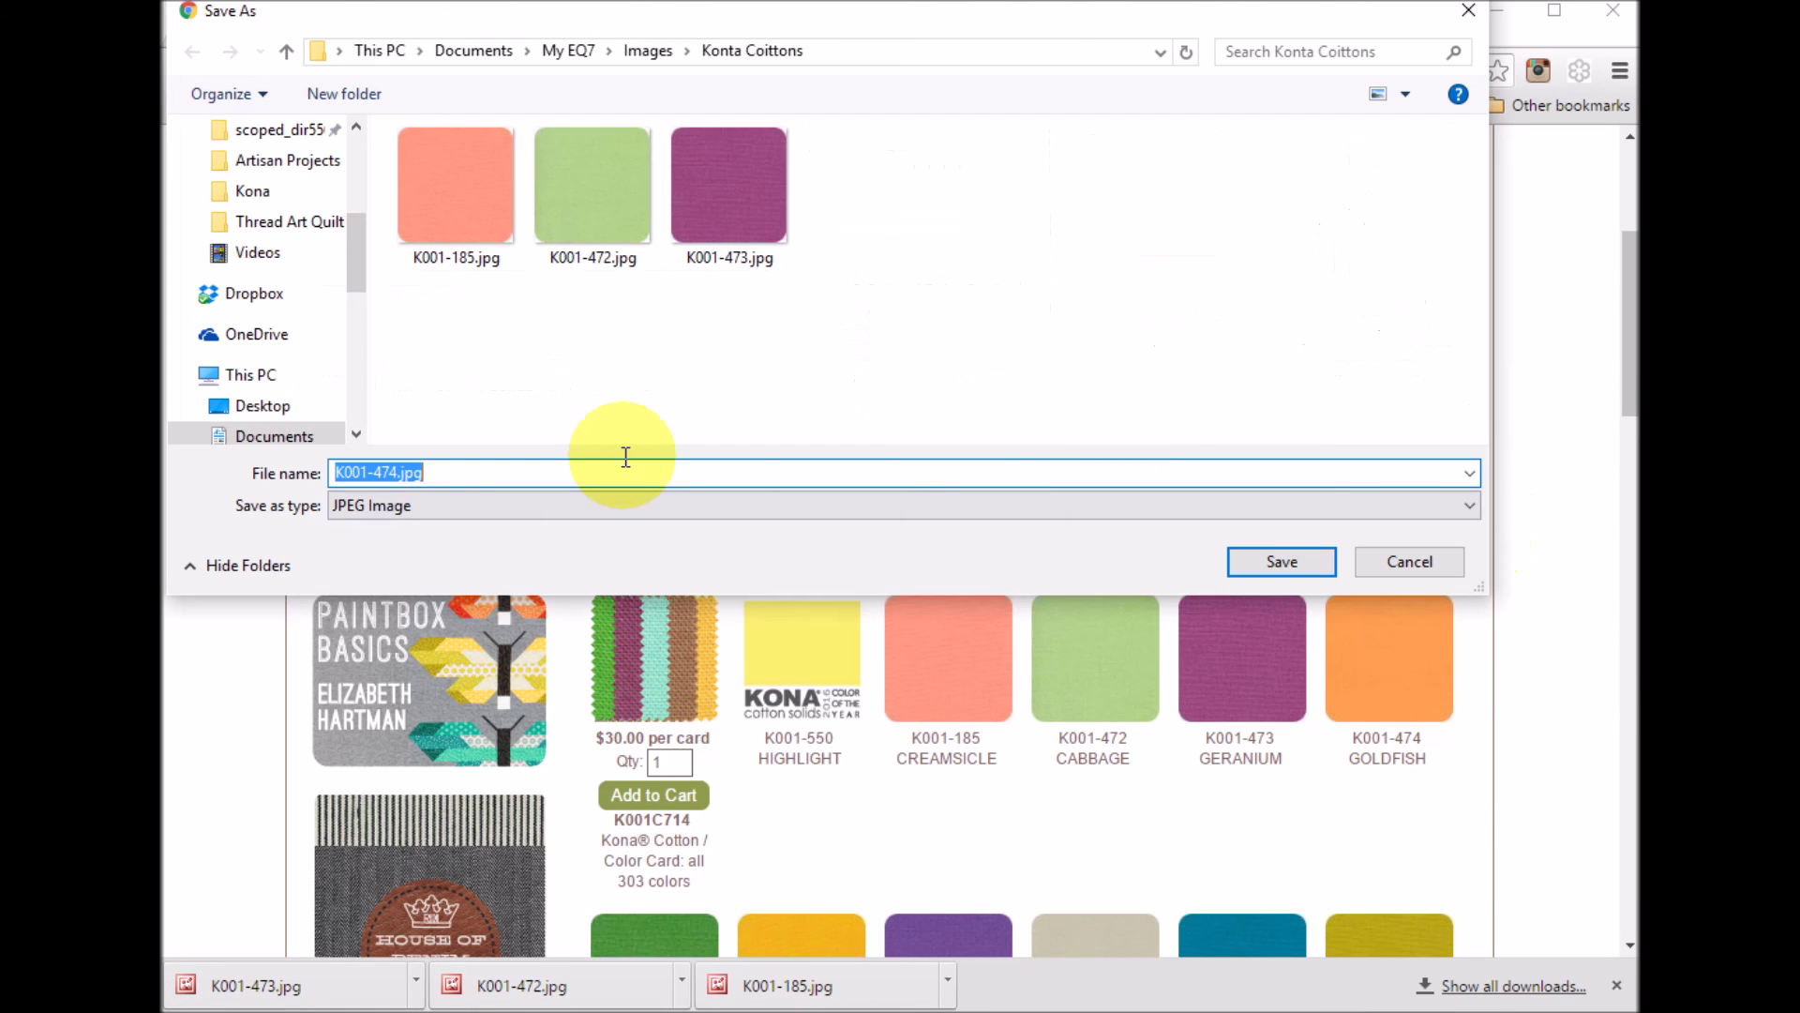
{"action": "left_click", "coordinate": [1281, 561]}
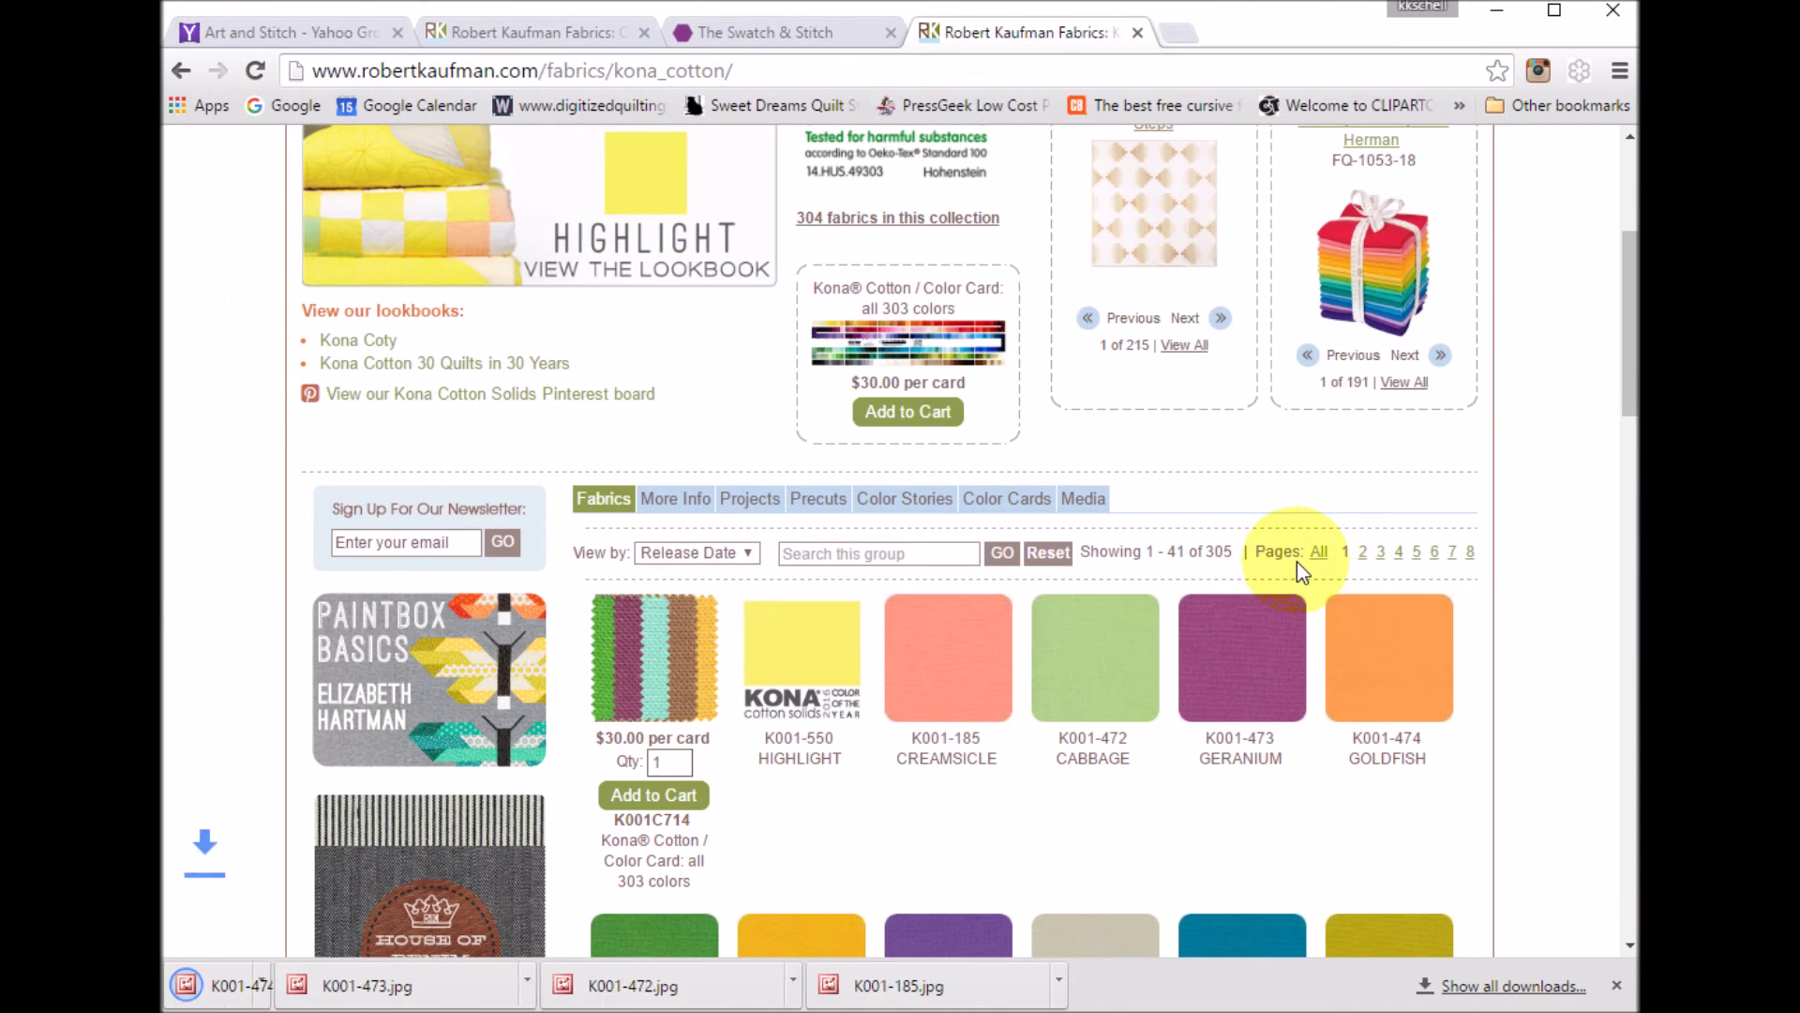